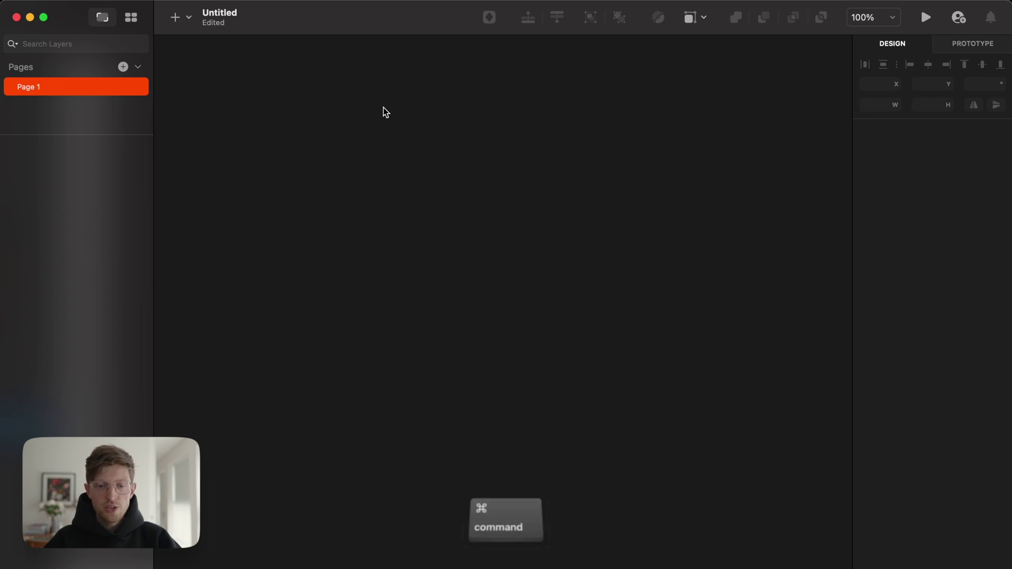
Inspect the default color profile options for new documents in the Canvas preferences
key(super+comma)
click(518, 182)
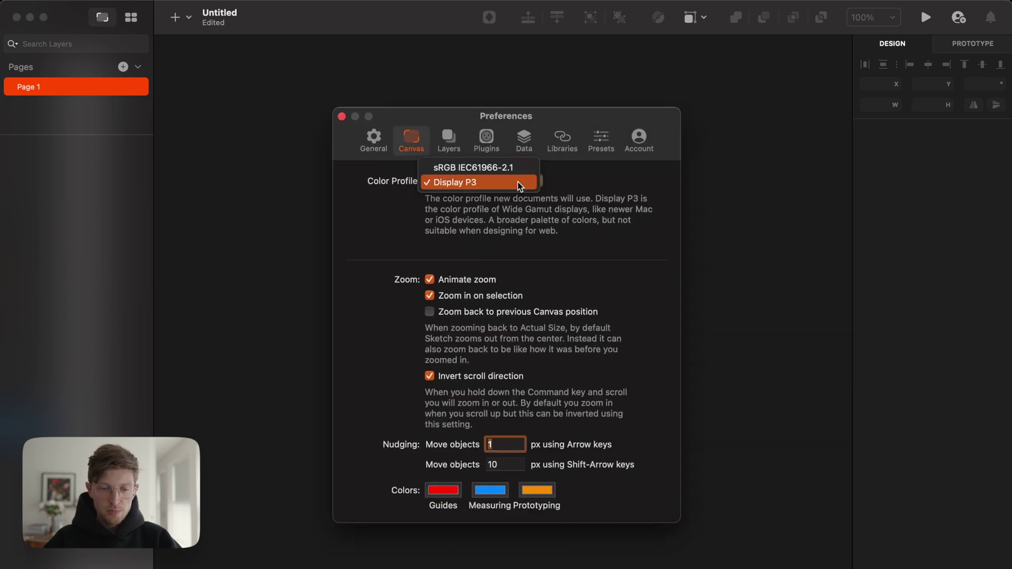
click(568, 187)
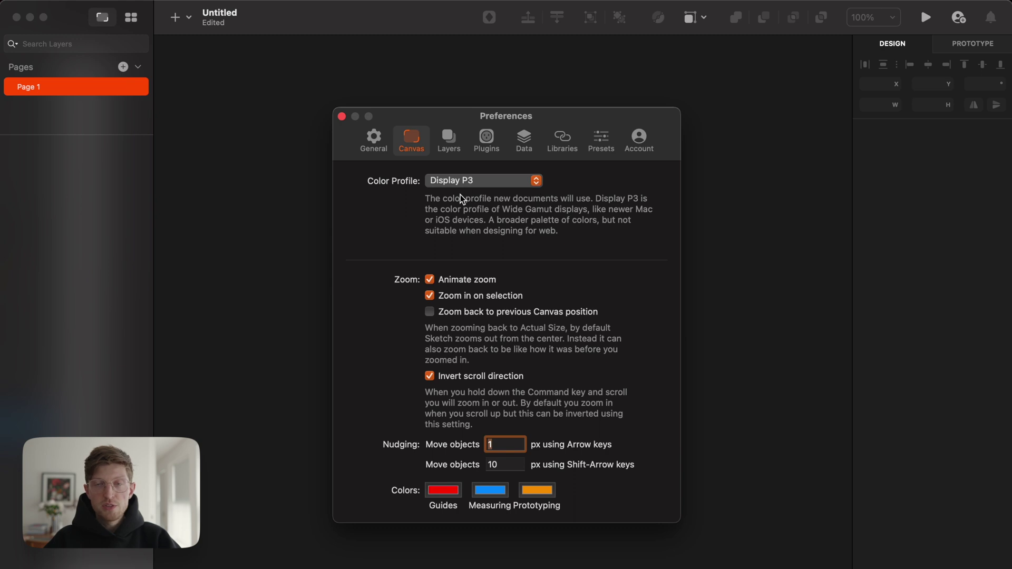
click(342, 116)
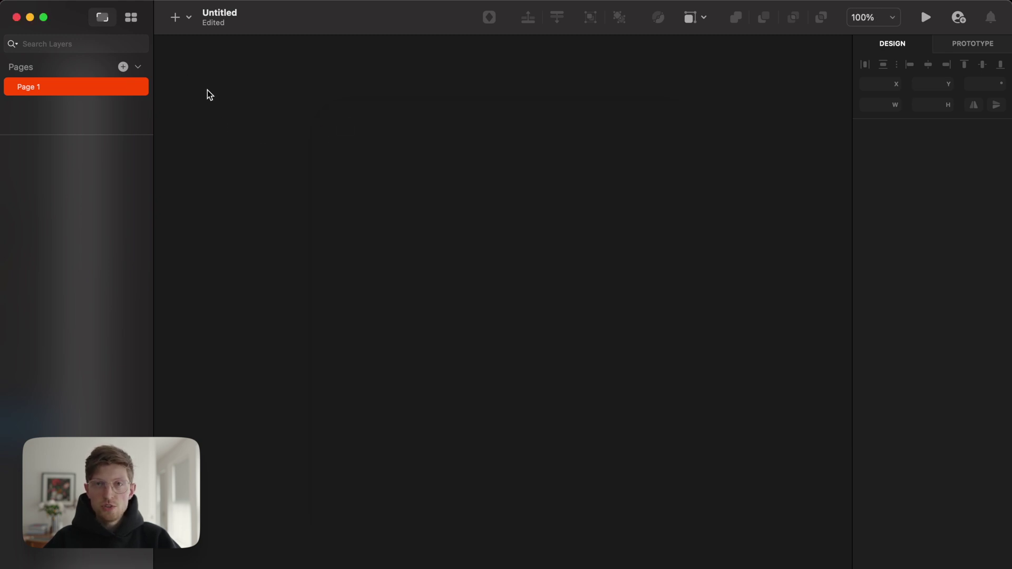
Check the current document's color profile in its canvas settings
click(87, 0)
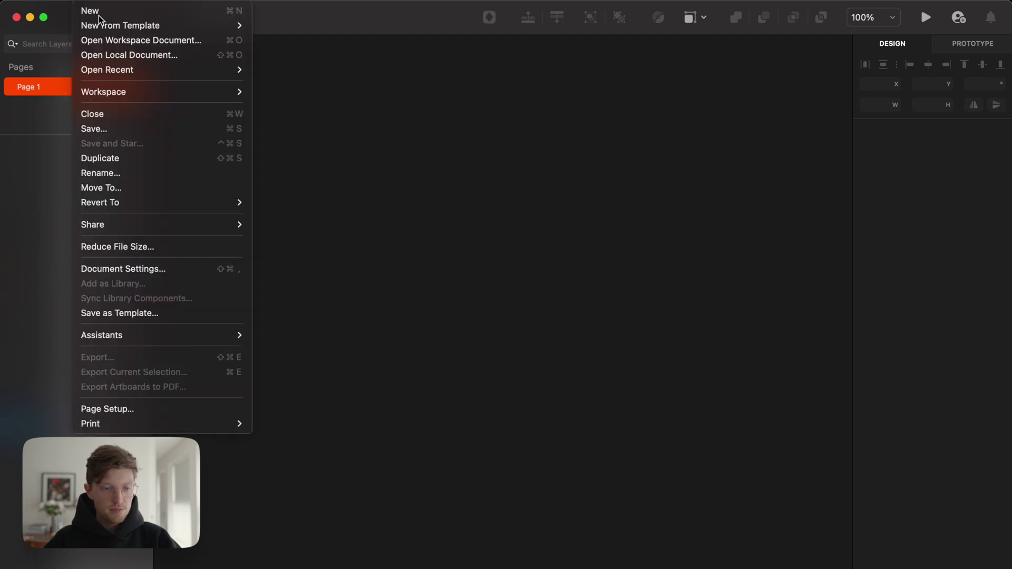
click(163, 270)
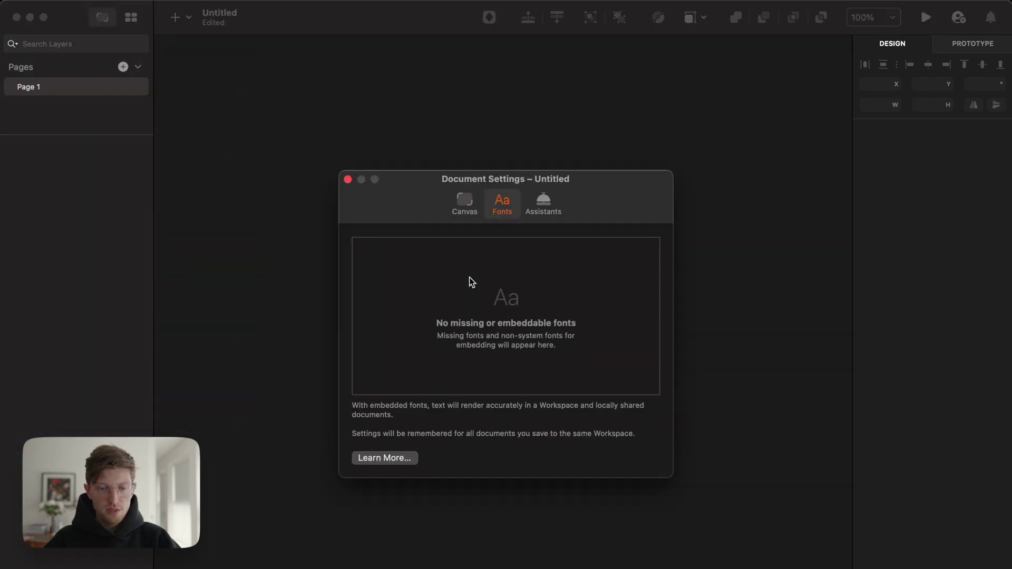
click(467, 209)
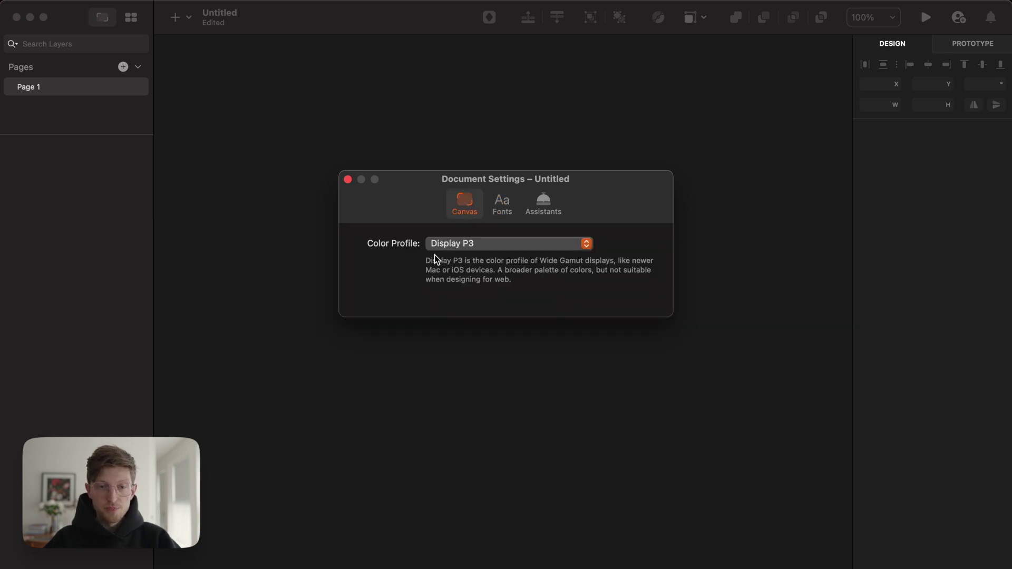
click(251, 170)
Create a 1600×1200 Dribbble Shot artboard from the Social Media presets and select it
key(a)
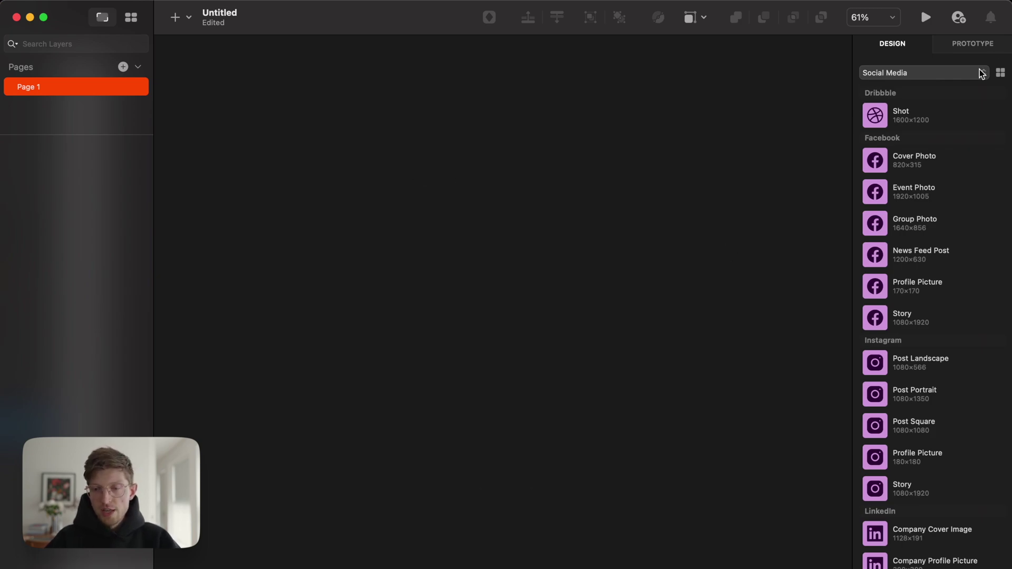
click(958, 75)
key(Escape)
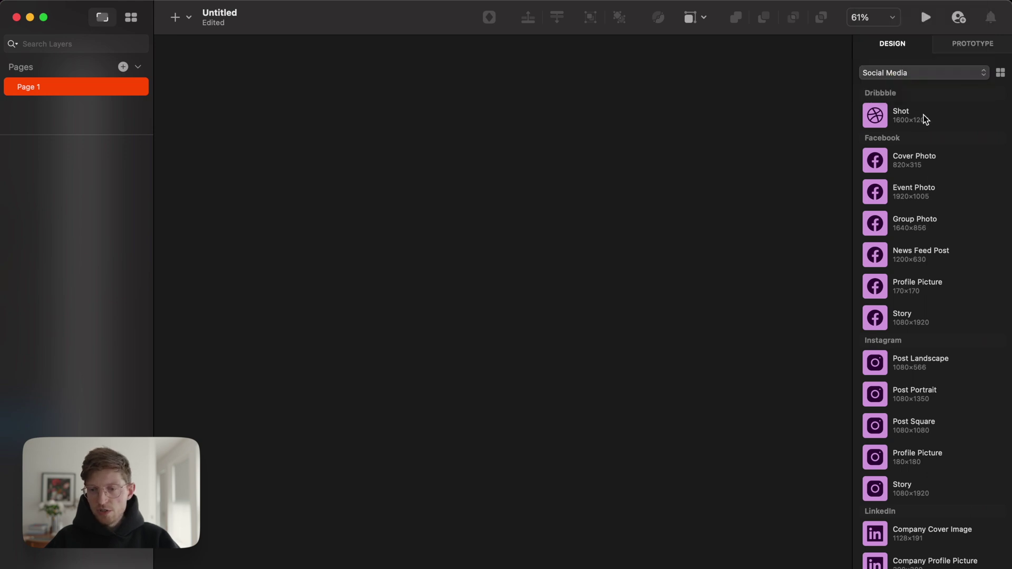
click(947, 121)
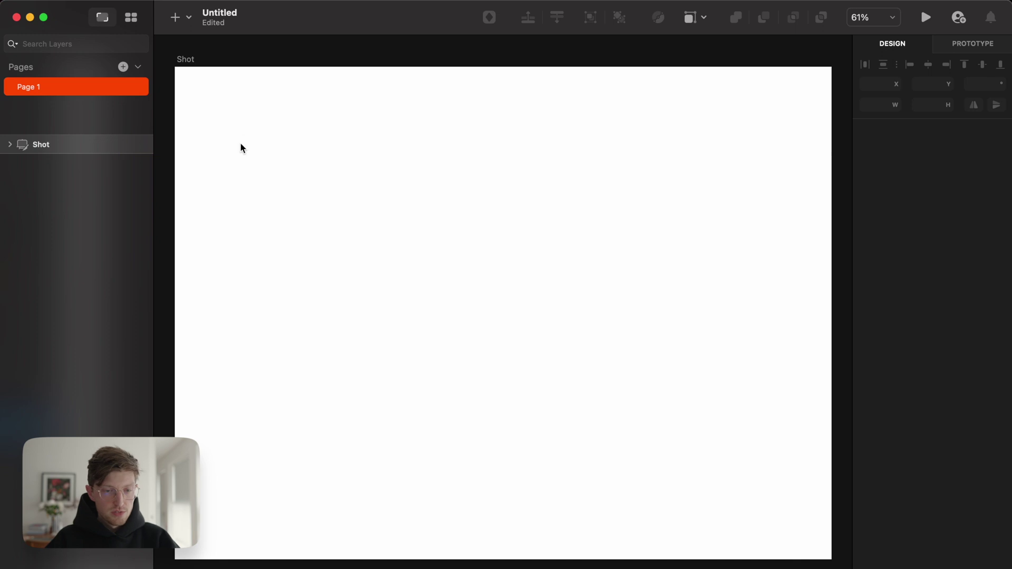
scroll(347, 256, down, 3)
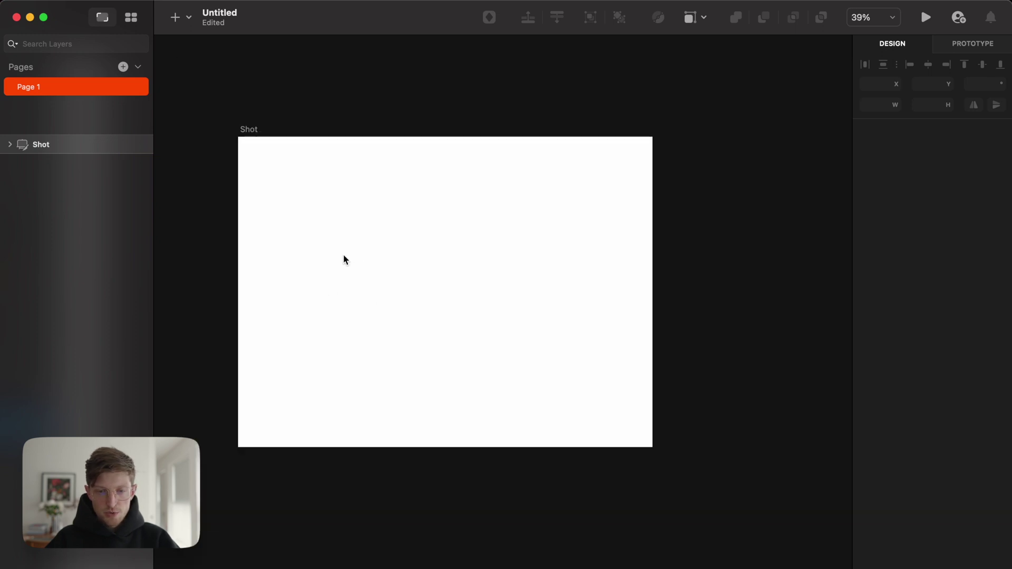
click(249, 132)
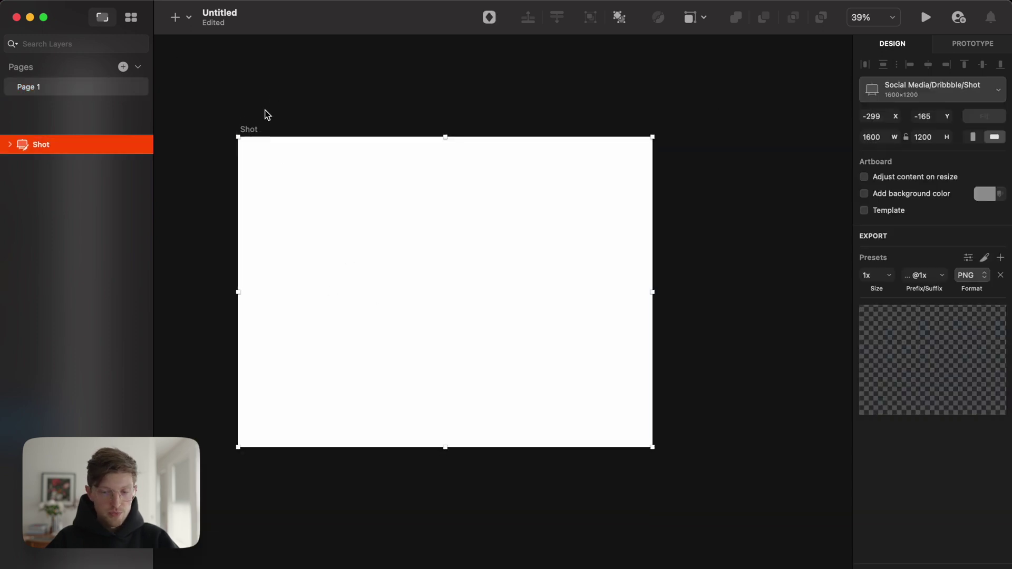
Draw a square about 868 px wide, centered on the Shot artboard
scroll(265, 111, left, 3)
key(super+2)
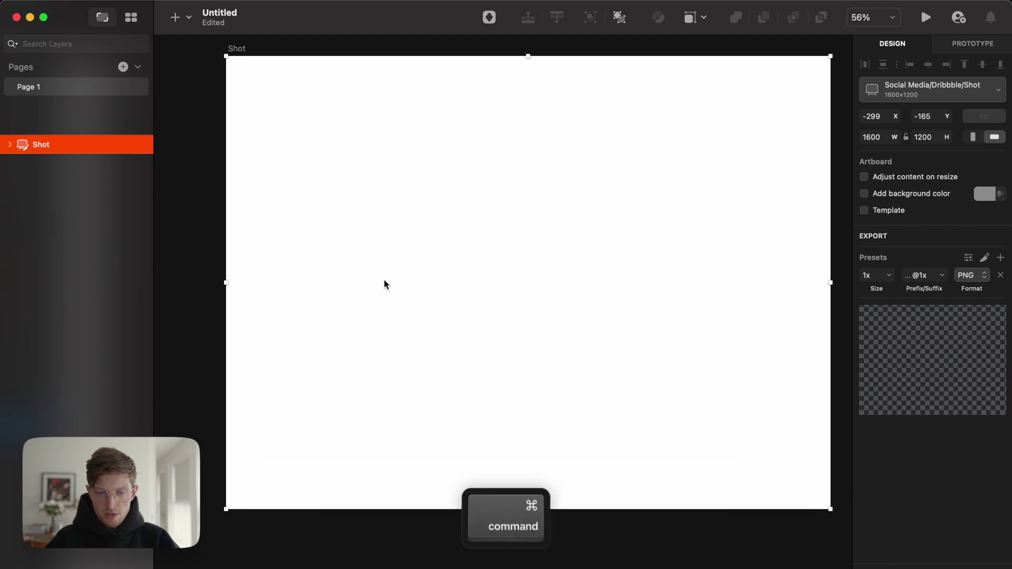
key(super+0)
key(super+1)
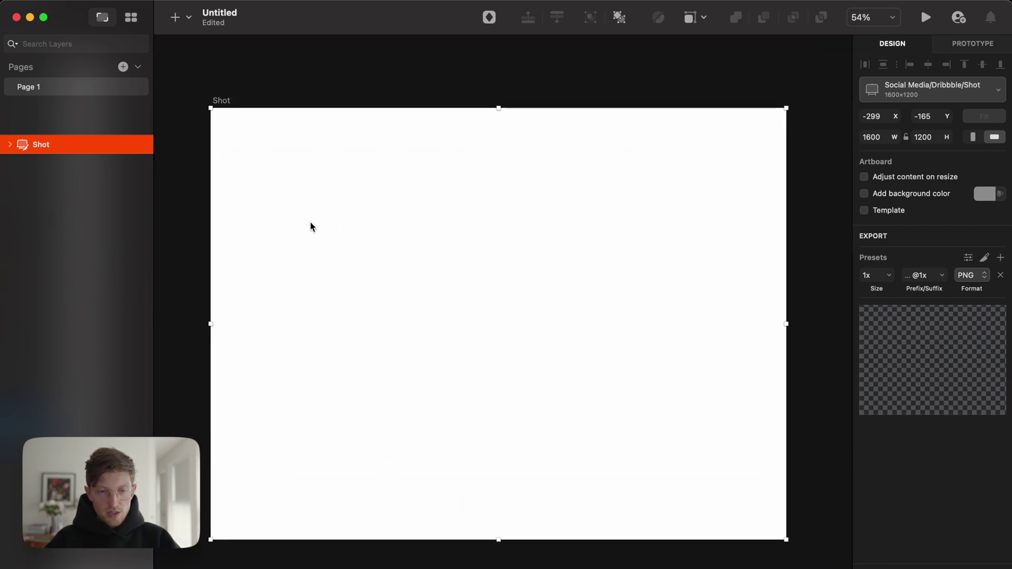
key(r)
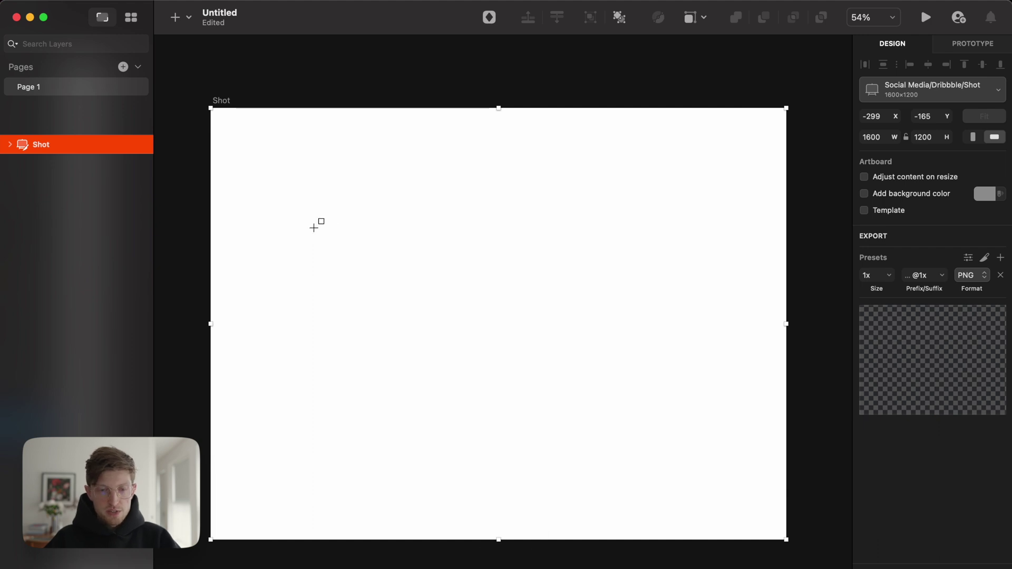
drag(341, 192, 650, 395)
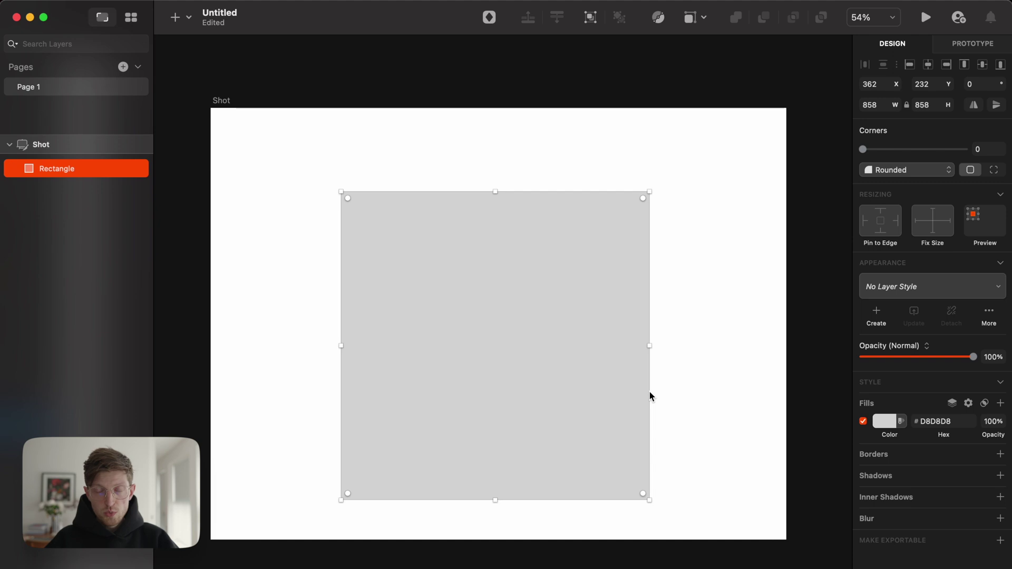
Give the square Smooth corners with a radius of 221
click(895, 169)
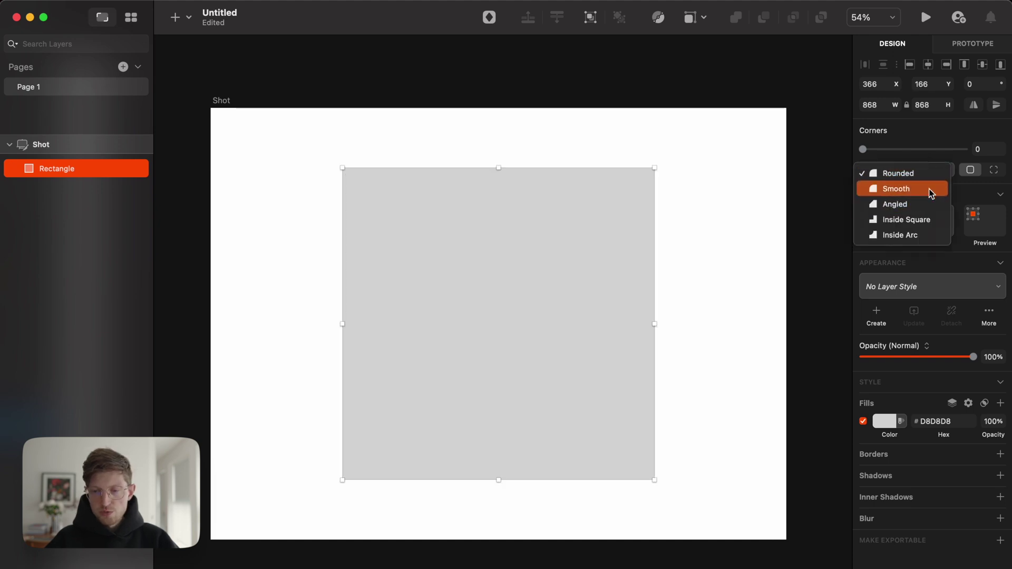
click(928, 188)
drag(865, 150, 938, 150)
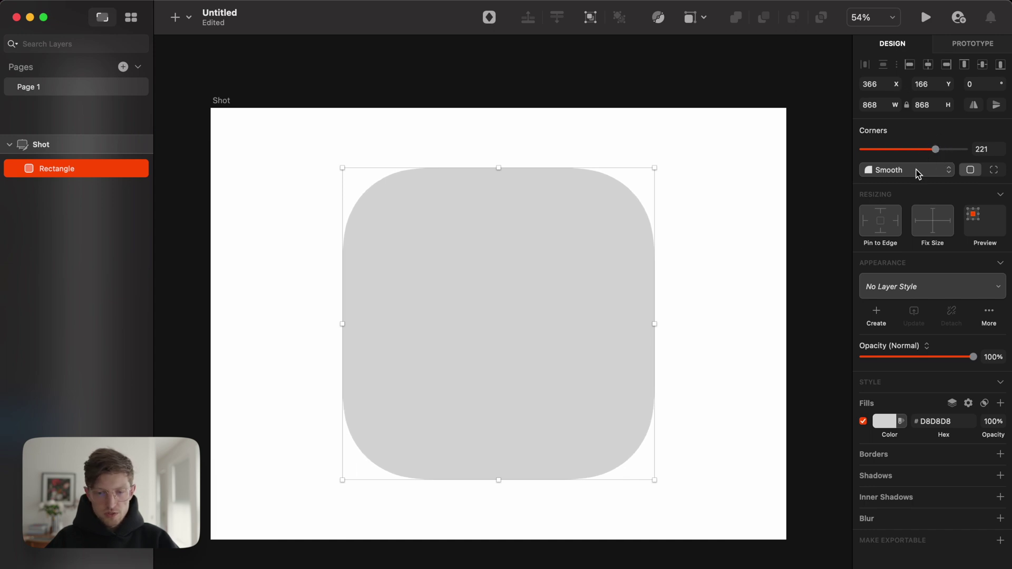
click(799, 242)
click(533, 299)
mouse_move(463, 315)
mouse_down()
mouse_move(470, 303)
mouse_move(471, 316)
mouse_up()
scroll(716, 365, down, 2)
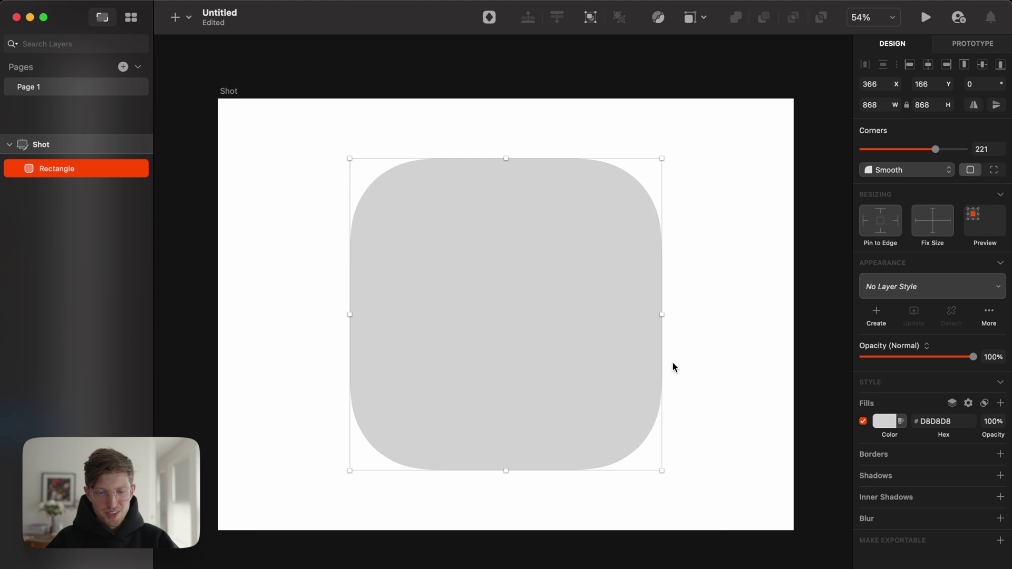
scroll(674, 367, right, 2)
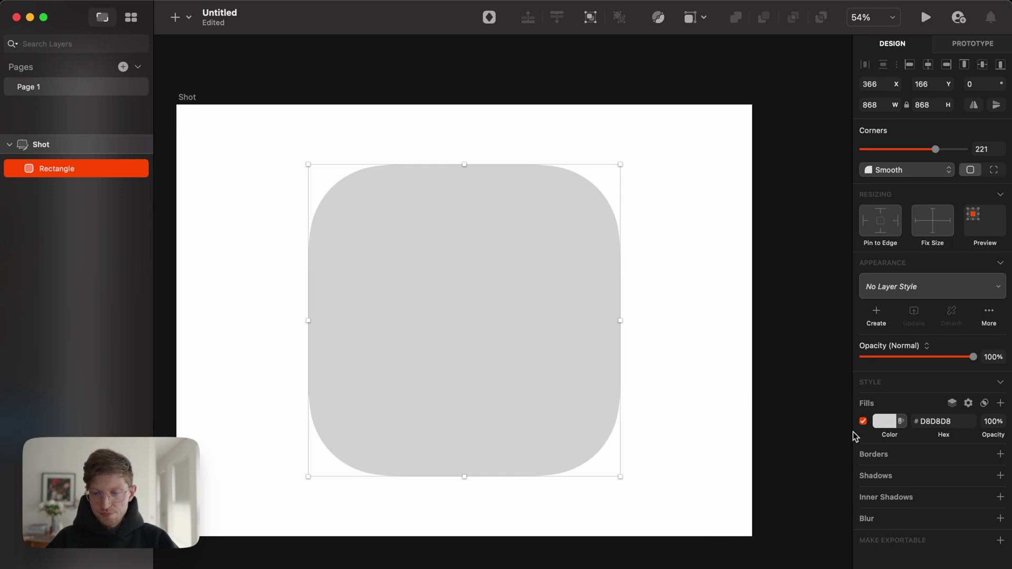
Change the rounded square's solid fill to a radial gradient
click(881, 426)
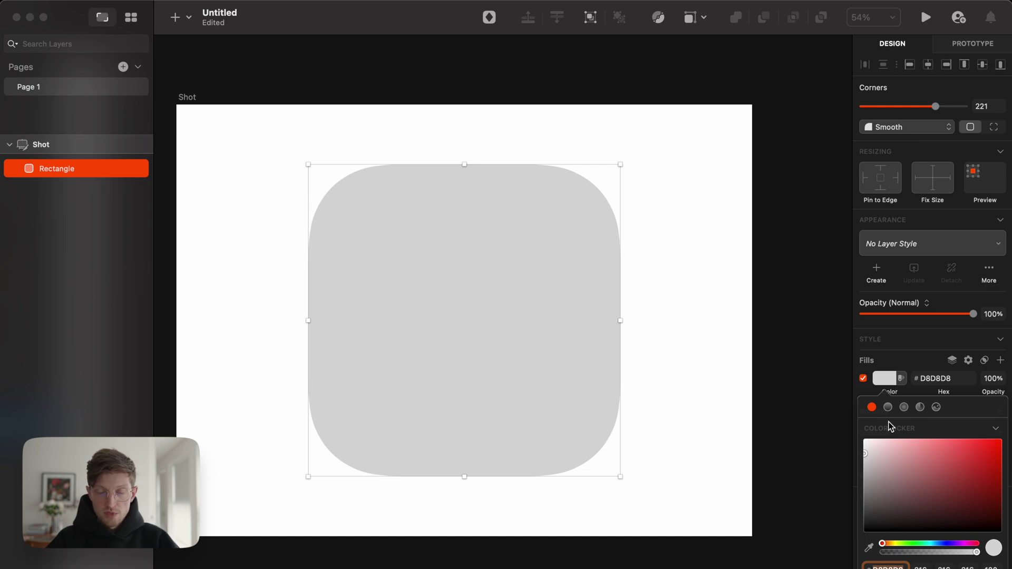
click(889, 408)
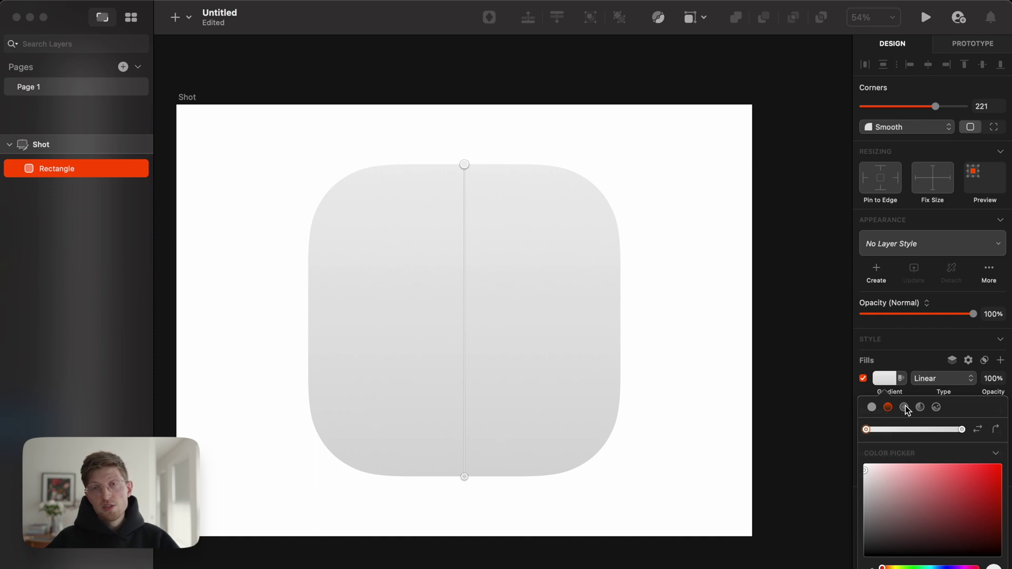
click(905, 408)
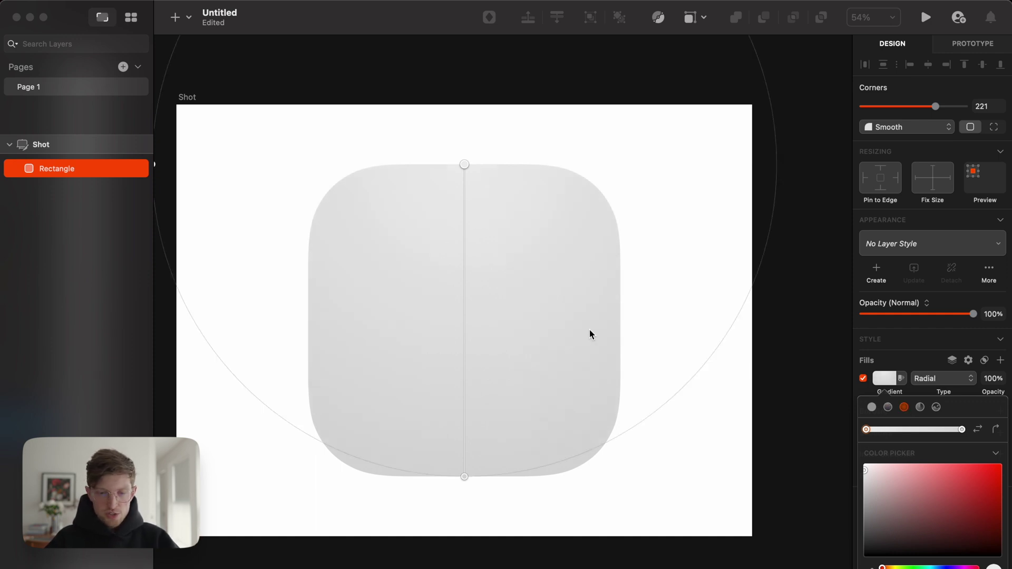
click(475, 311)
click(884, 420)
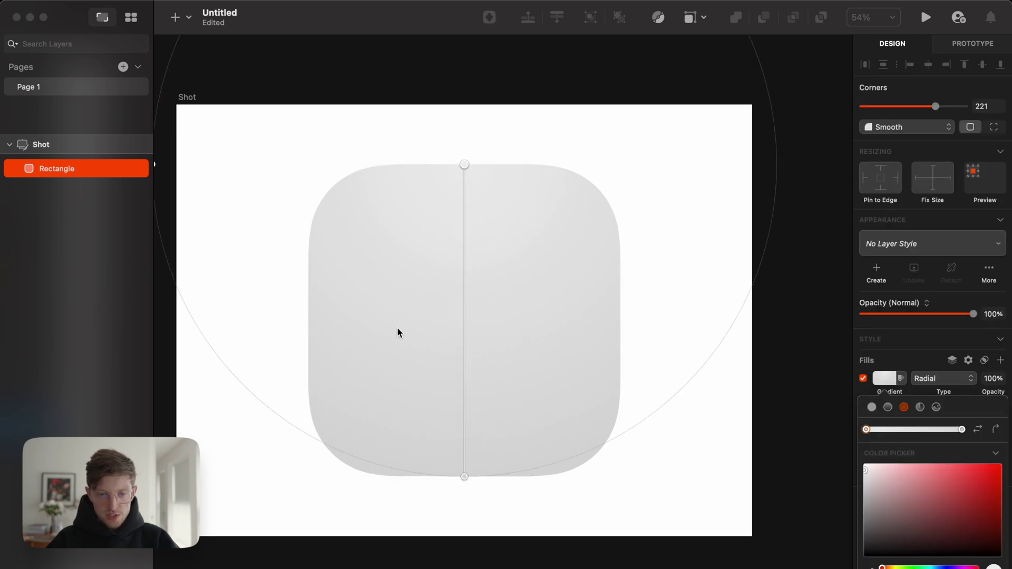
Stretch the radial gradient from above the artboard to the rounded square's bottom edge and add a middle stop at its top edge
scroll(397, 333, down, 3)
drag(437, 238, 434, 115)
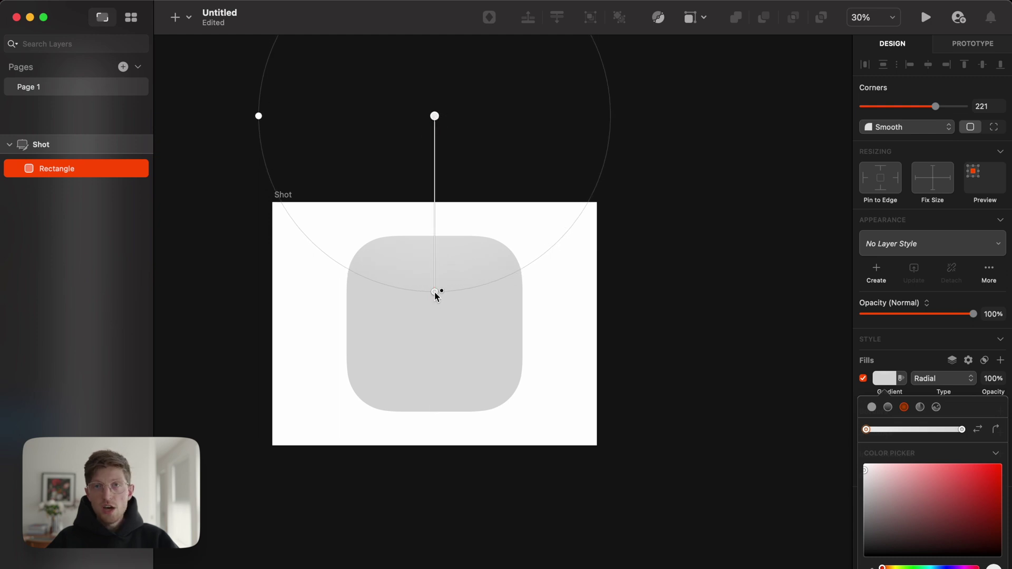
drag(436, 293, 435, 412)
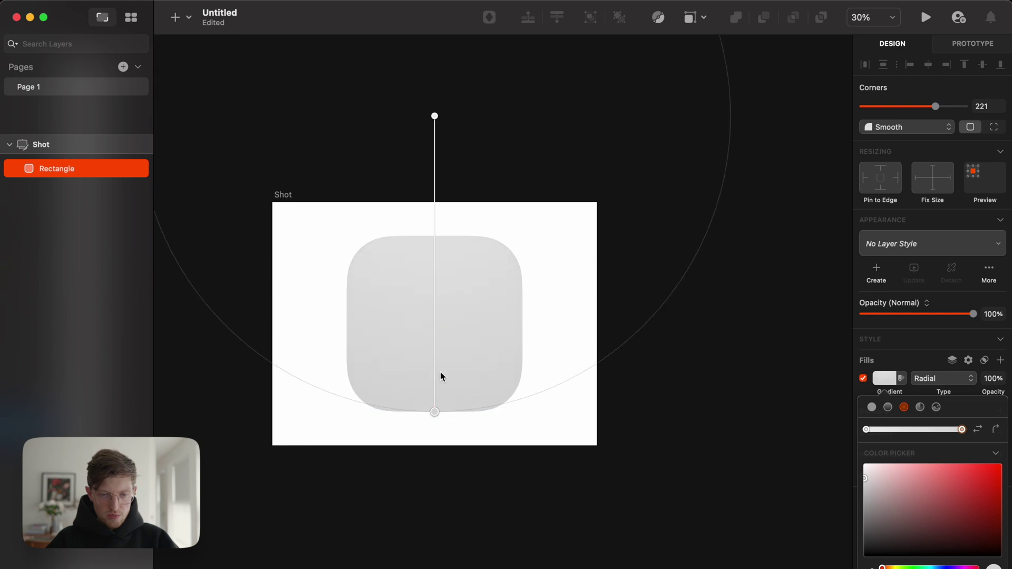
click(435, 243)
drag(434, 242, 437, 238)
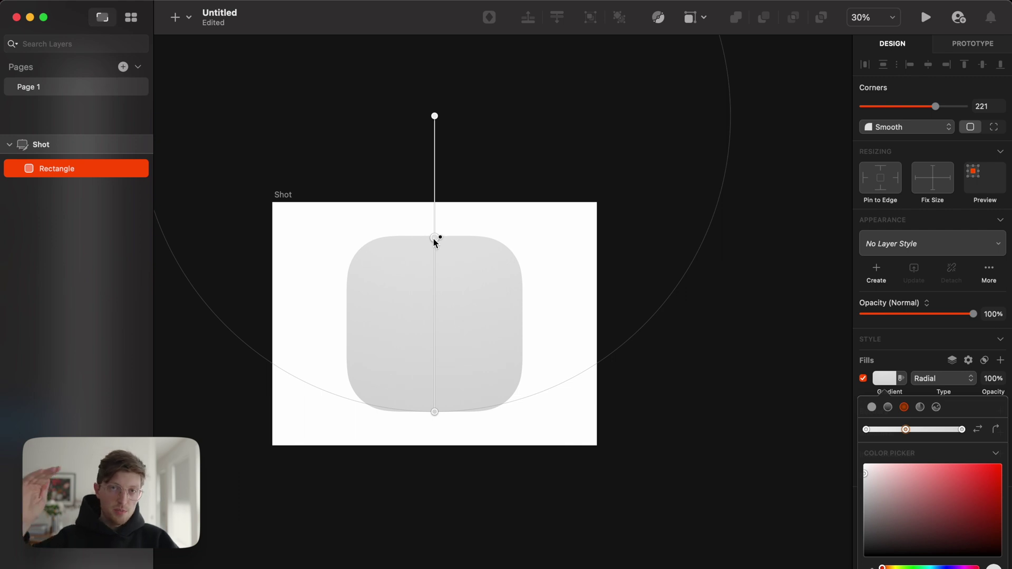
mouse_move(436, 413)
mouse_down()
mouse_move(438, 425)
mouse_move(438, 415)
mouse_up()
Widen the radial gradient into a broad horizontal ellipse extending well beyond the artboard and finish editing the gradient
scroll(371, 287, left, 4)
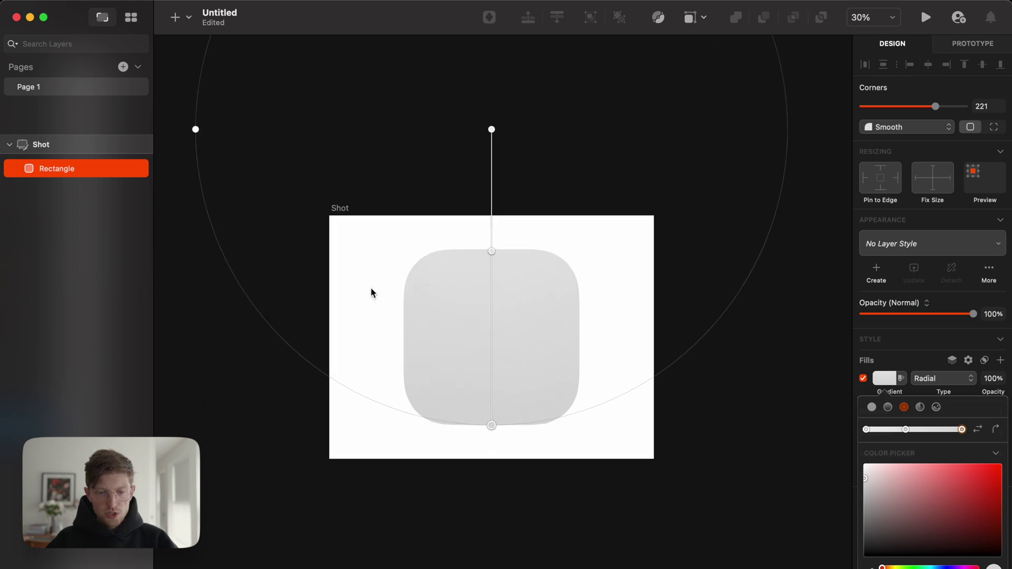
drag(230, 143, 143, 140)
scroll(418, 350, right, 2)
scroll(417, 349, down, 1)
click(478, 243)
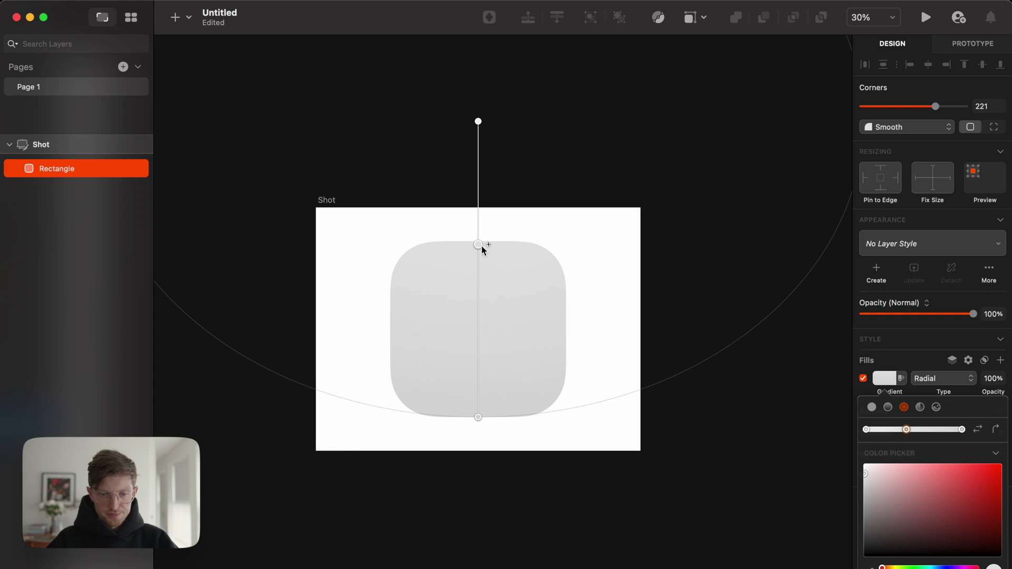
scroll(532, 423, right, 5)
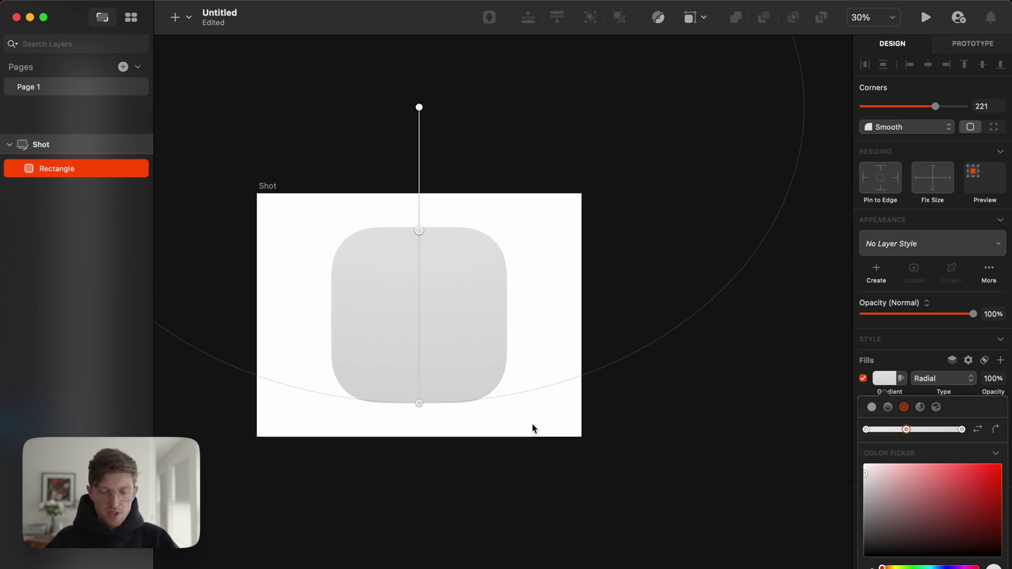
click(634, 315)
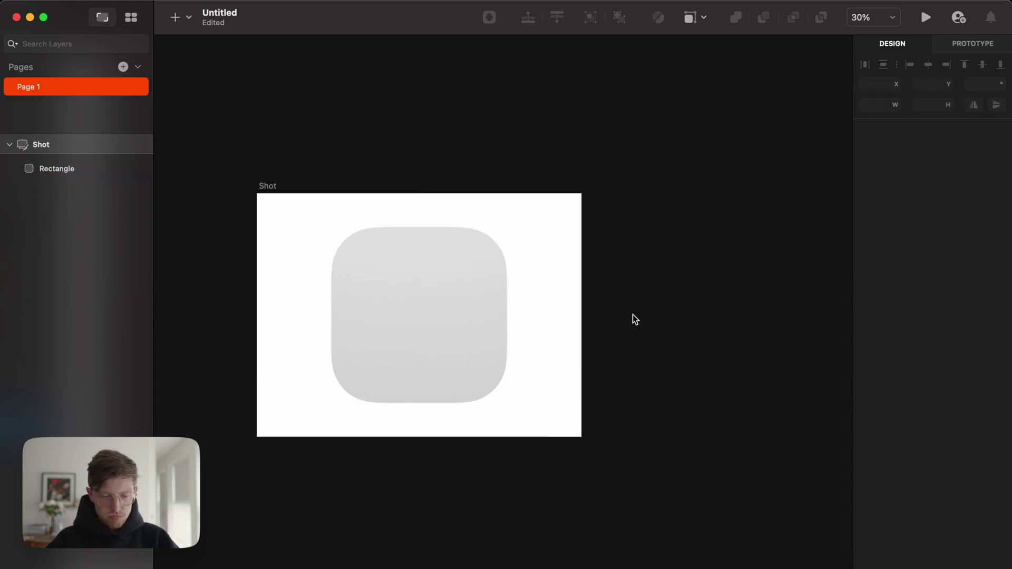
Draw a reference square of about 578 px on the empty canvas beside the Shot artboard
key(Tab)
key(r)
drag(621, 265, 739, 381)
drag(699, 336, 699, 329)
Fill the reference square with purple #8B00D4 and move it slightly farther from the artboard, to X 1539
click(885, 353)
drag(935, 460, 1002, 440)
drag(942, 519, 958, 519)
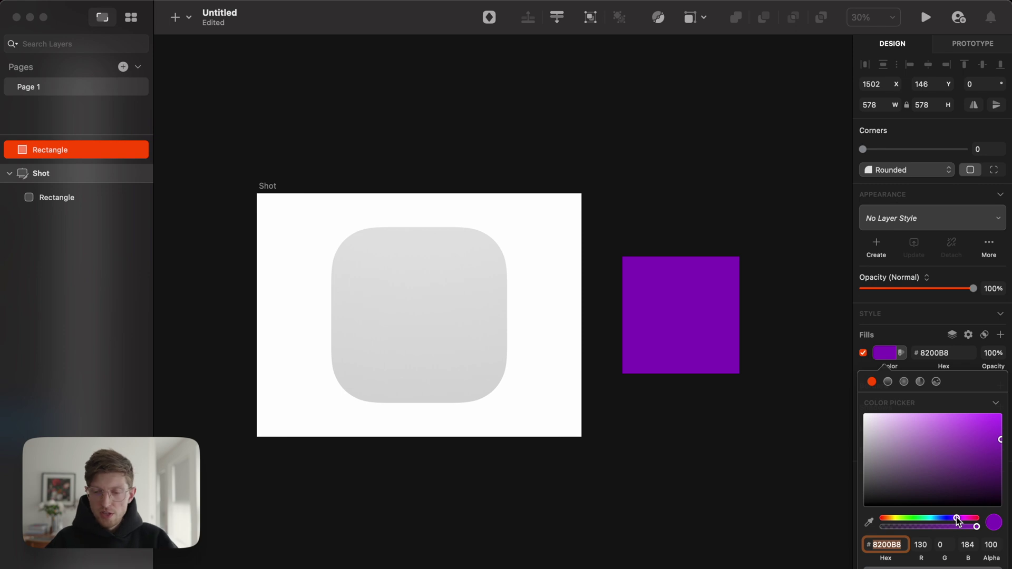
mouse_move(1000, 440)
mouse_down()
mouse_move(1008, 430)
mouse_move(987, 440)
mouse_move(1002, 429)
mouse_up()
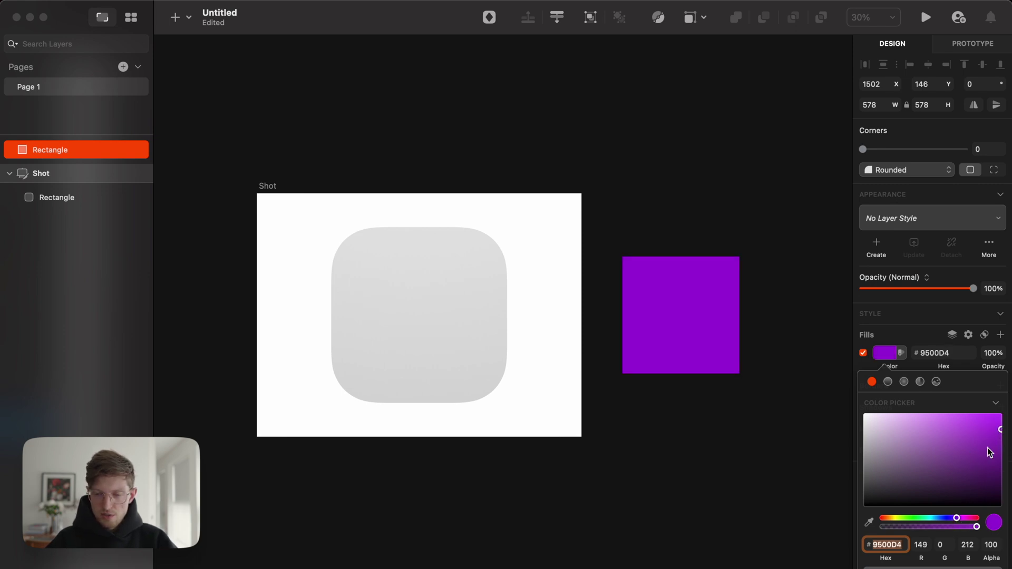
drag(956, 522, 957, 522)
click(733, 434)
mouse_move(663, 302)
mouse_down()
mouse_move(694, 292)
mouse_move(678, 302)
mouse_up()
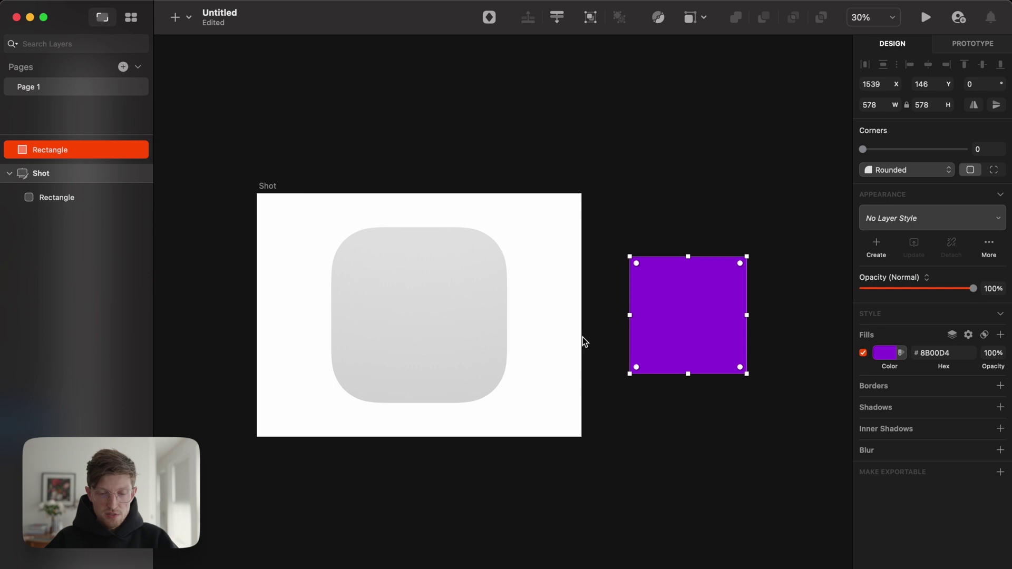
Color the rounded square's bottom and middle gradient stops #8B00D4 by sampling the purple reference square
click(464, 337)
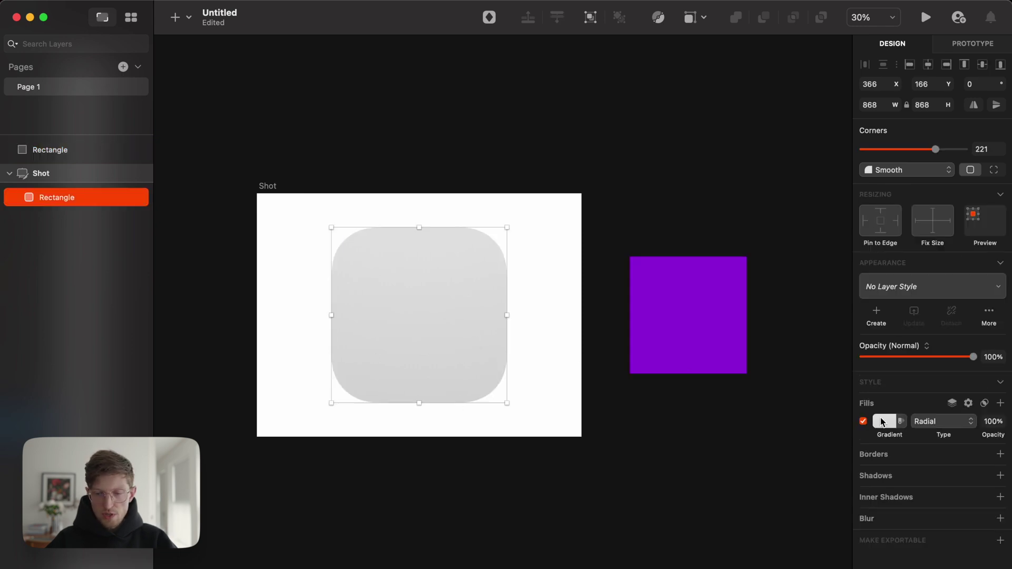
click(884, 421)
click(420, 404)
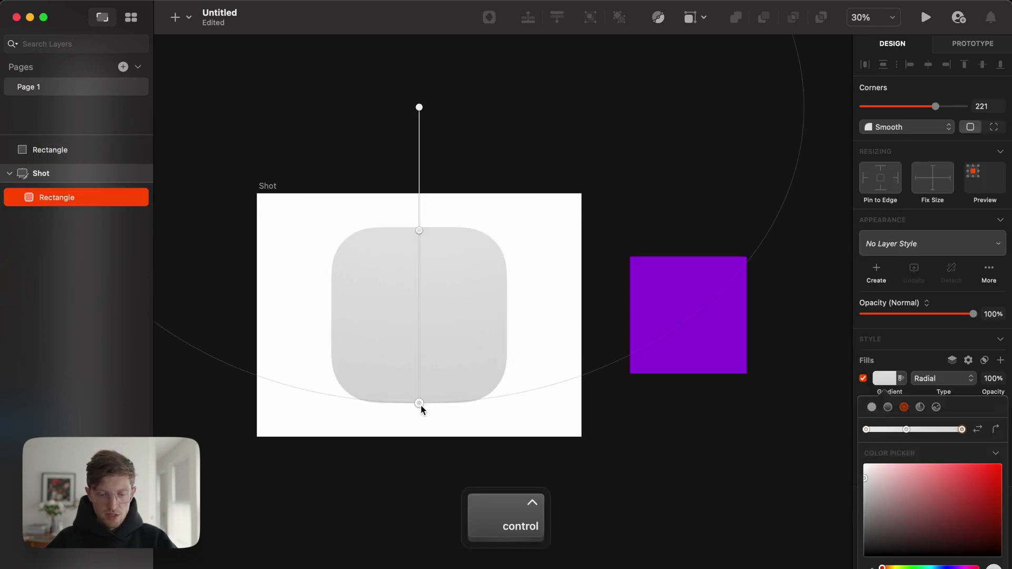
key(ctrl+c)
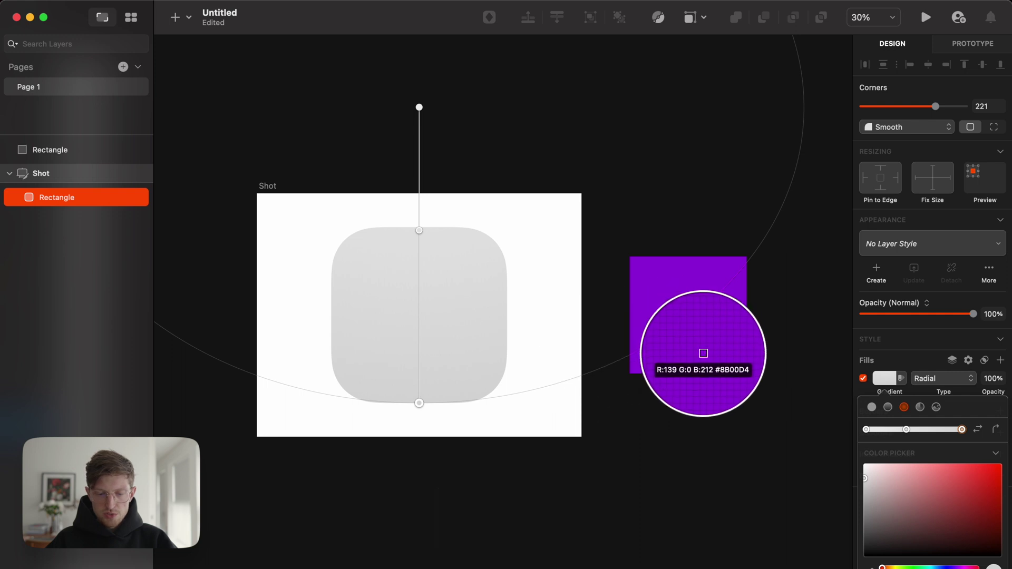
click(703, 355)
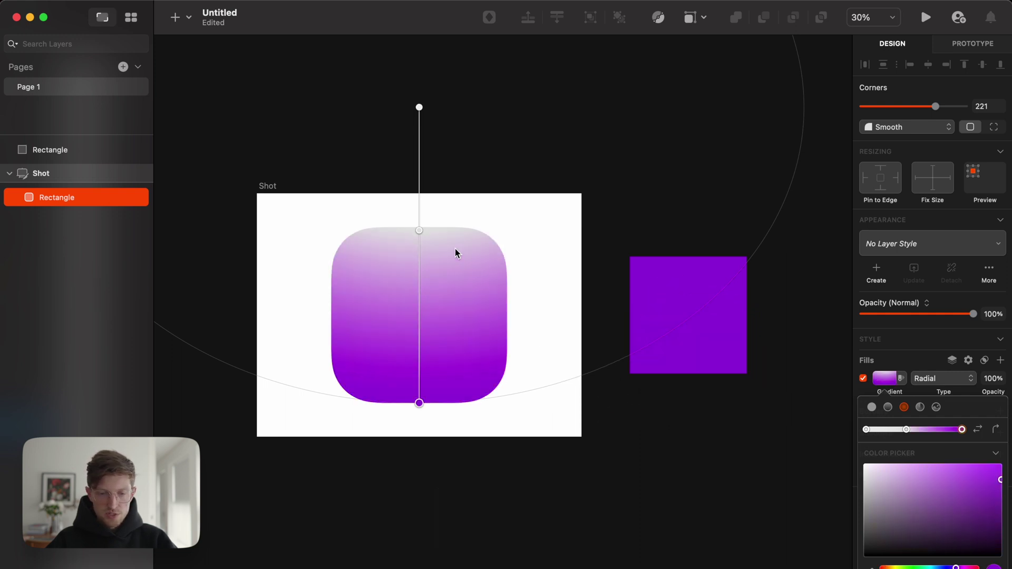
click(419, 231)
key(ctrl+c)
click(661, 296)
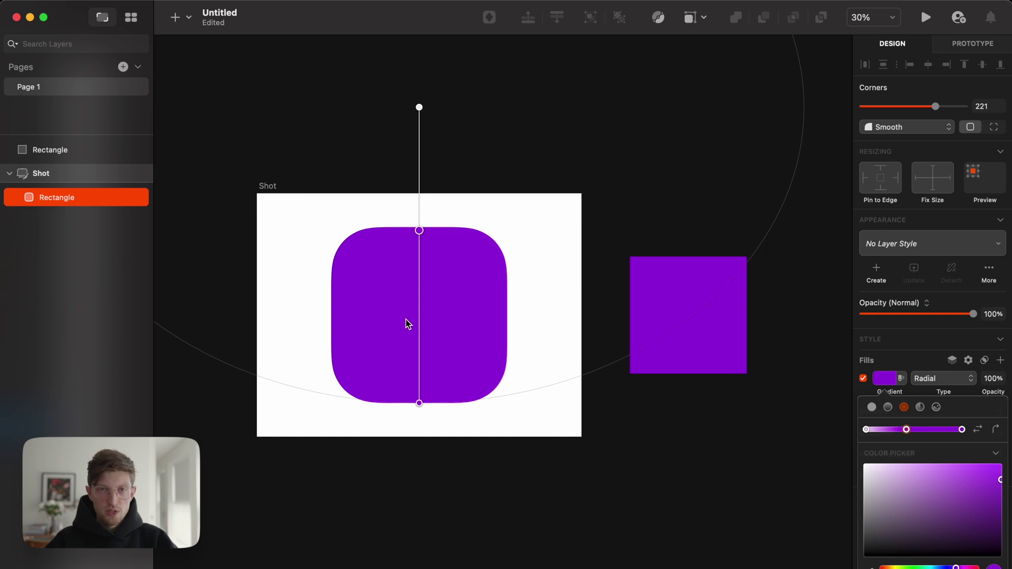
Align the middle gradient stop with the rounded square's top edge and recolor it a bright magenta
drag(419, 230, 419, 230)
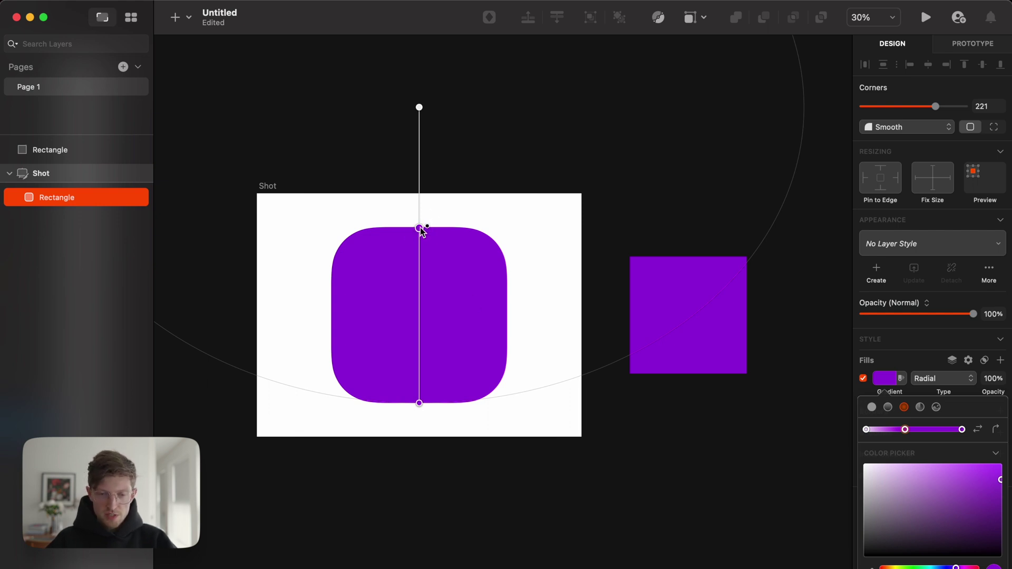
click(1001, 481)
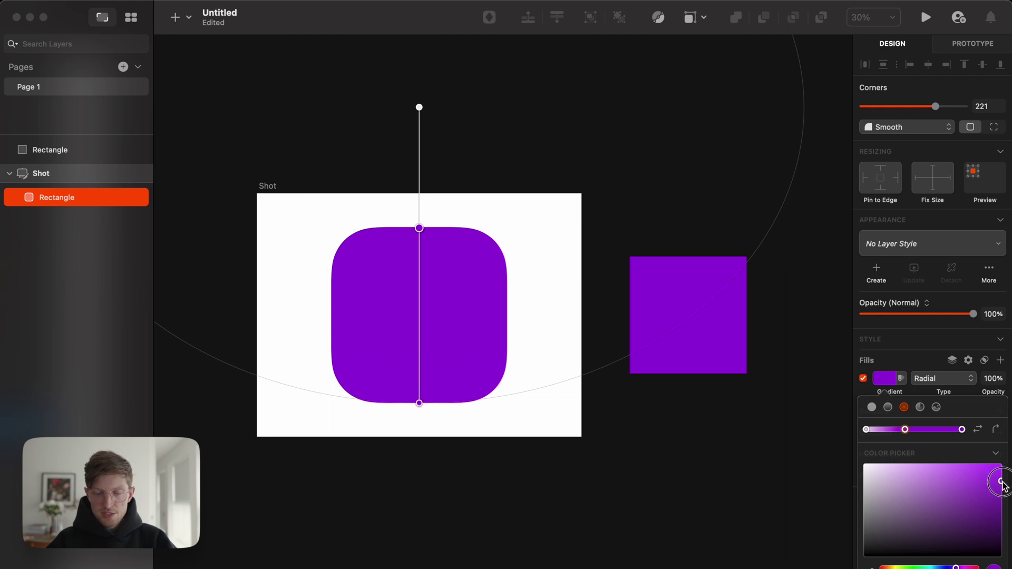
drag(1002, 484, 973, 467)
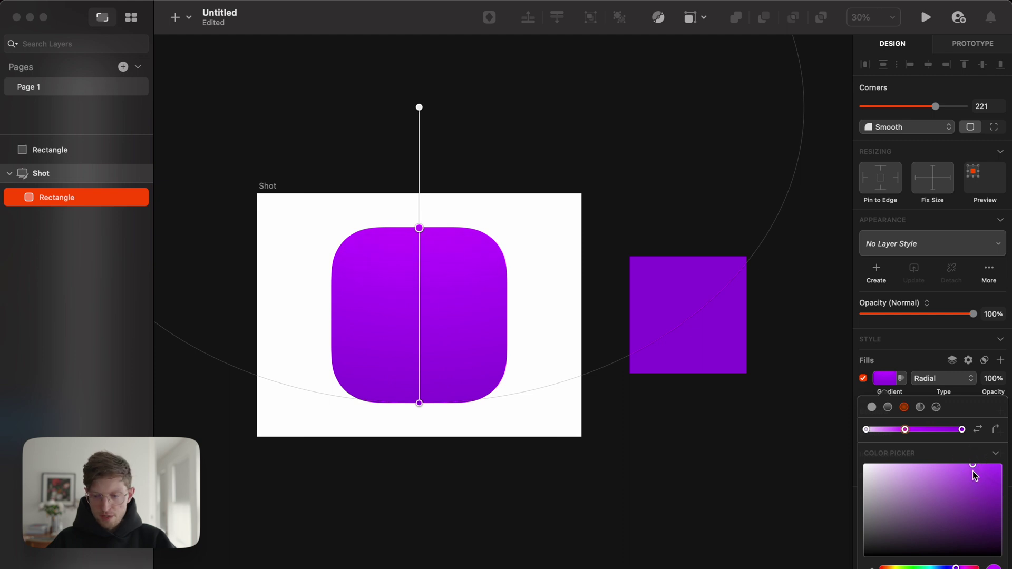
click(969, 465)
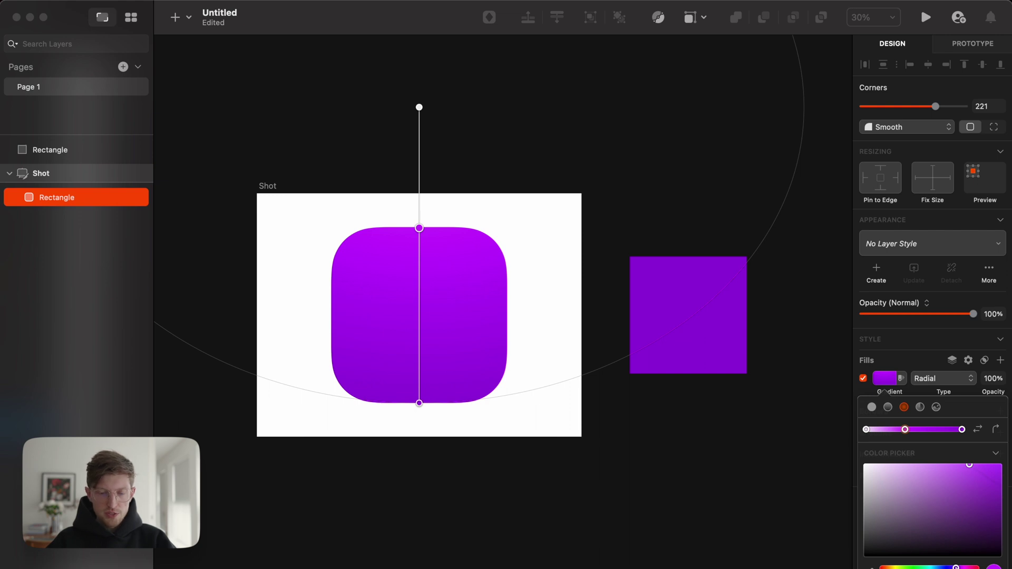
mouse_move(955, 567)
mouse_down()
mouse_move(944, 567)
mouse_move(968, 567)
mouse_move(956, 567)
mouse_up()
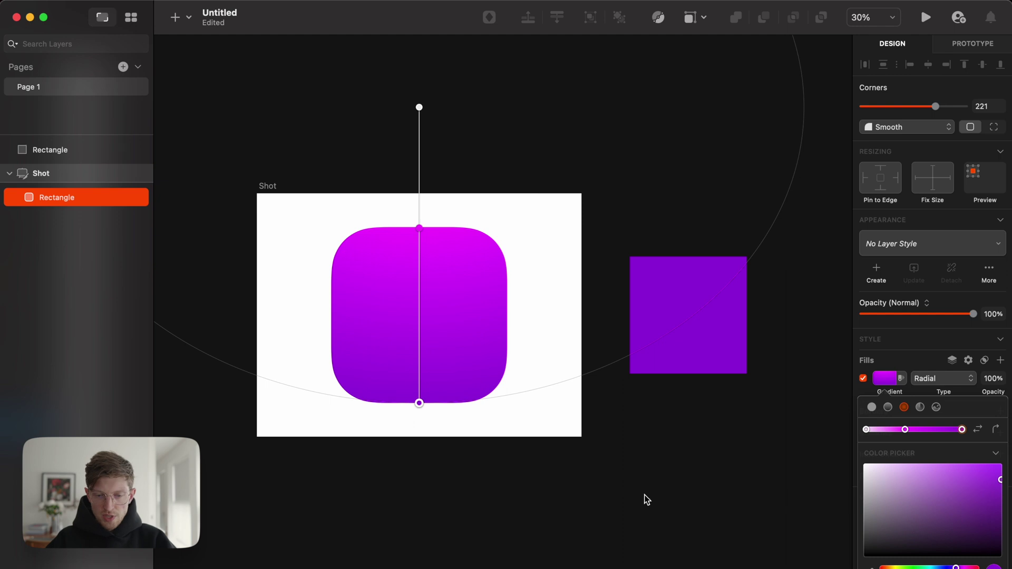
Shift the bottom gradient stop to a slightly brighter blue-violet and finish editing the gradient
drag(956, 567, 952, 568)
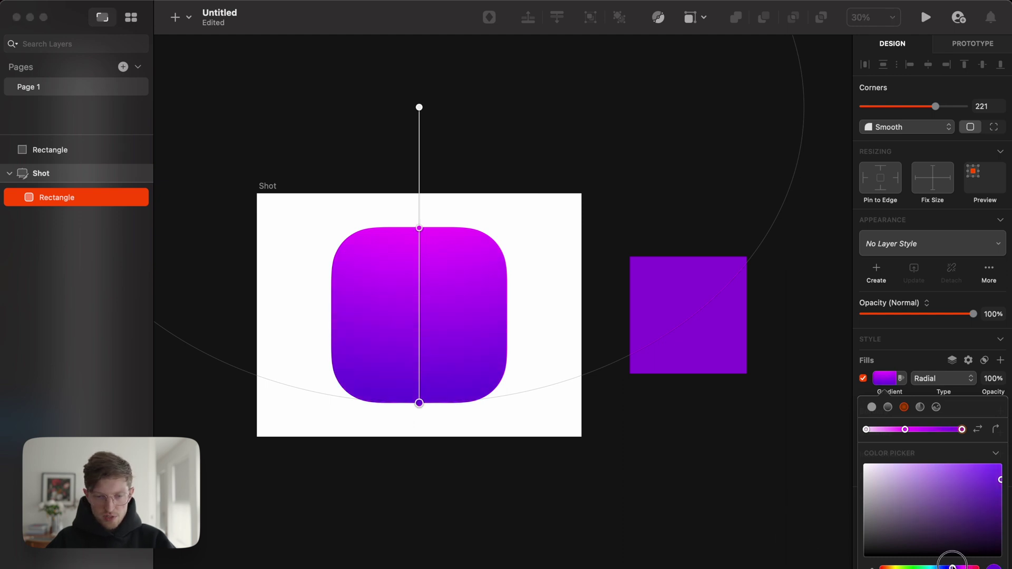
mouse_move(1000, 479)
mouse_down()
mouse_move(1001, 489)
mouse_move(1000, 473)
mouse_up()
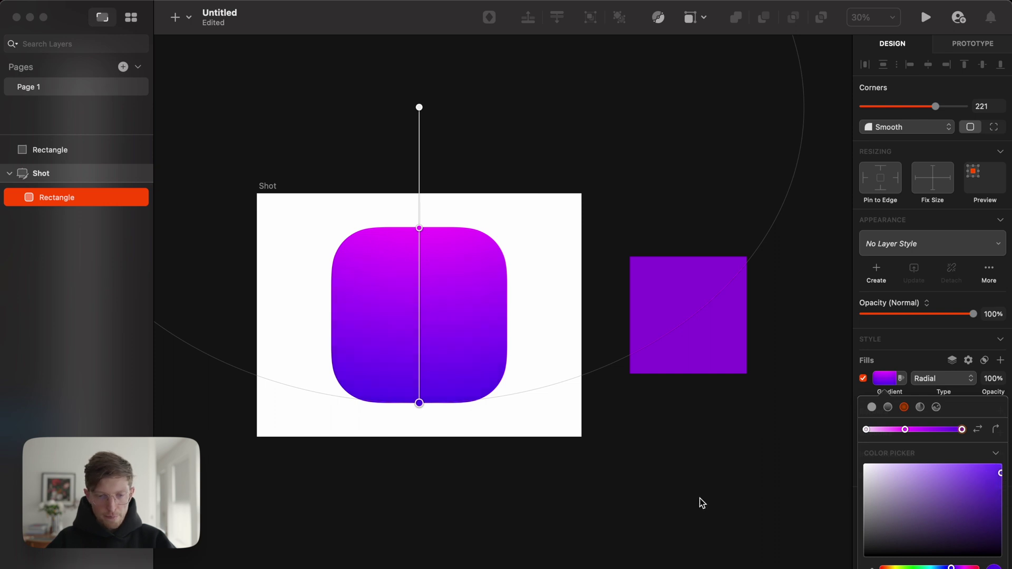
click(663, 486)
key(Escape)
click(402, 366)
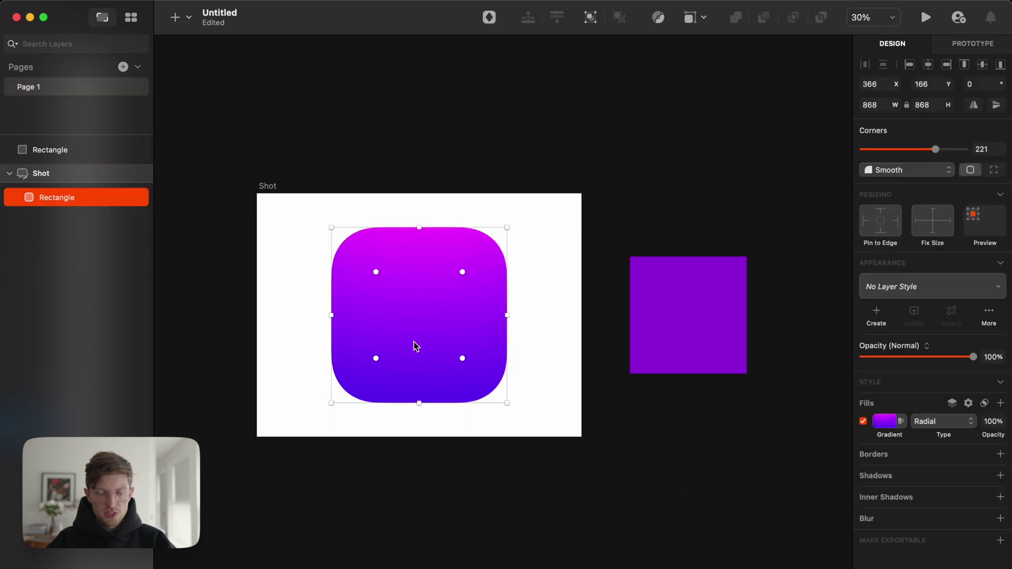
Delete the purple reference square beside the Shot artboard
scroll(413, 342, up, 3)
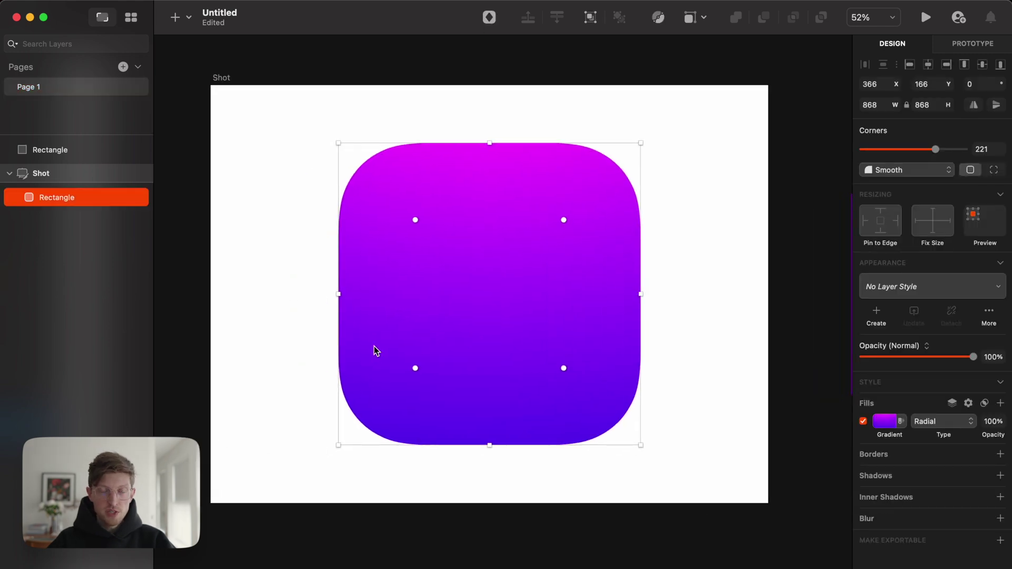
scroll(399, 350, down, 2)
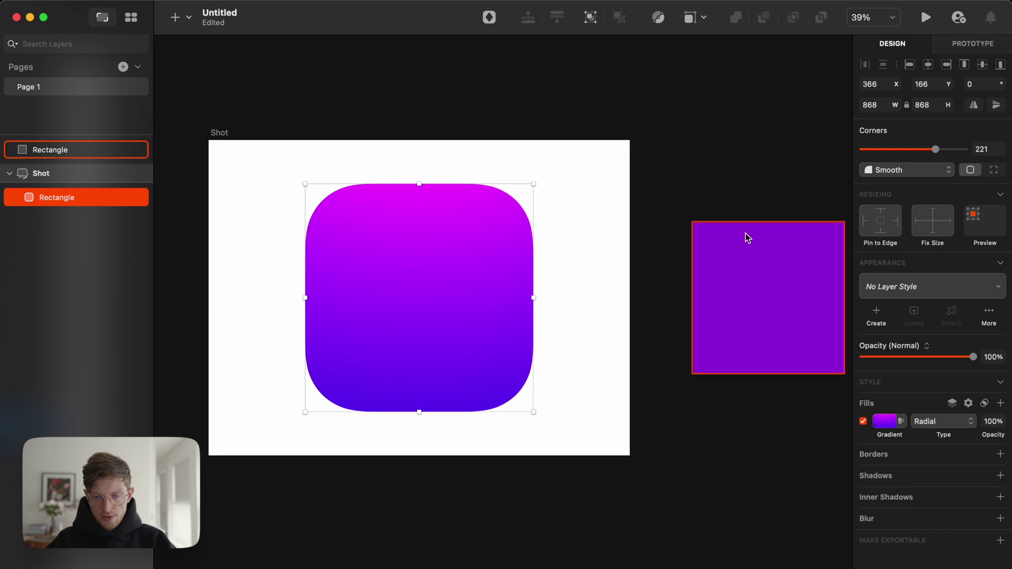
click(757, 267)
key(BackSpace)
Add a shadow to the rounded square with Y offset 32 and blur 66
click(548, 303)
scroll(549, 303, left, 2)
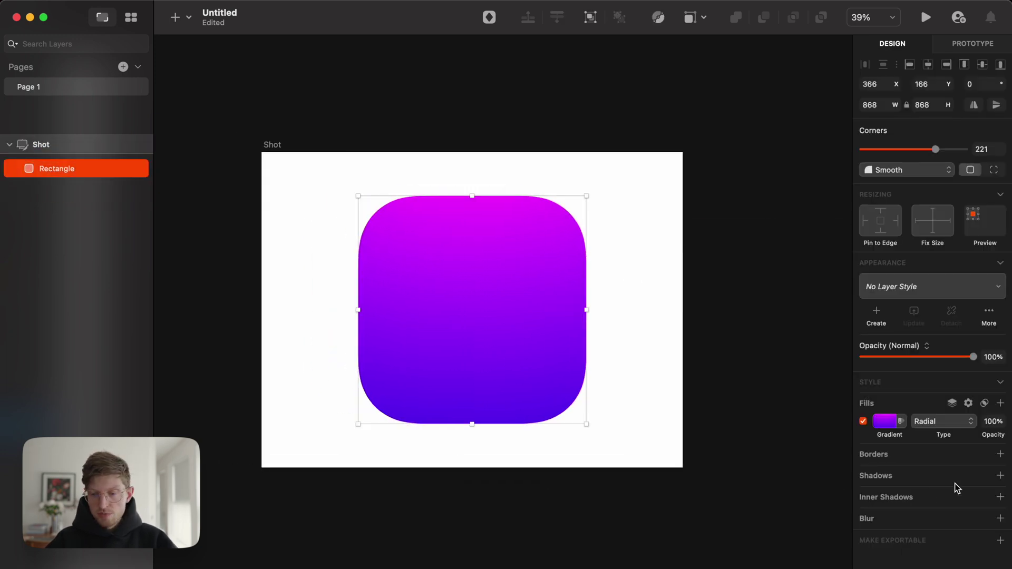
click(1000, 477)
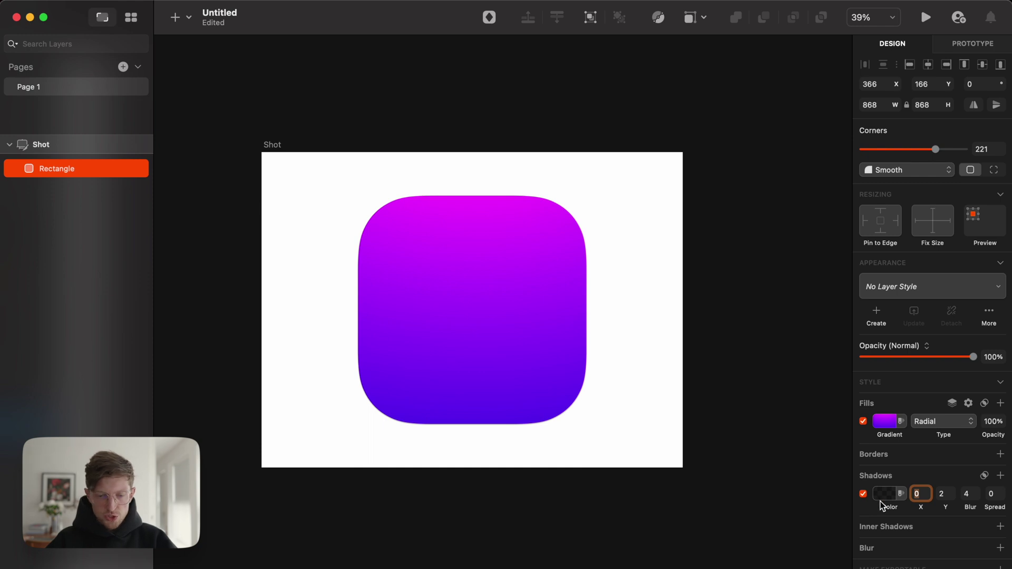
mouse_move(977, 509)
mouse_down()
mouse_move(960, 511)
mouse_move(971, 525)
mouse_move(976, 507)
mouse_move(988, 508)
mouse_up()
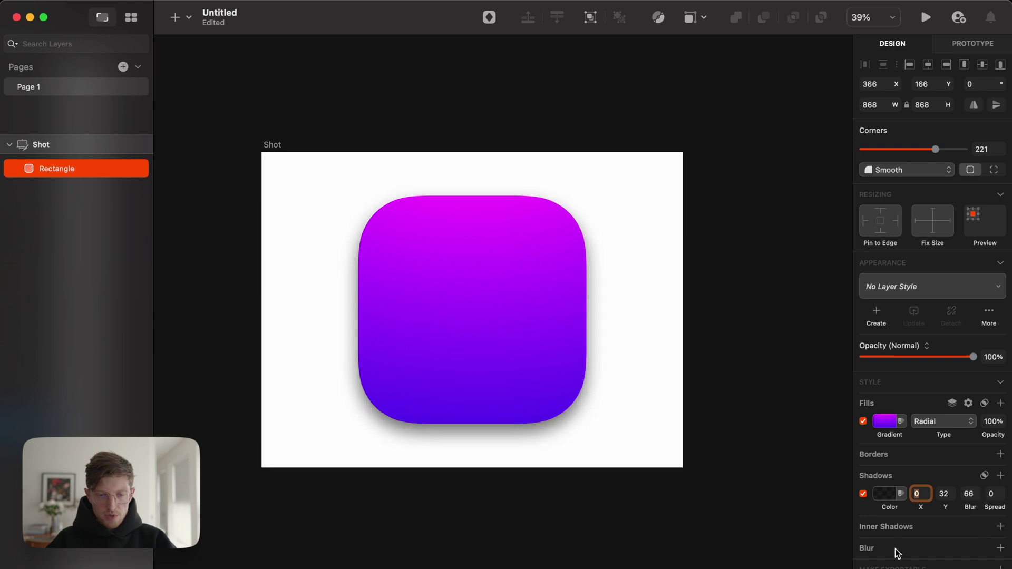
Sample the shadow color from the rounded square's bottom edge and darken it to a deep violet of about #4600B3
scroll(533, 423, up, 3)
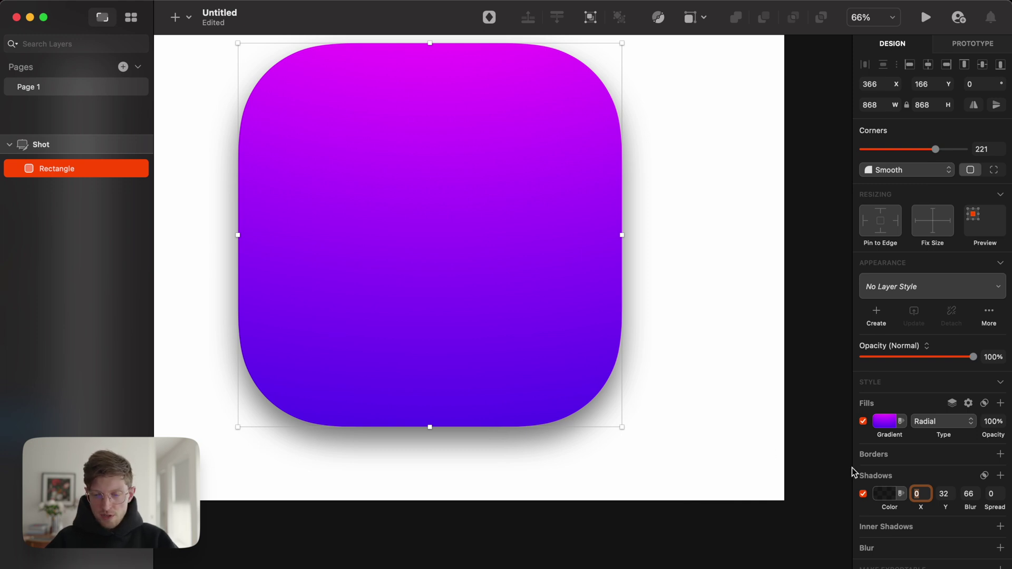
click(886, 496)
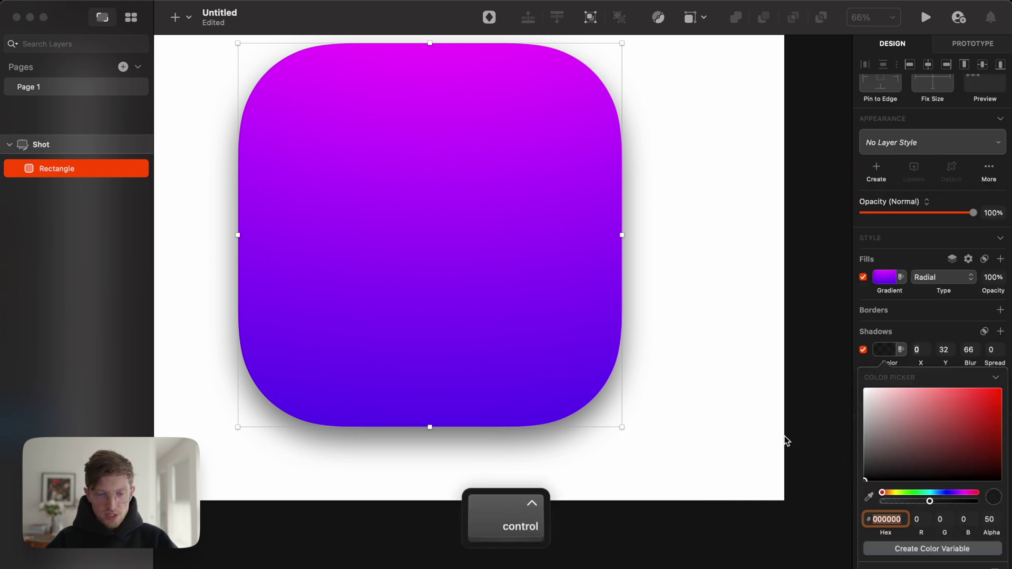
key(ctrl+c)
click(442, 412)
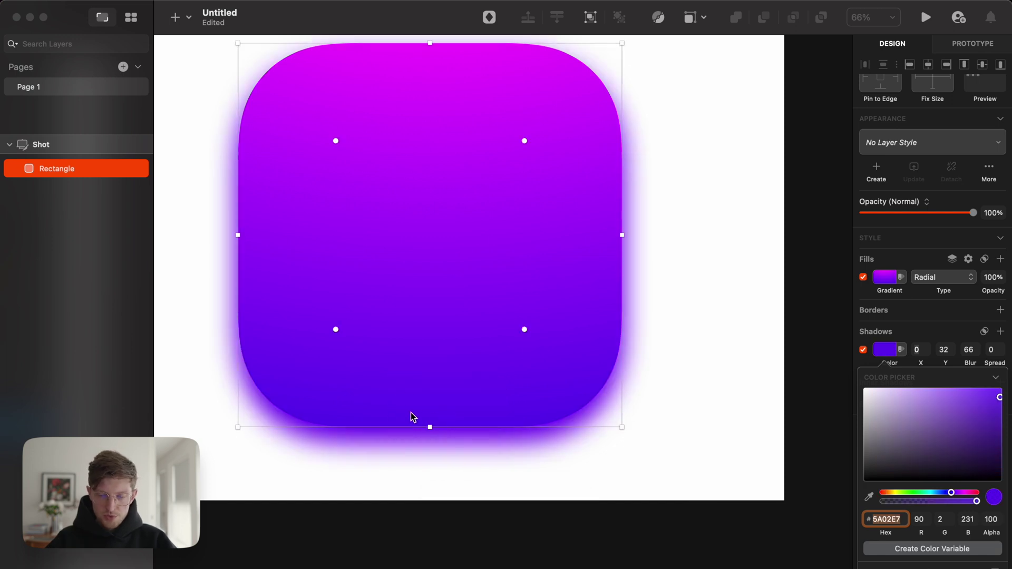
drag(999, 414, 1001, 416)
drag(951, 493, 952, 492)
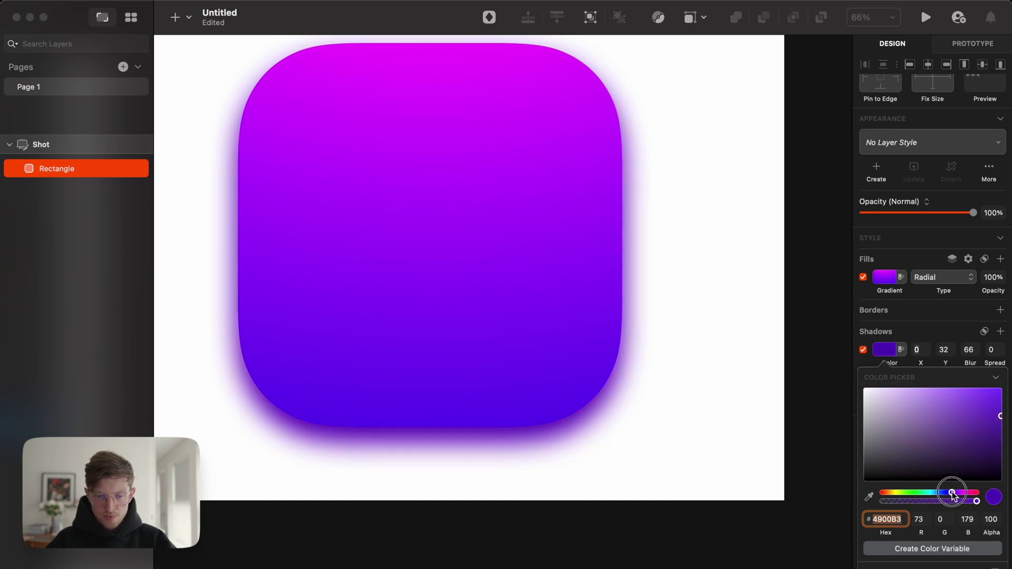
click(917, 349)
click(892, 348)
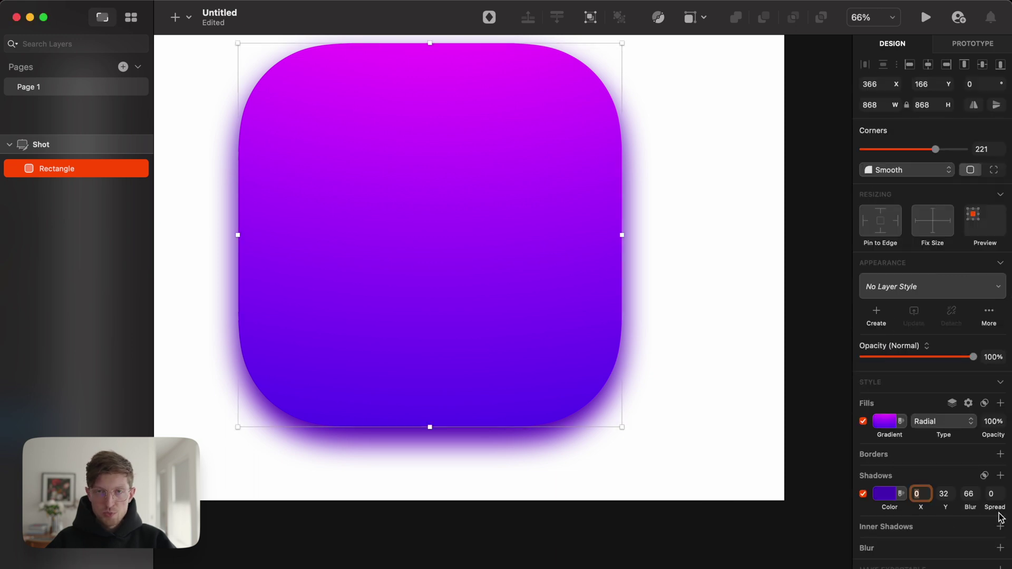
Try negative and positive spreads for the violet shadow and settle on a spread of -27
mouse_move(1003, 509)
mouse_down()
mouse_move(979, 502)
mouse_move(1000, 509)
mouse_up()
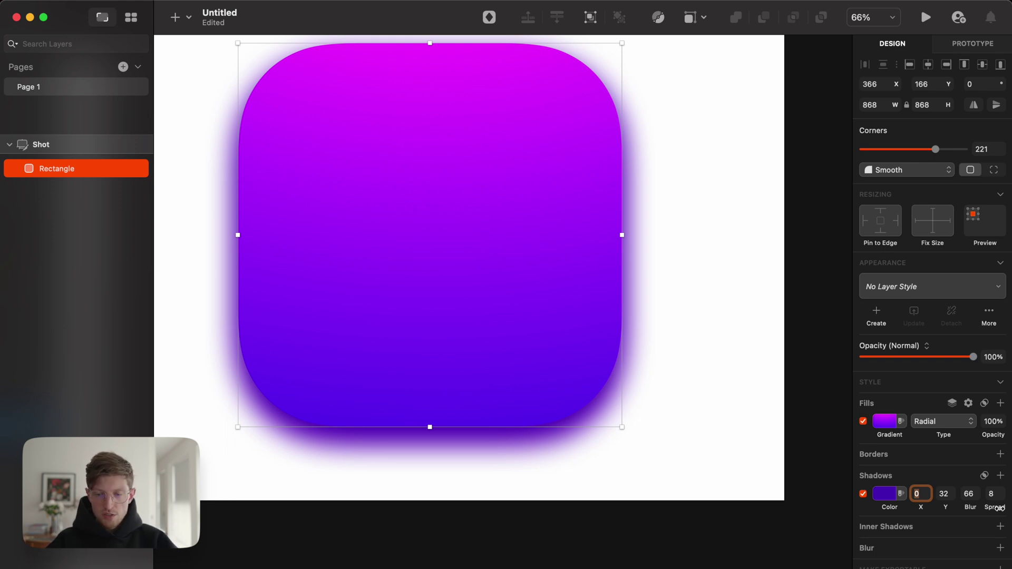
drag(998, 516, 975, 506)
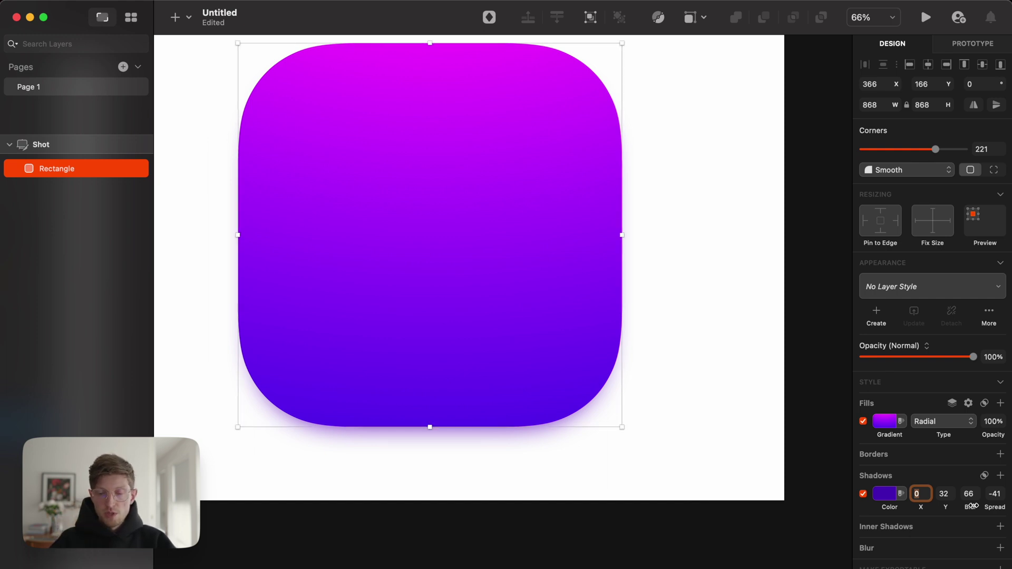
drag(989, 508, 1004, 508)
scroll(656, 412, up, 2)
scroll(656, 413, left, 2)
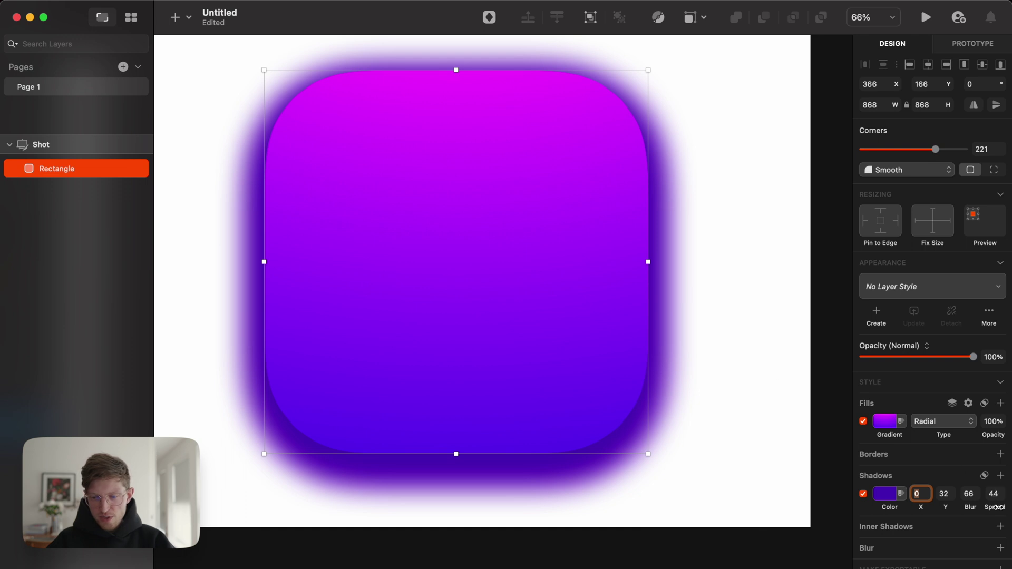
mouse_move(996, 508)
mouse_down()
mouse_move(967, 506)
mouse_move(990, 509)
mouse_up()
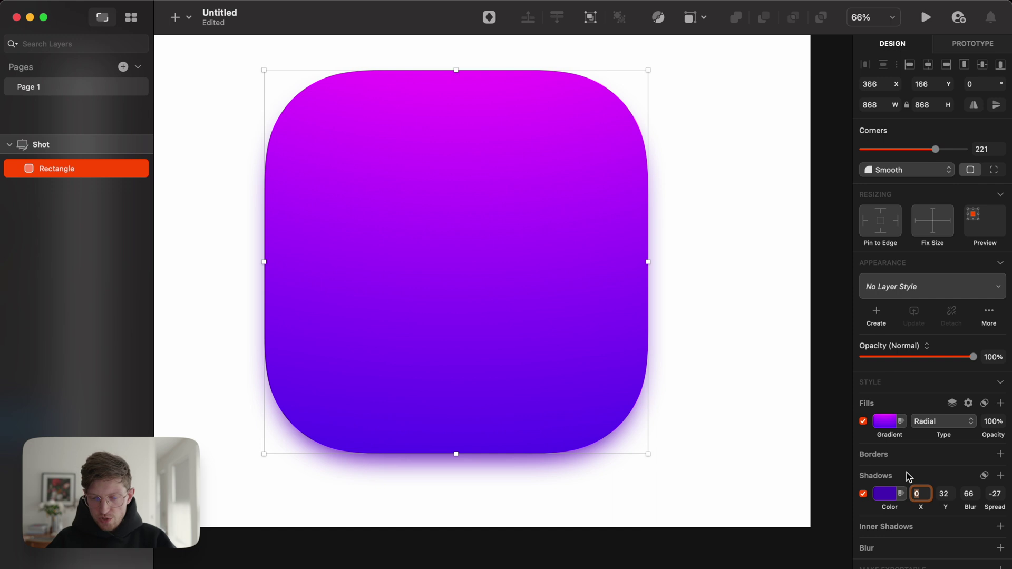
click(1000, 476)
click(887, 495)
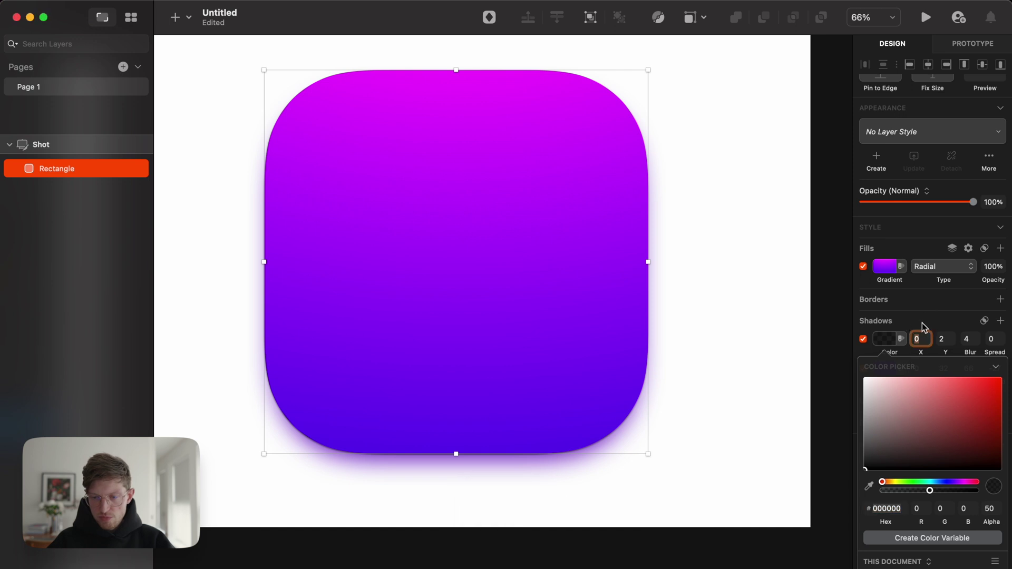
click(863, 339)
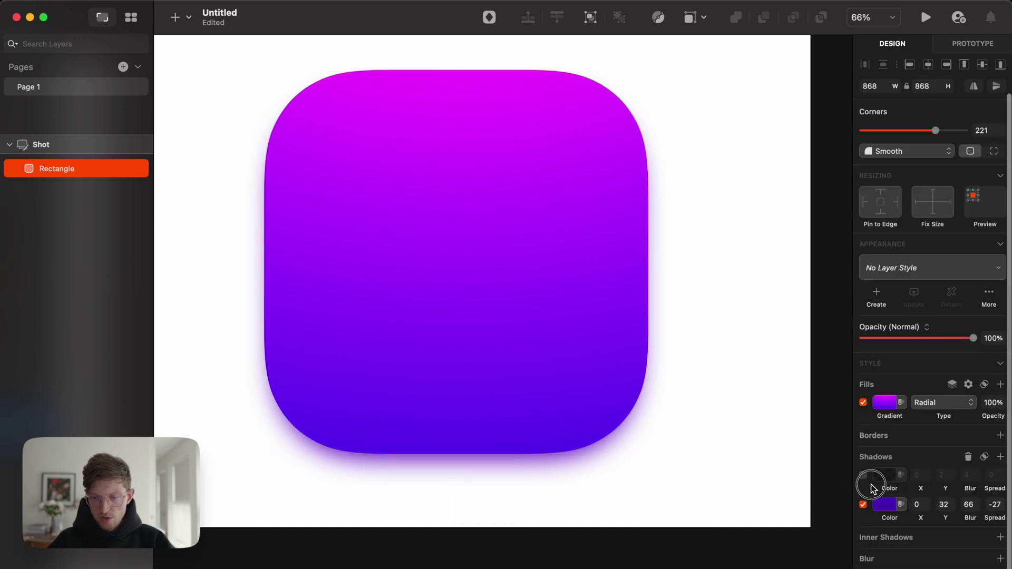
drag(871, 488, 639, 473)
Duplicate the violet shadow and set the first copy's blur to 7
right_click(878, 503)
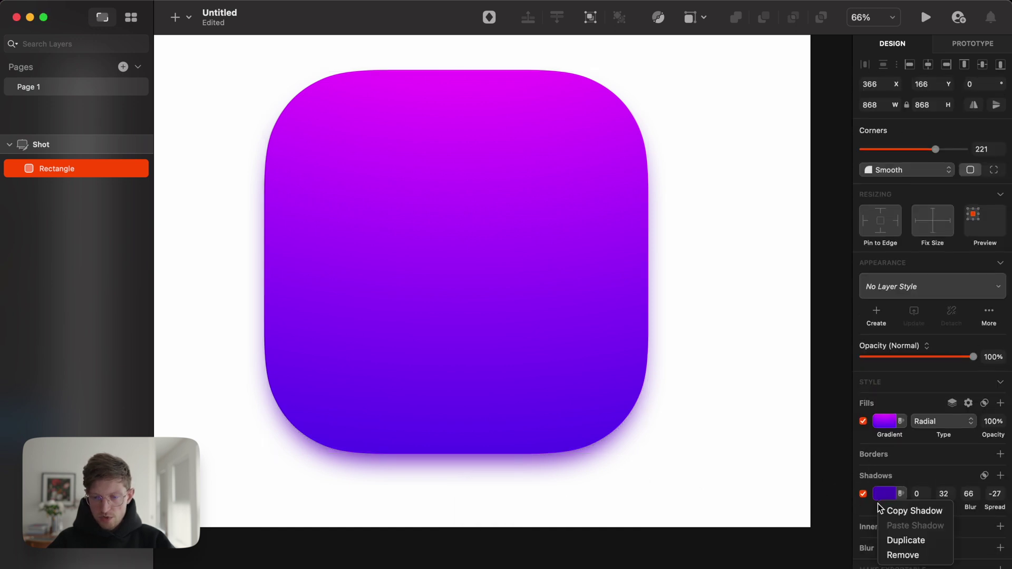
click(884, 512)
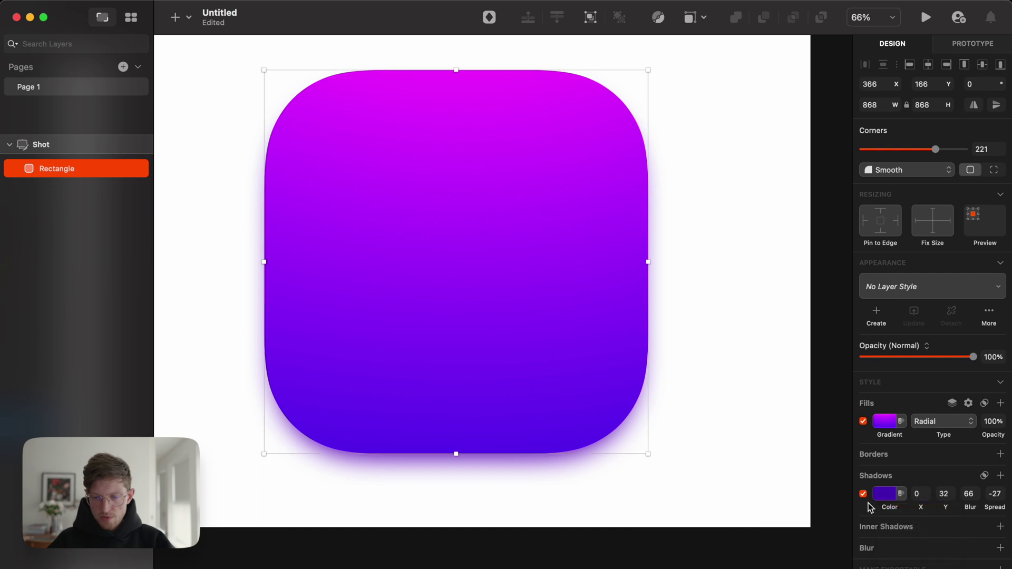
right_click(869, 503)
click(896, 537)
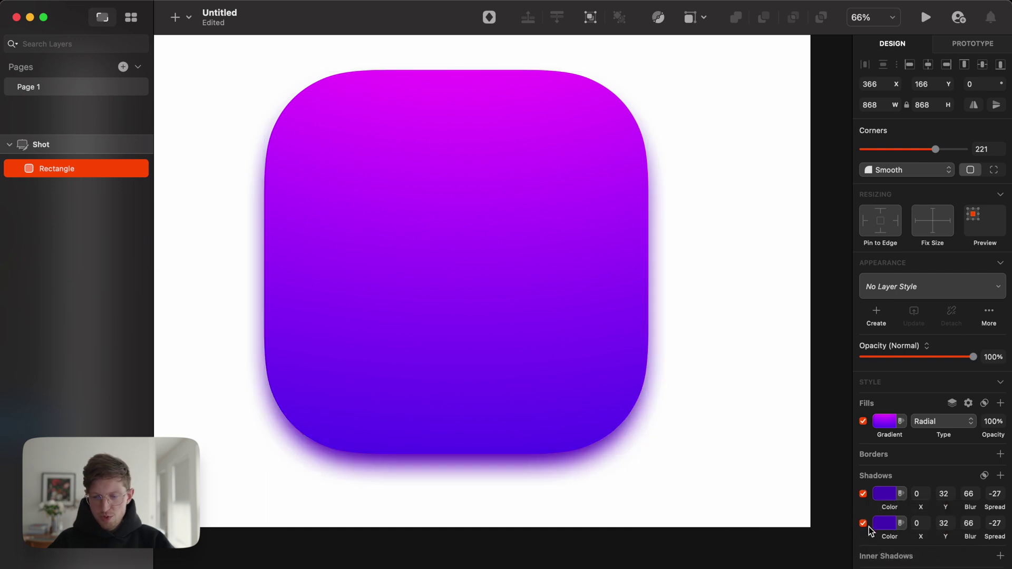
drag(970, 506, 940, 505)
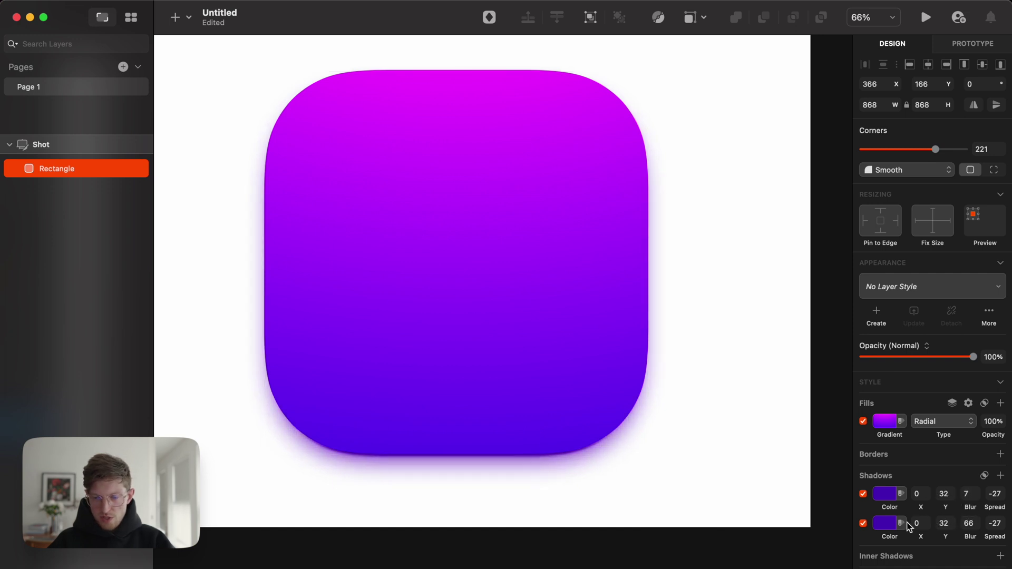
Lower the 66-blur shadow's alpha to 65, and duplicate the 7-blur shadow with the second copy's blur set to 26
click(885, 522)
mouse_move(944, 492)
mouse_down()
mouse_move(903, 492)
mouse_move(944, 492)
mouse_up()
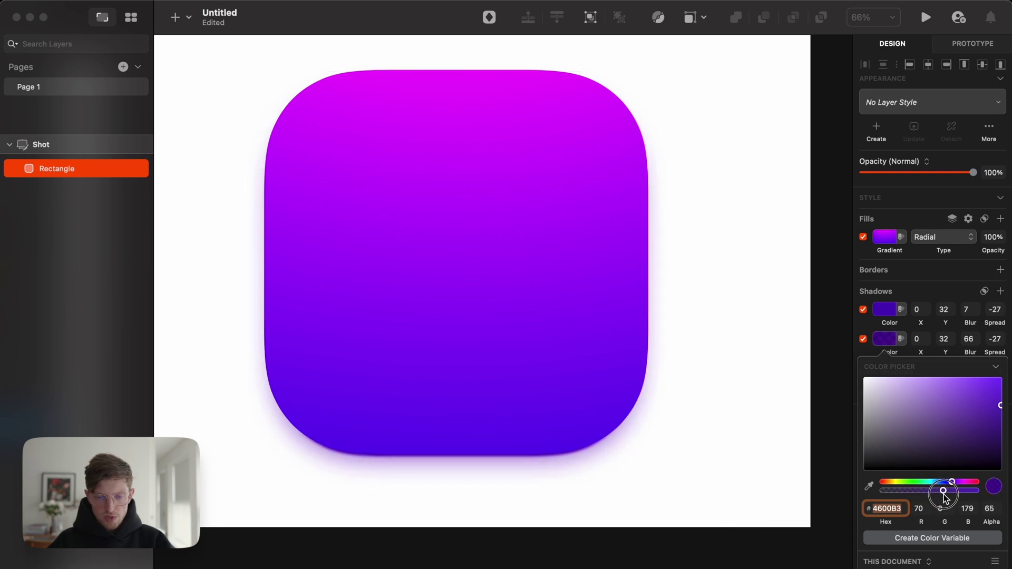
right_click(885, 316)
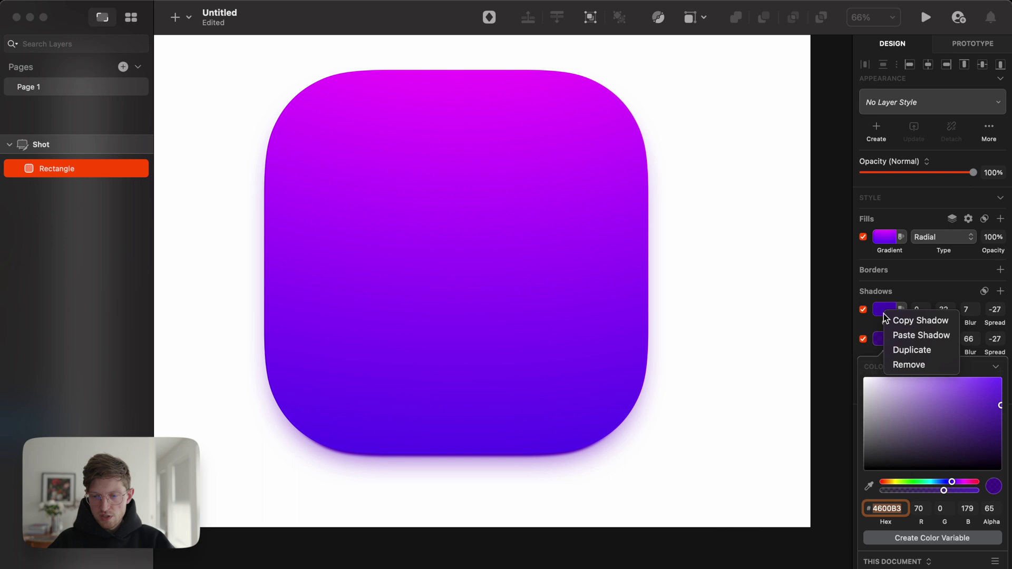
click(890, 350)
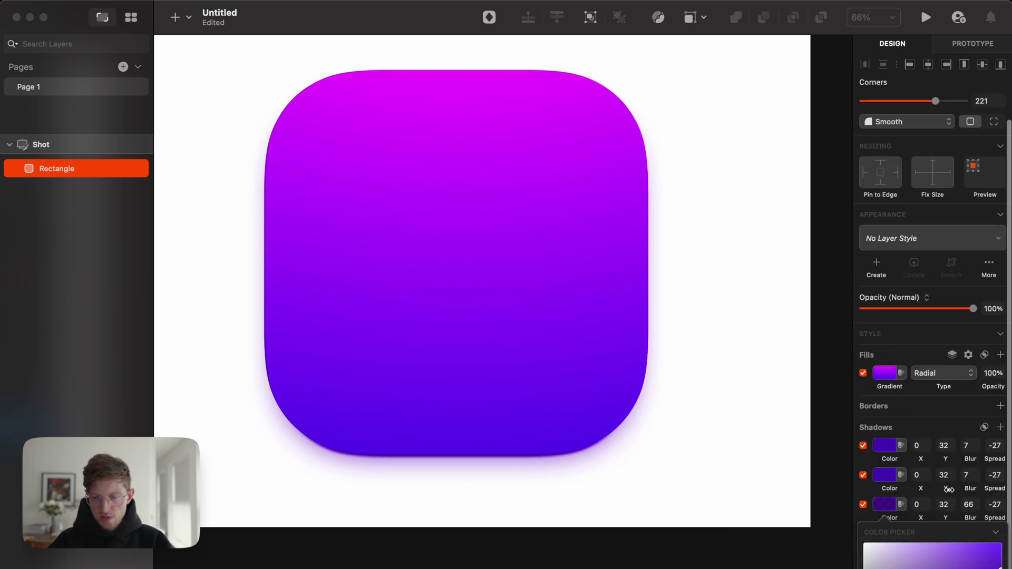
drag(952, 490, 979, 490)
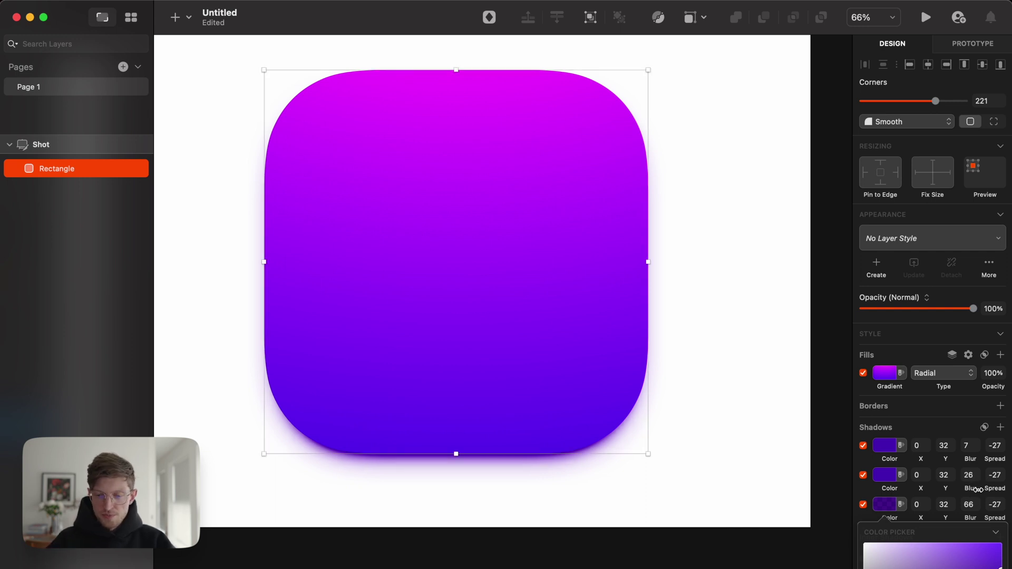
Make the color of the 26-blur shadow partly transparent
click(887, 475)
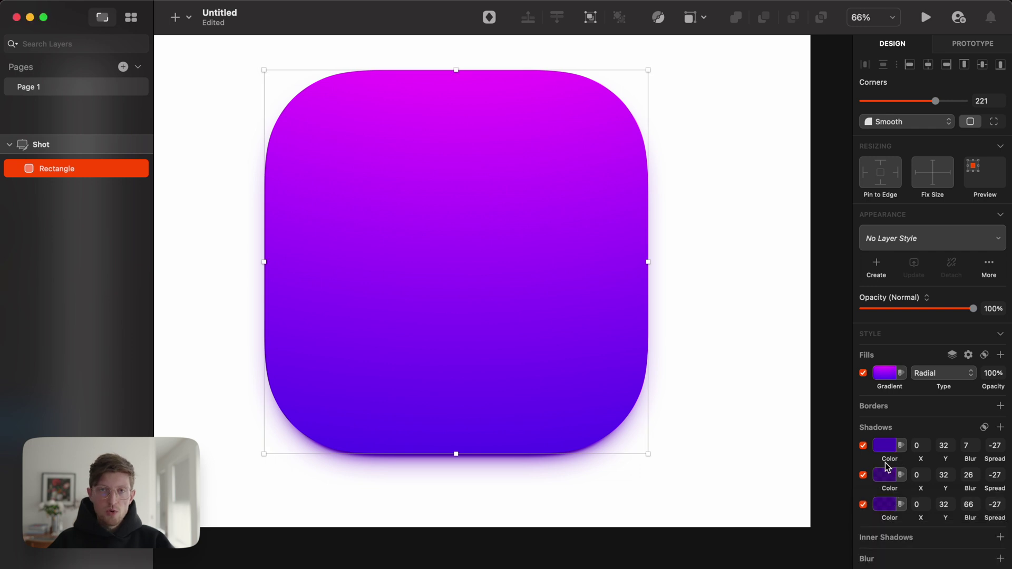
click(693, 455)
click(532, 368)
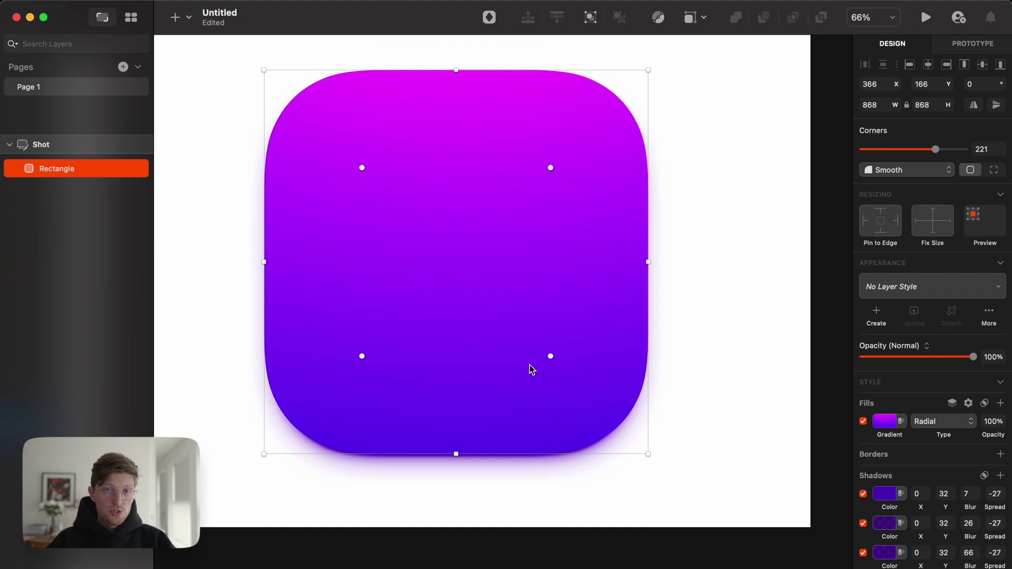
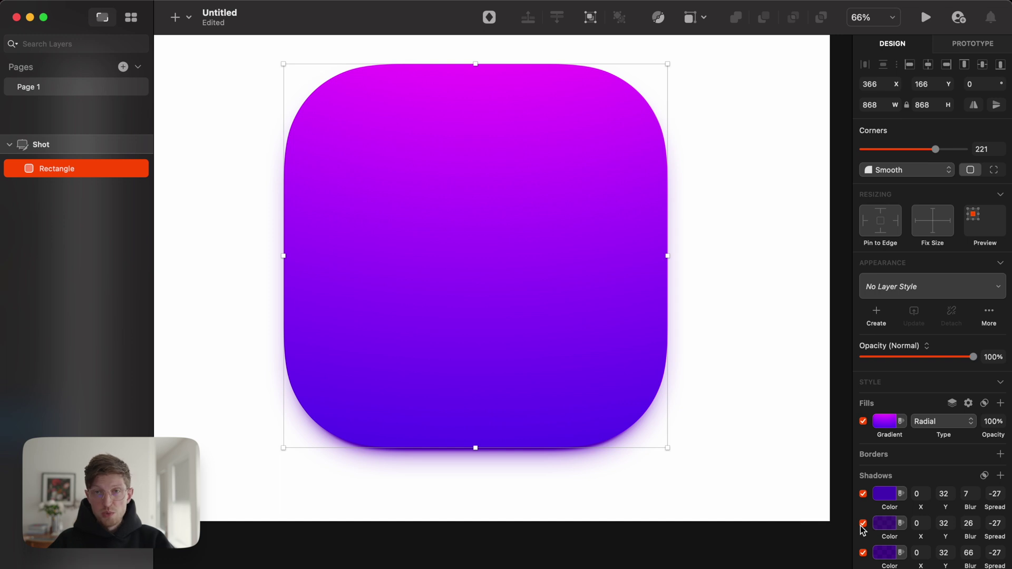
Switch the violet shadows off and on to compare them, leaving only the 66-blur shadow disabled
click(863, 494)
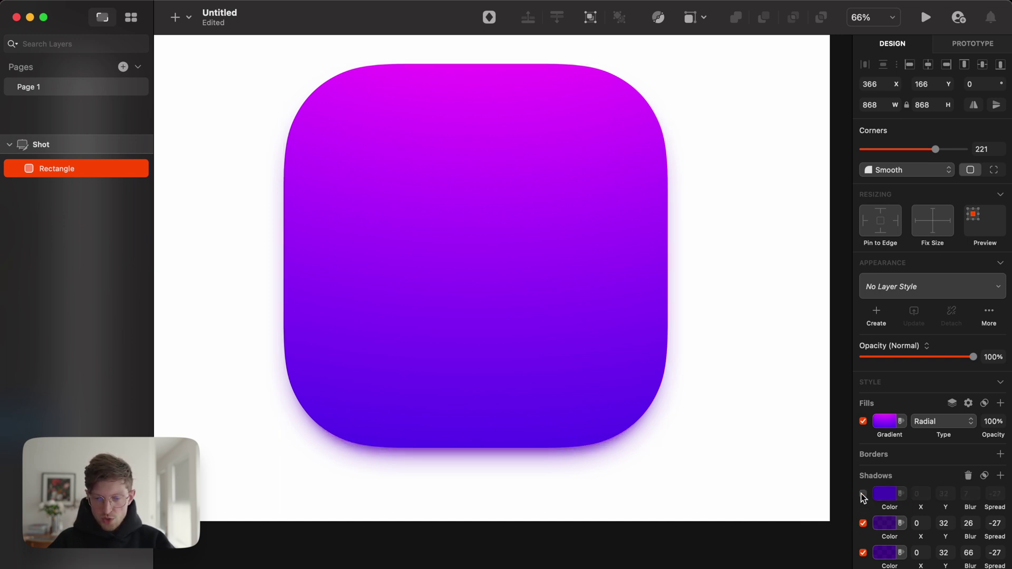
click(863, 494)
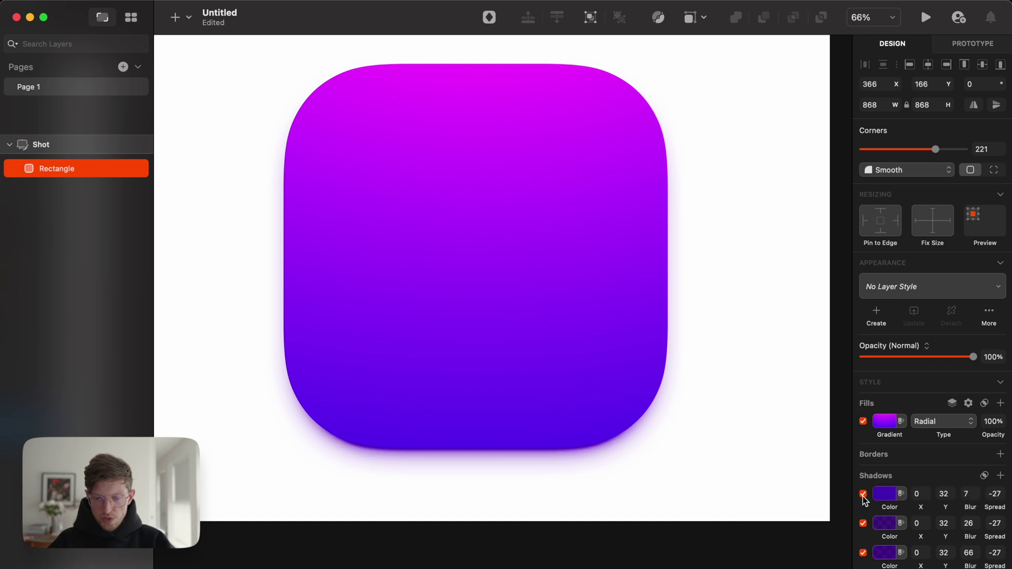
click(863, 553)
click(863, 523)
click(863, 524)
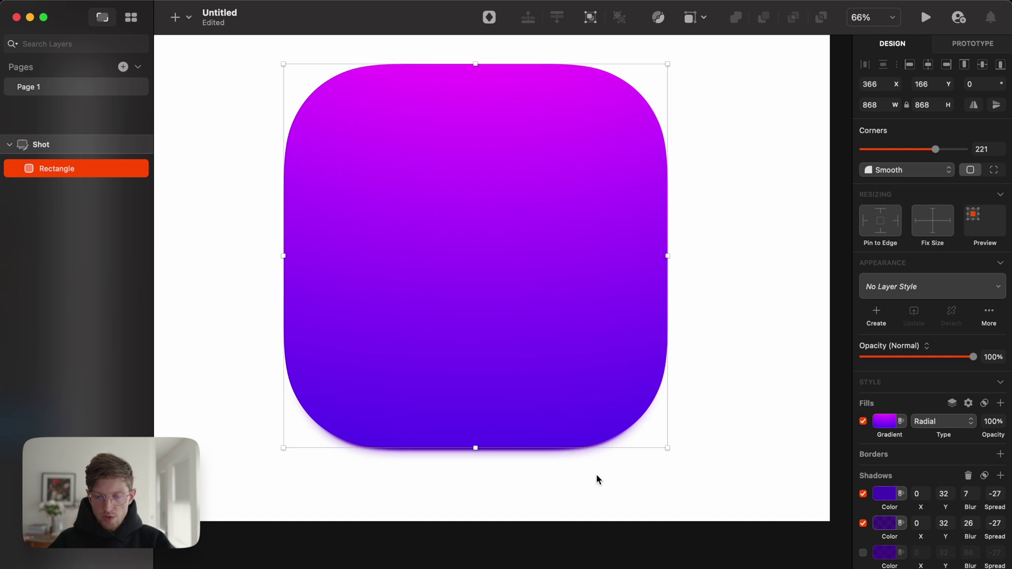
Duplicate the rounded square straight down, placing the copy at about Y 259
key(alt)
drag(451, 227, 452, 268)
scroll(905, 478, down, 2)
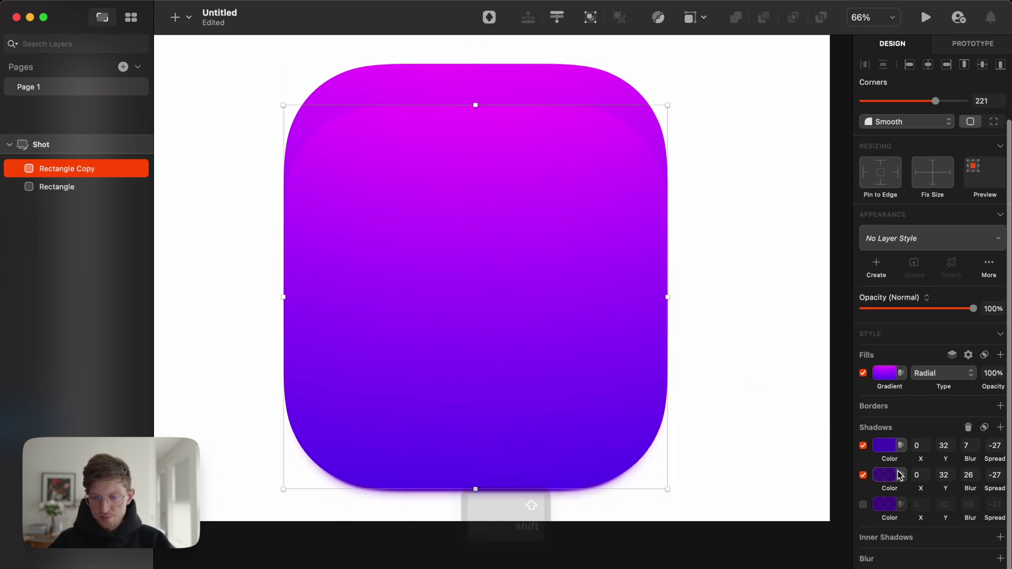
Strip the copy's gradient fill and its 26-blur and 66-blur shadows, keeping only the 7-blur shadow
click(864, 373)
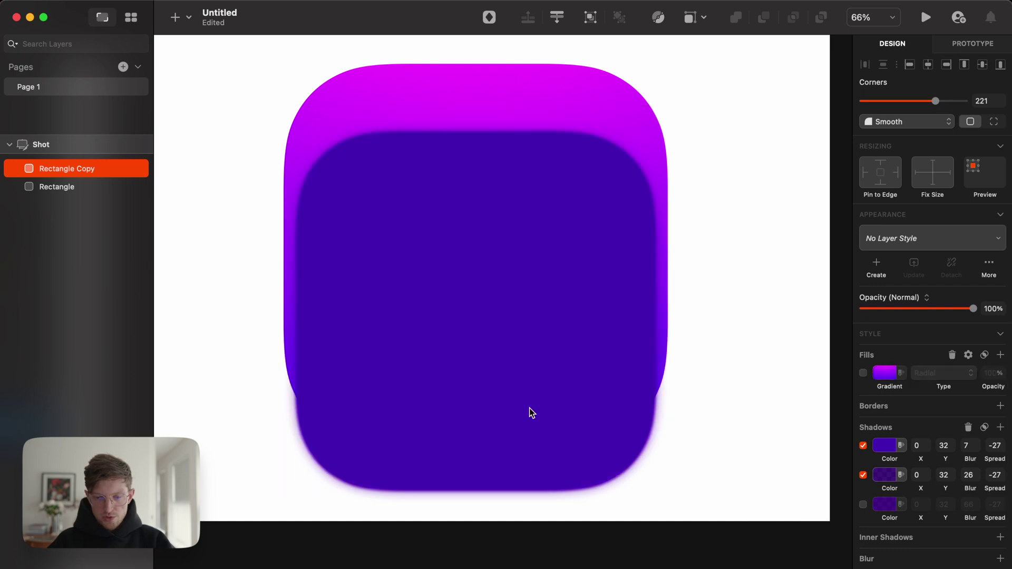
click(864, 475)
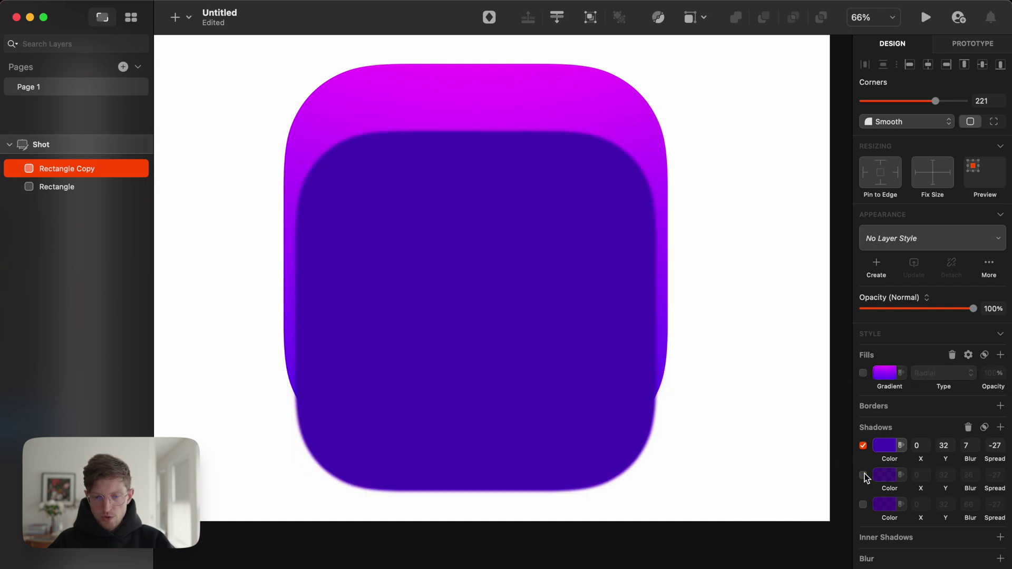
click(648, 460)
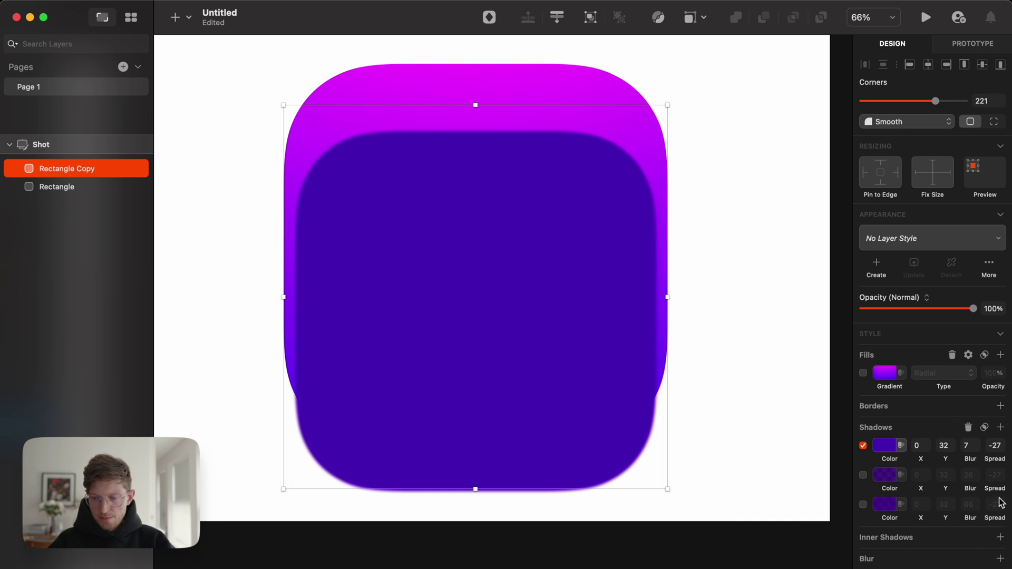
drag(944, 476, 675, 483)
drag(920, 507, 515, 465)
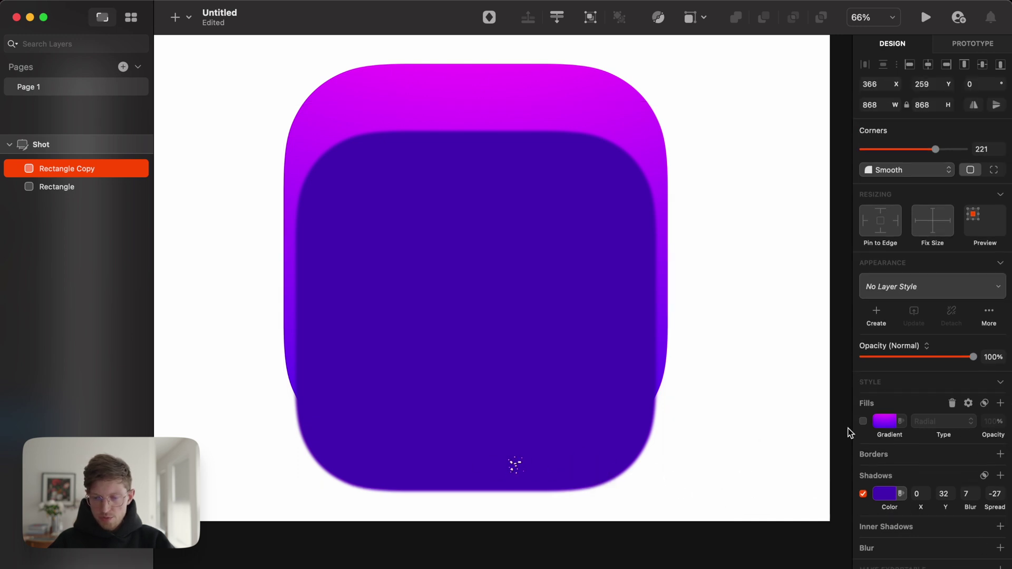
drag(934, 428, 659, 409)
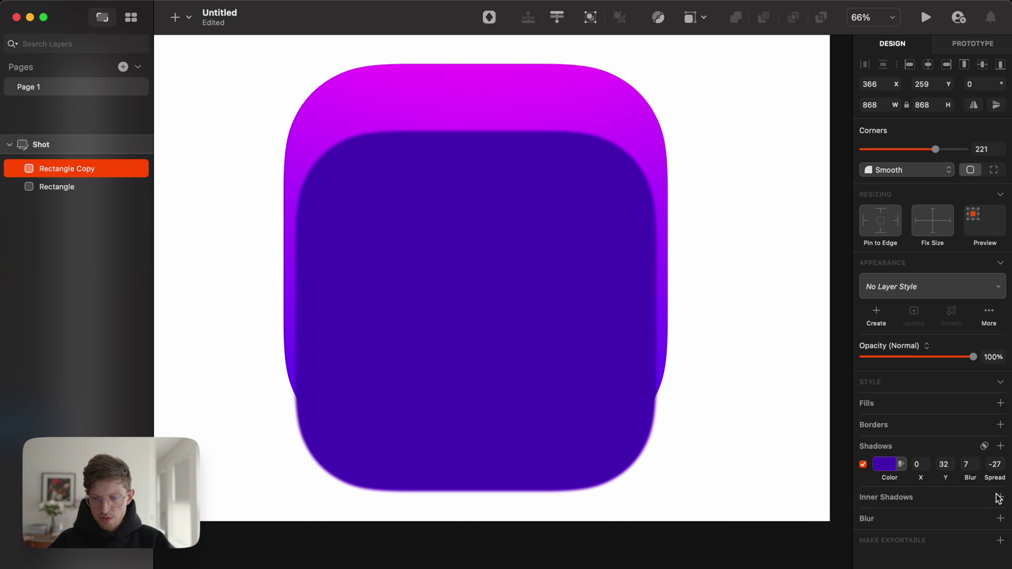
Set the spread of the copy's remaining shadow to 0
click(994, 464)
key(Up)
key(Up)
key(cmd+a)
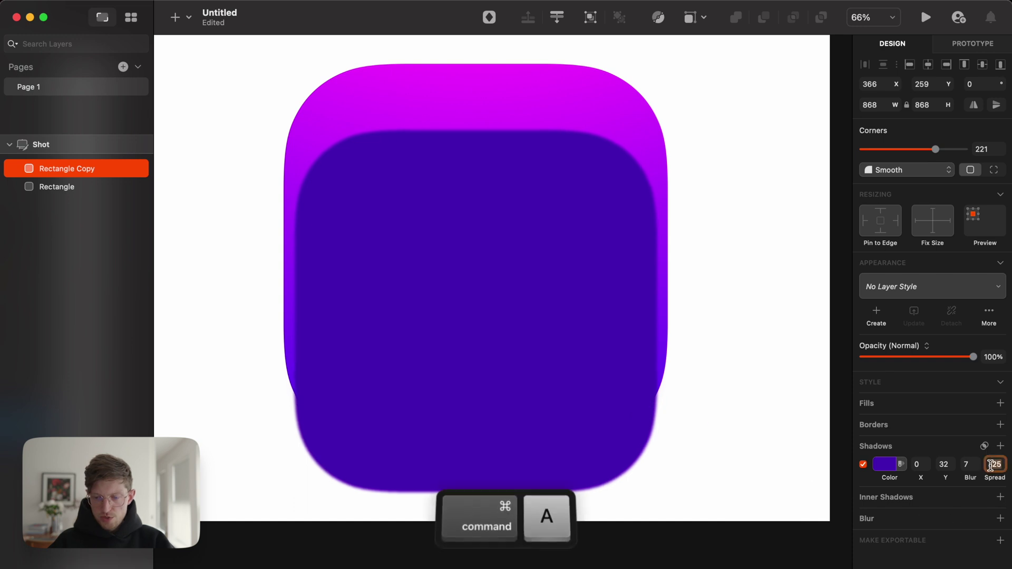
text(0)
key(Return)
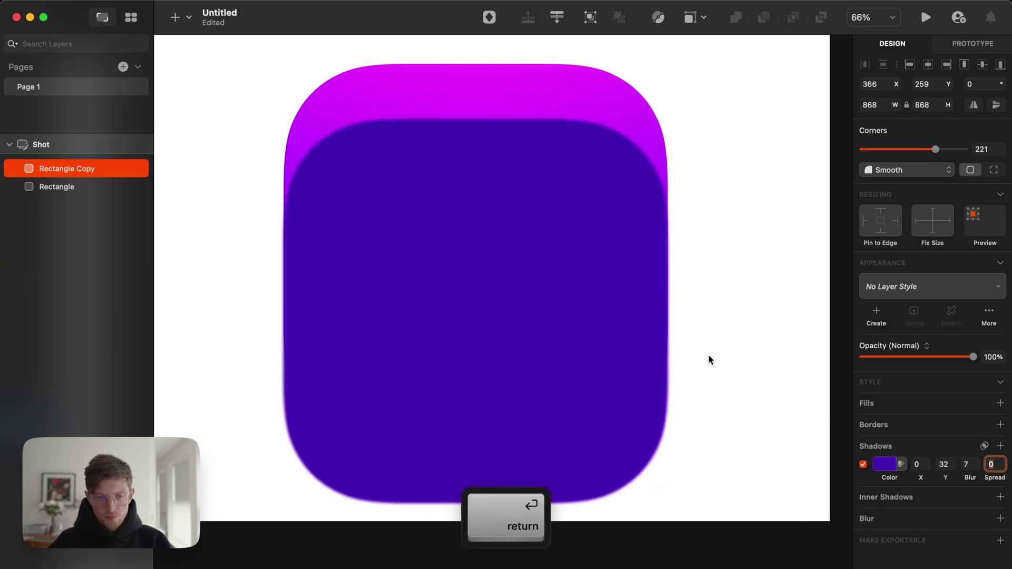
Place the copy beneath the original rounded square in the layer order and offset it to about X 169, Y 255
drag(592, 307, 510, 343)
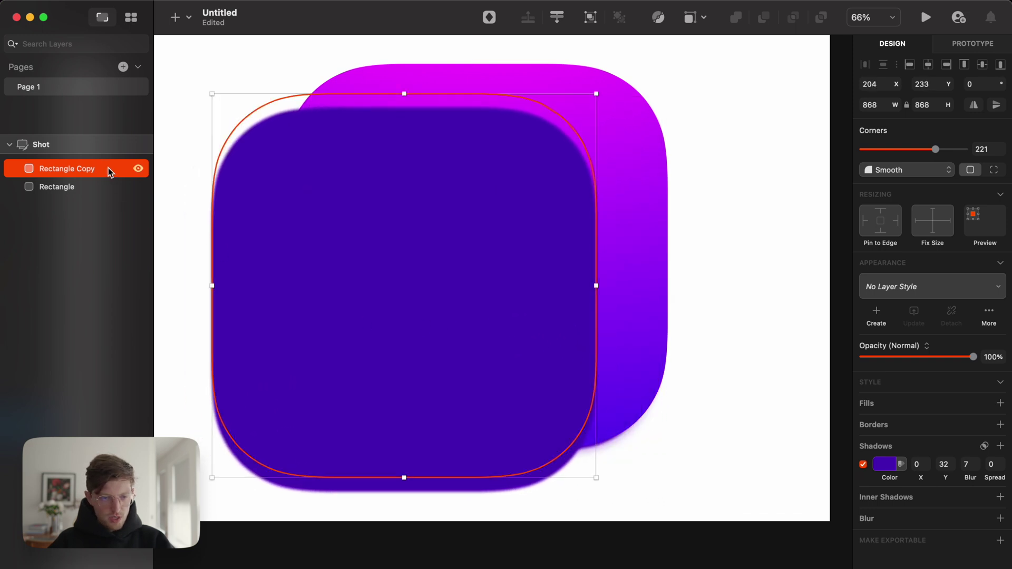
drag(109, 171, 108, 200)
mouse_move(237, 341)
mouse_down()
mouse_move(219, 346)
mouse_move(225, 355)
mouse_up()
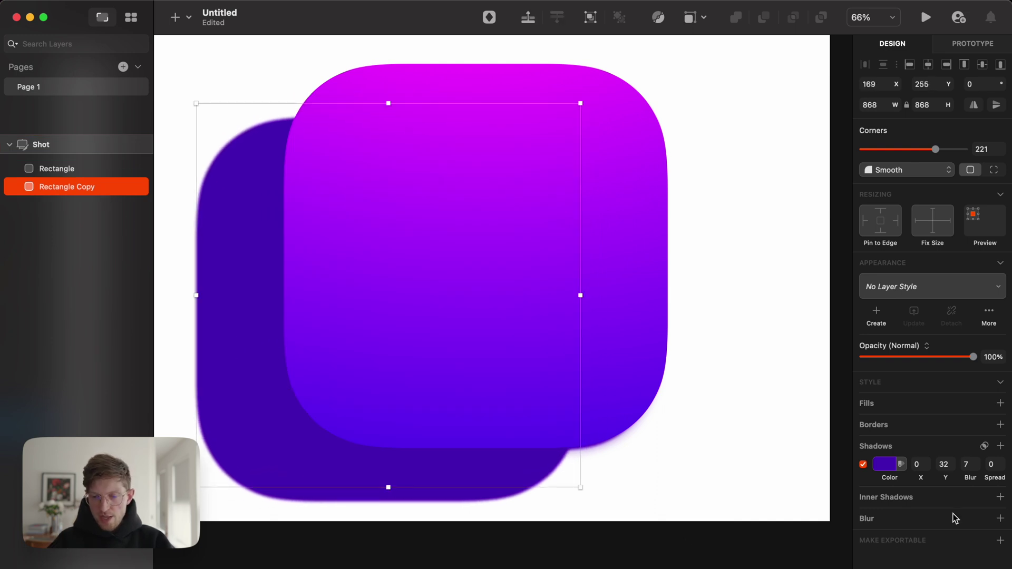
Add a Motion Blur of 30 to the copy with an angle of 90°
click(1000, 518)
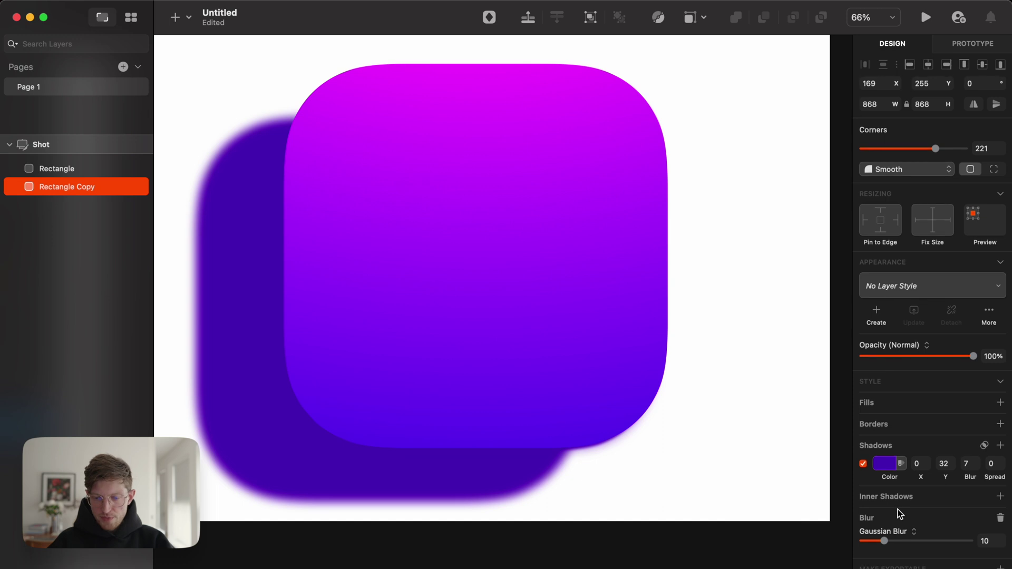
click(896, 534)
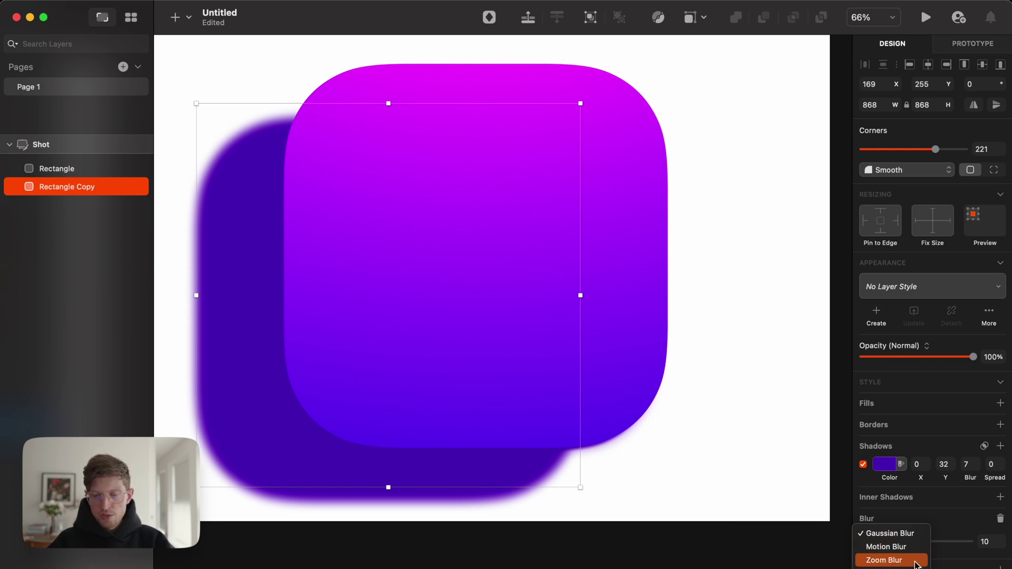
click(909, 549)
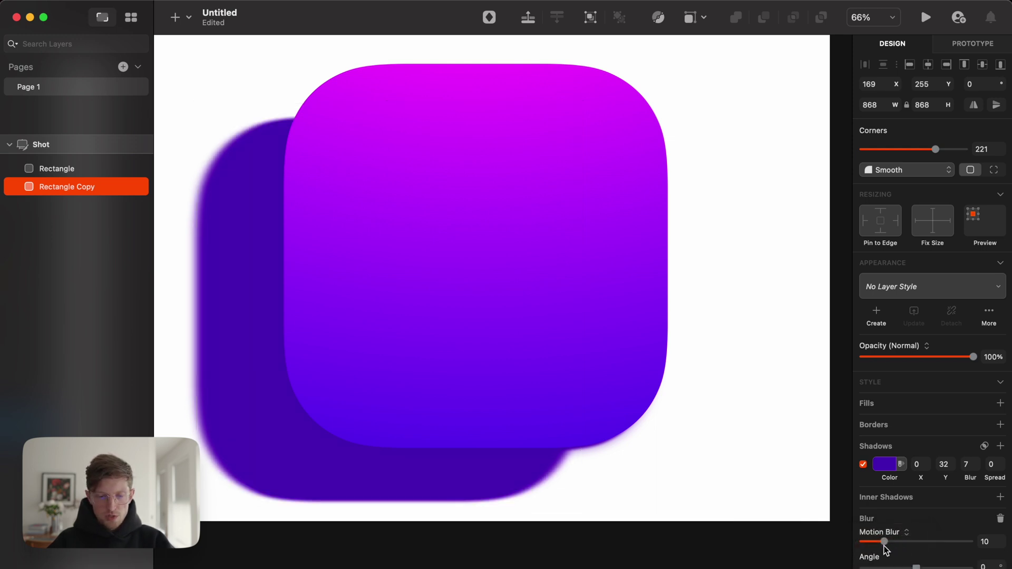
drag(884, 543, 931, 553)
click(984, 565)
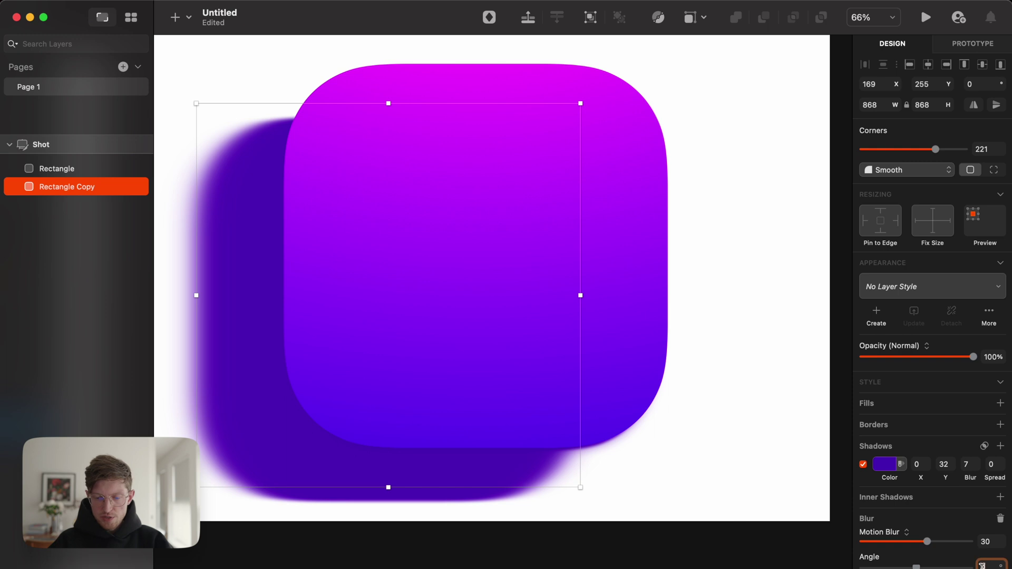
text(90)
key(Return)
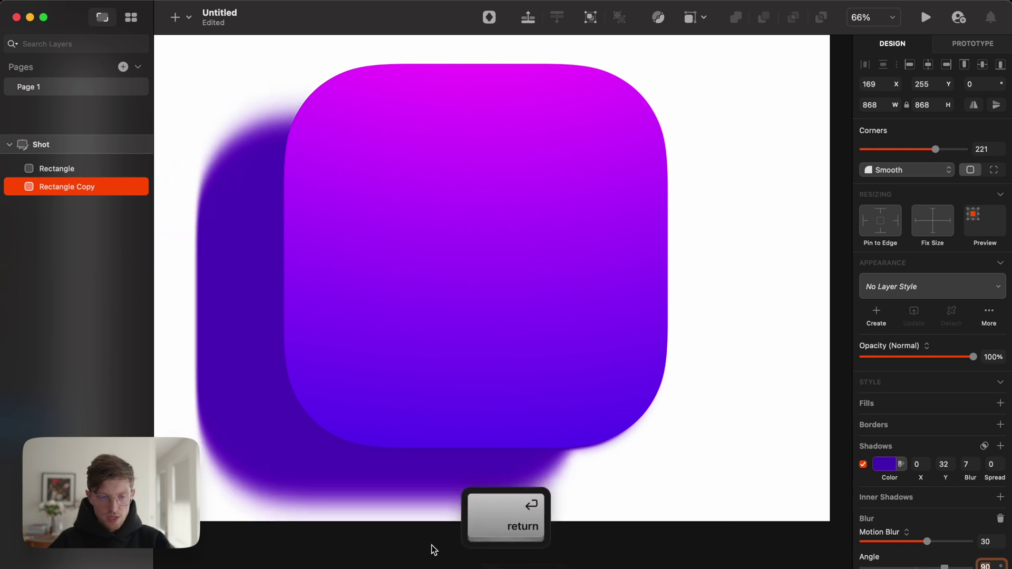
Align the blurred copy exactly behind the original at X 366, Y 166 and raise its motion blur to 46
drag(283, 457, 371, 419)
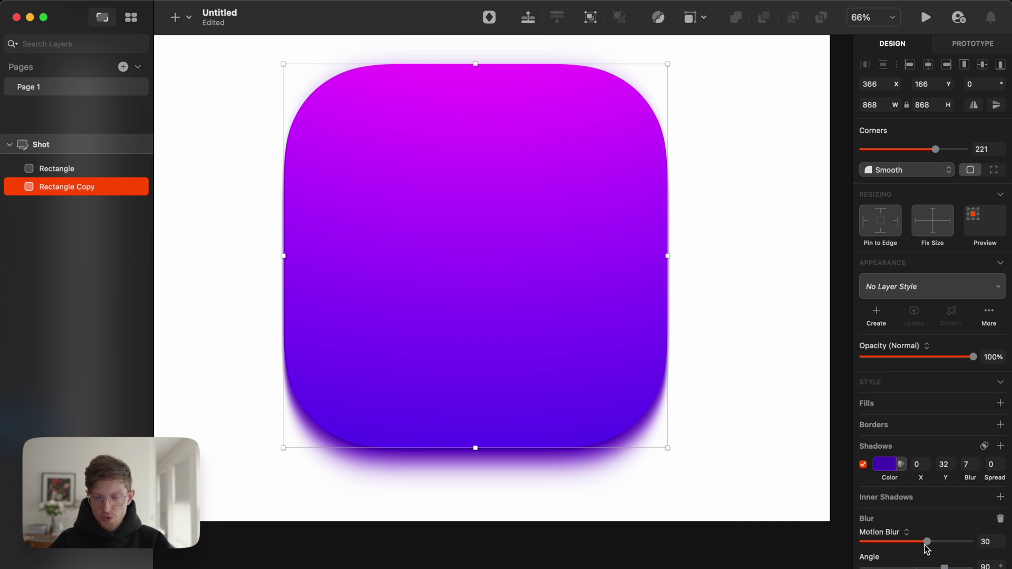
drag(927, 548, 962, 548)
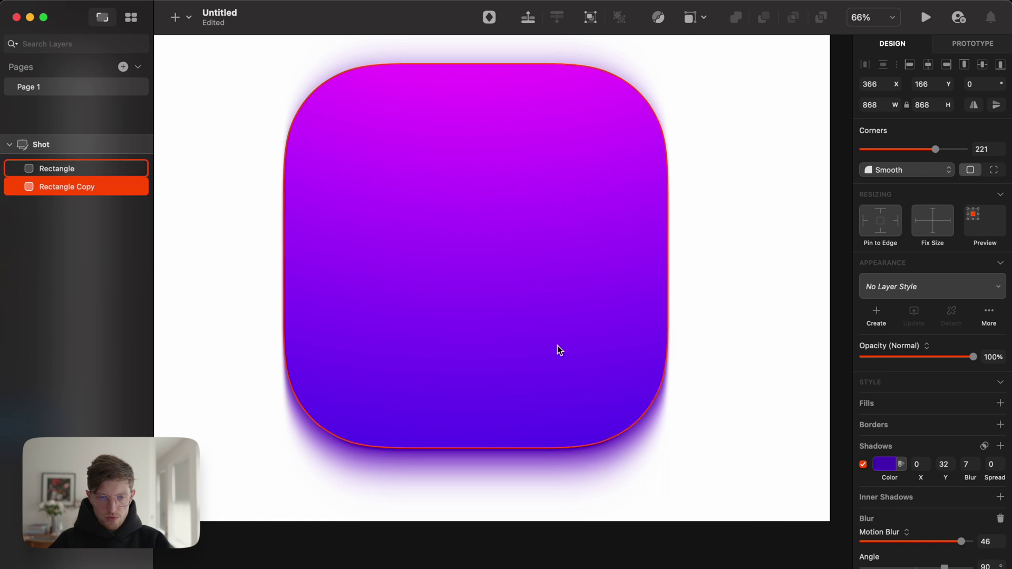
Shrink the blurred copy proportionally to 835 × 835, keeping it centered horizontally with its bottom edge in place
mouse_move(476, 70)
mouse_down()
mouse_move(476, 87)
mouse_move(477, 77)
mouse_up()
key(Down)
key(Up)
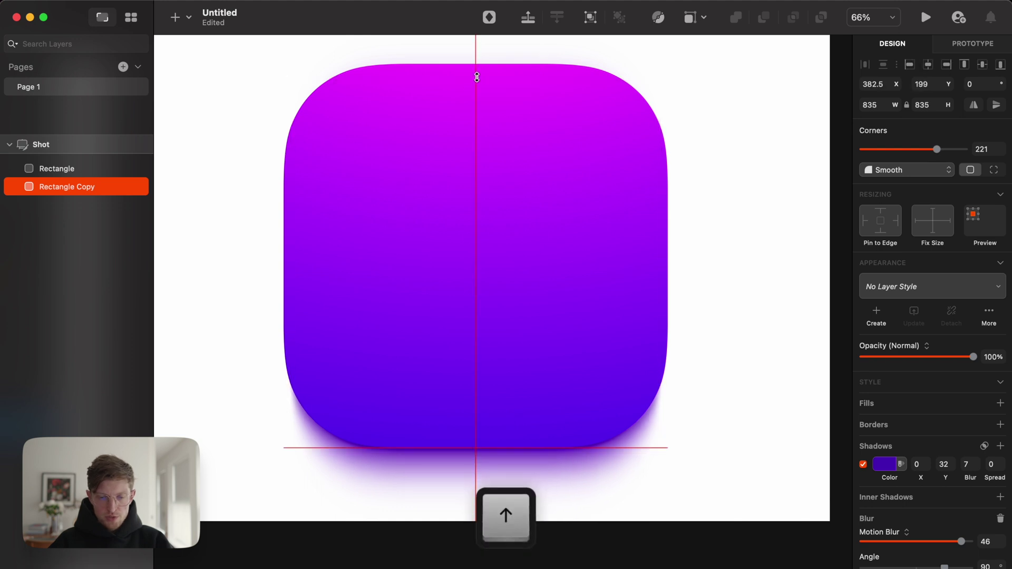
Try pulling the blurred copy's lower-right corner point down and inward in point editing, and undo the move
key(Return)
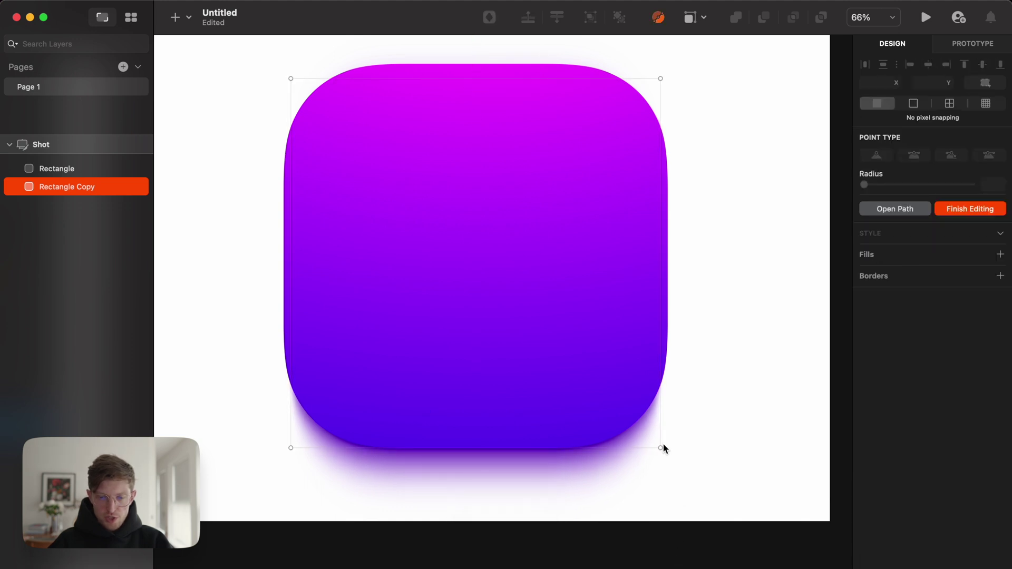
drag(660, 449, 608, 500)
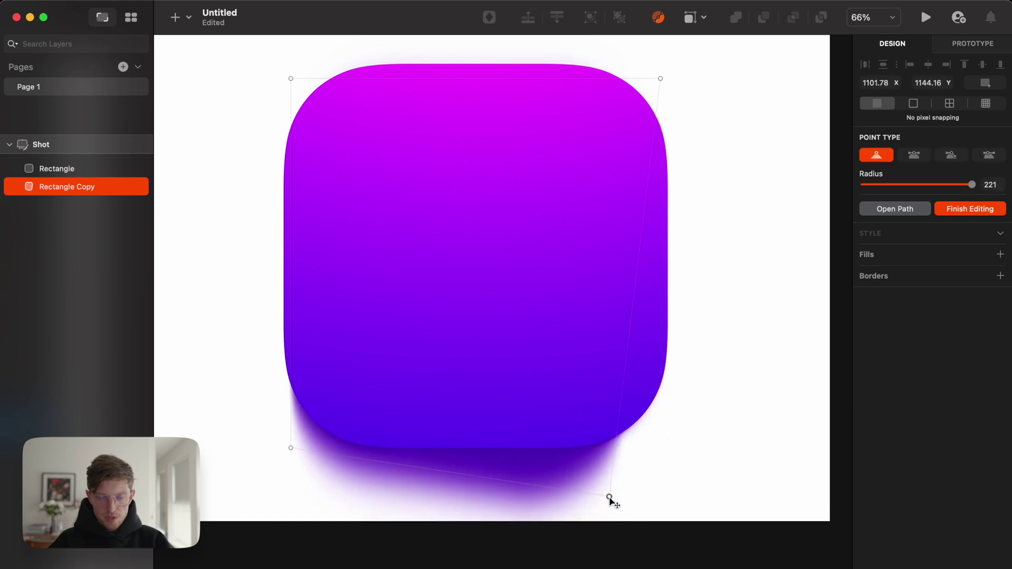
key(super+z)
Add a point at the middle of the blurred copy's bottom edge, try moving it vertically, and undo the moves
click(476, 450)
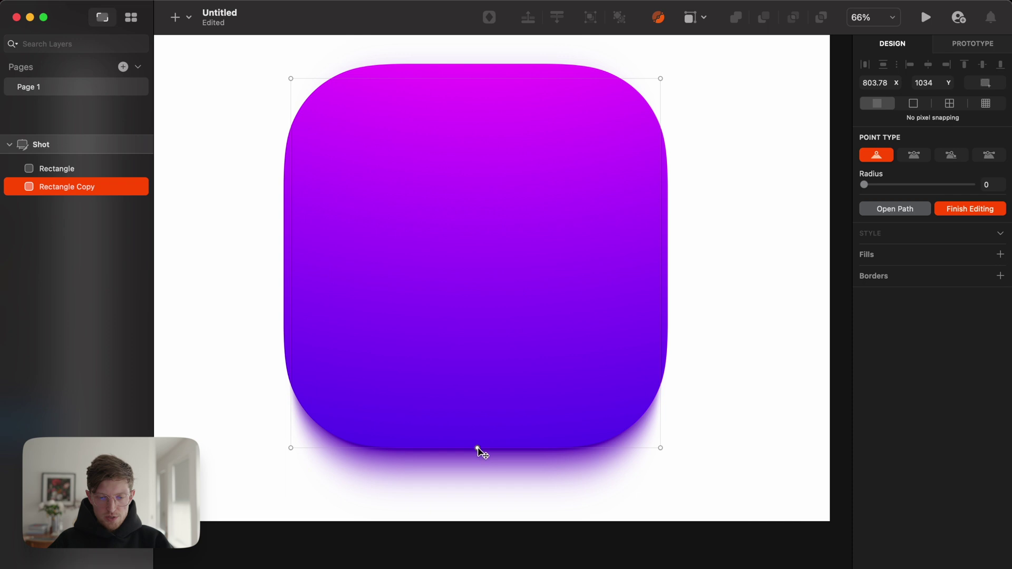
mouse_move(477, 450)
mouse_down()
mouse_move(477, 479)
mouse_move(478, 424)
mouse_move(480, 439)
mouse_up()
double_click(477, 479)
key(Escape)
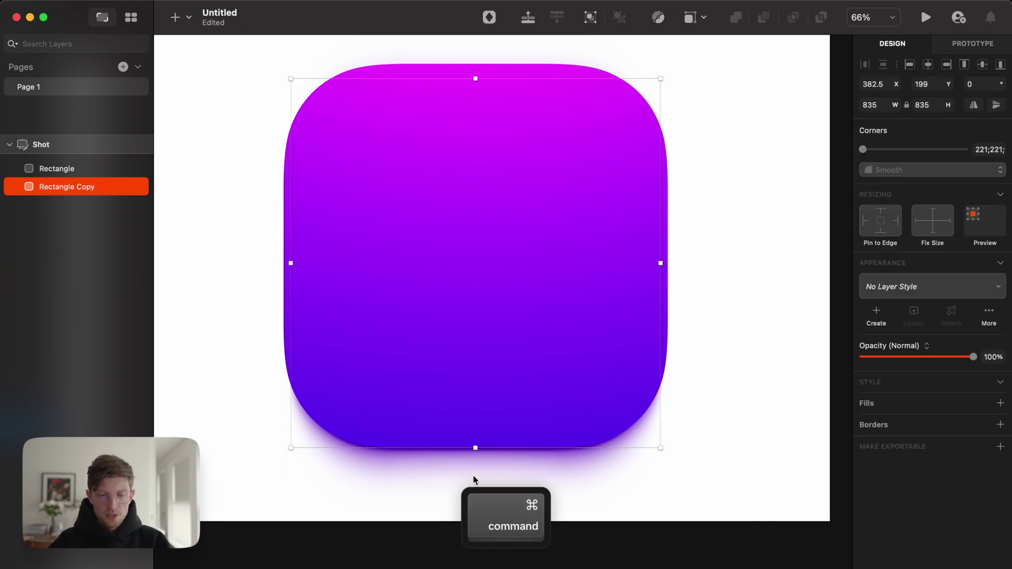
key(super+z)
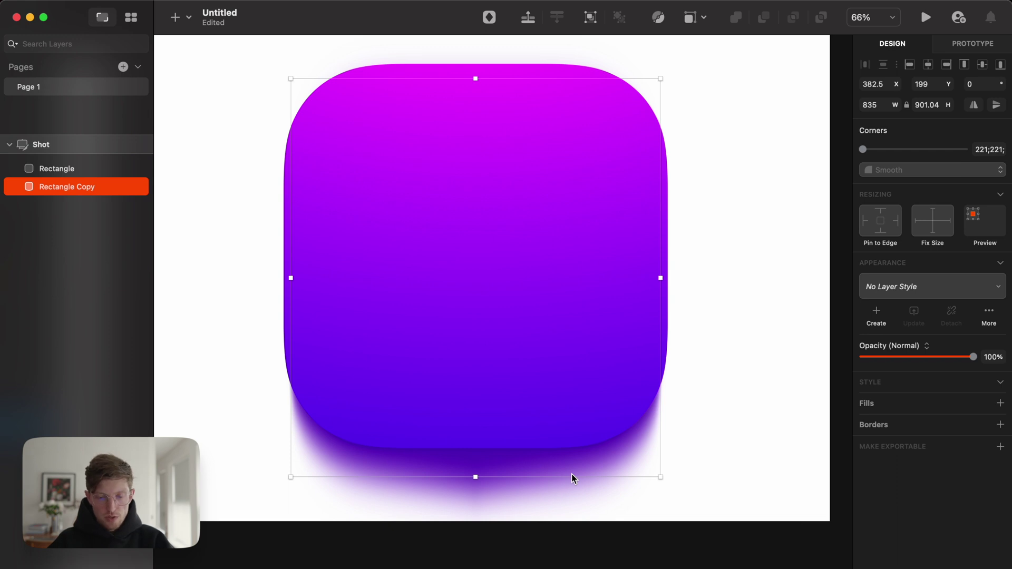
key(super+z)
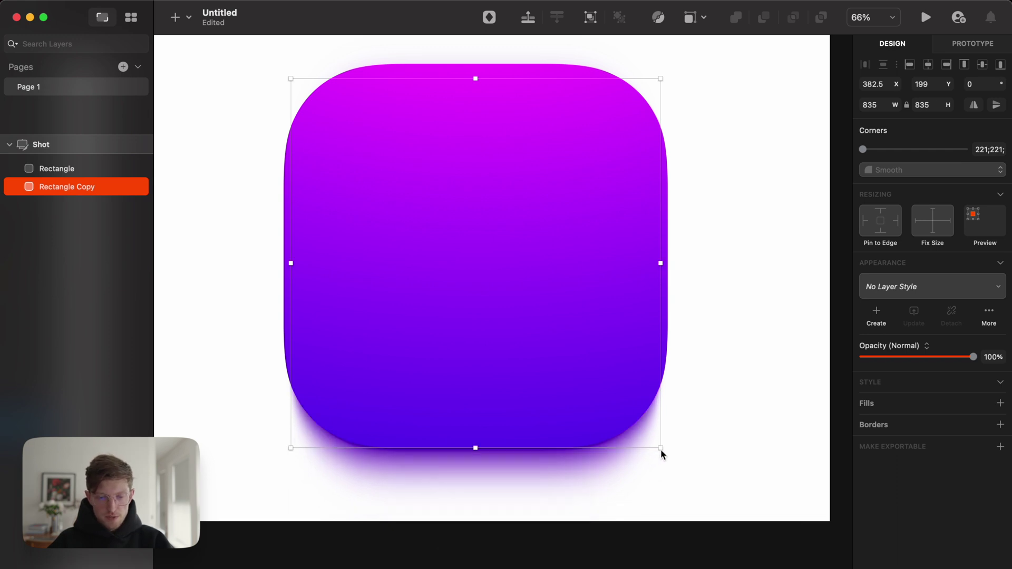
Try lower opacities for the blurred copy and settle on 56%
key(2)
key(4)
key(5)
key(5)
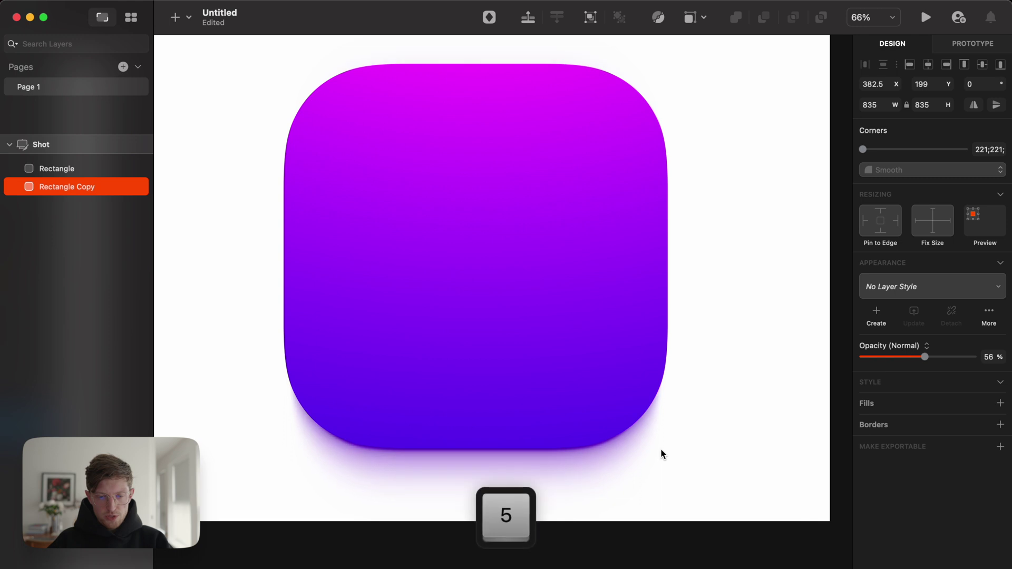
Try a 67% opacity on the blurred copy and return it to 56%
key(6)
key(7)
key(5)
key(6)
click(692, 460)
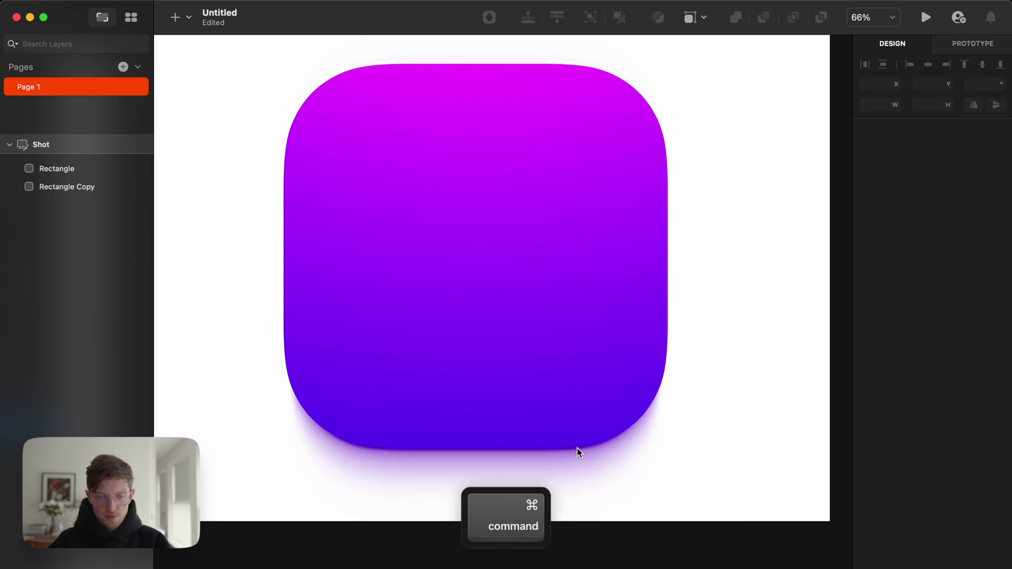
Set the blurred copy's shadow blur to 36 and lower its motion blur to 40
click(59, 188)
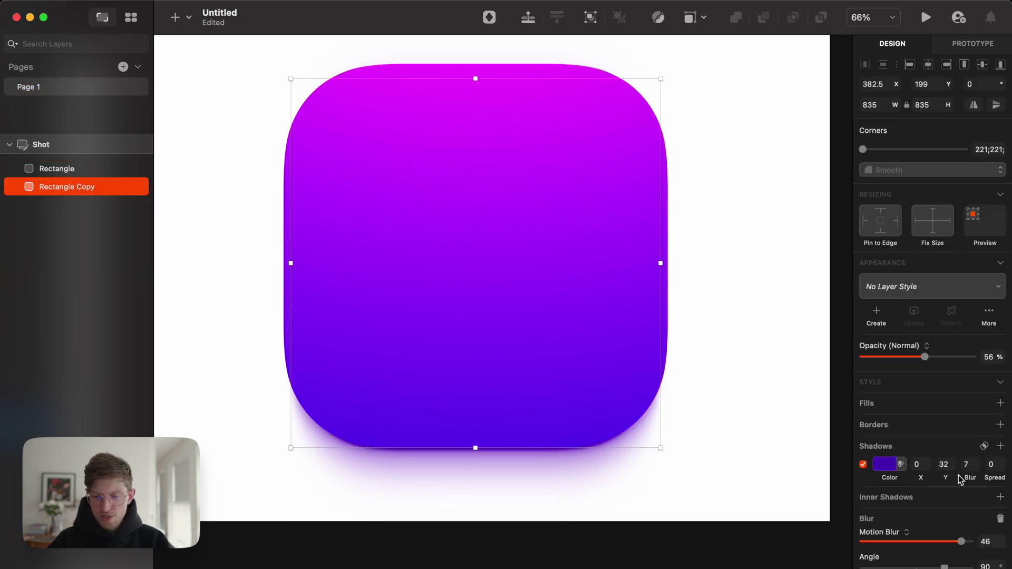
drag(974, 478, 855, 468)
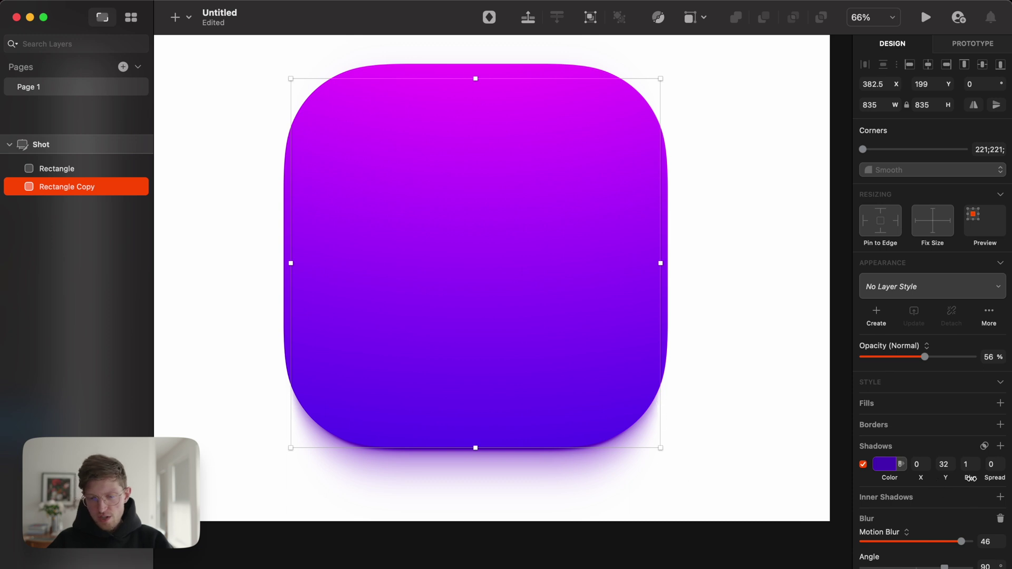
drag(971, 478, 998, 482)
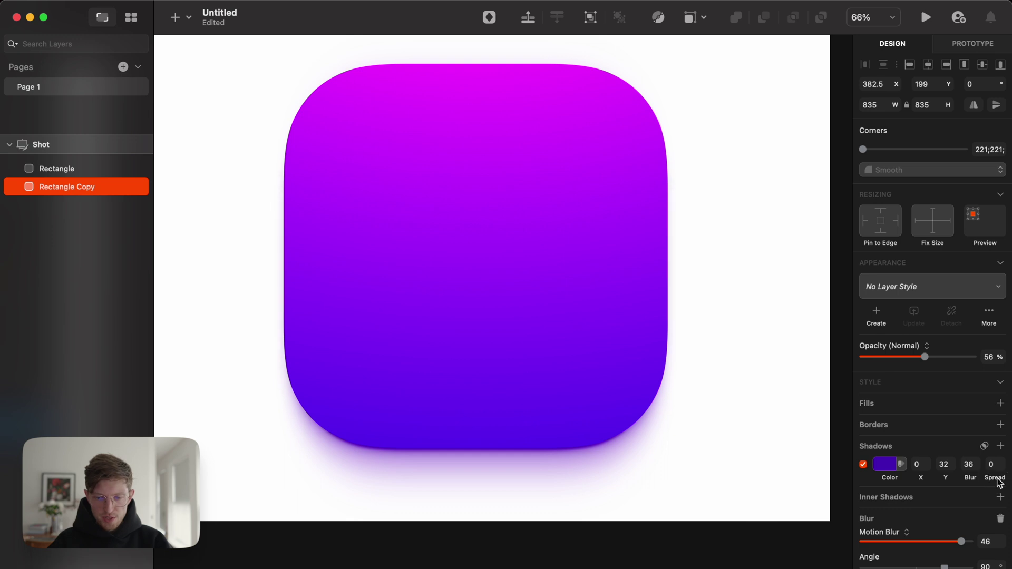
mouse_move(957, 543)
mouse_down()
mouse_move(912, 539)
mouse_move(951, 539)
mouse_up()
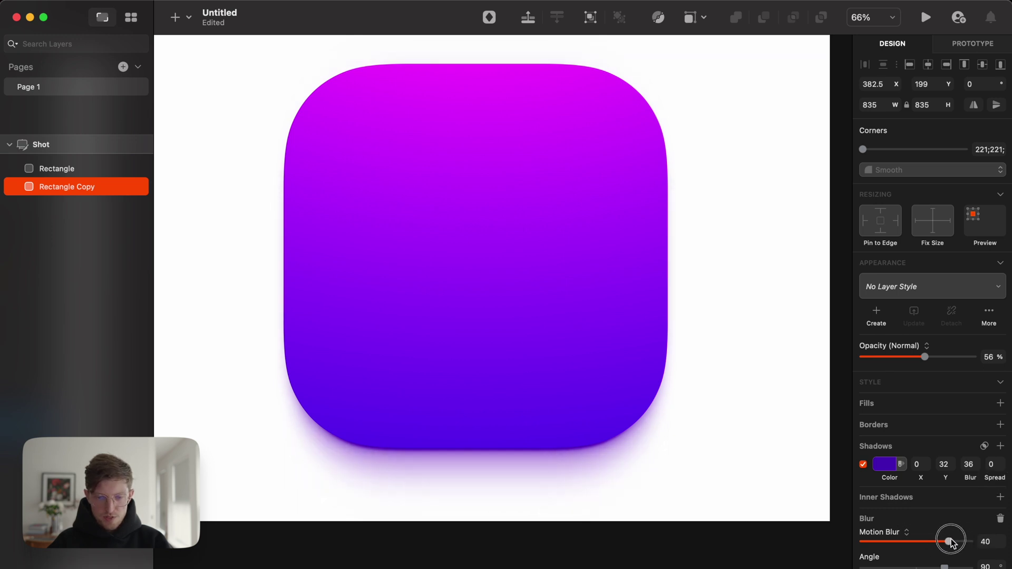
click(703, 393)
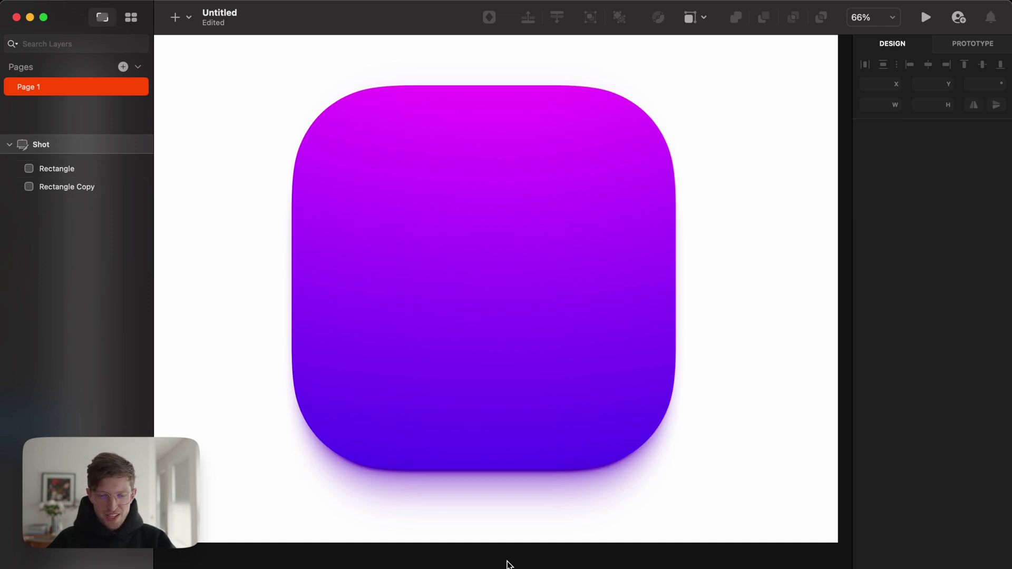
Switch to SF Symbols, narrow its window, and browse the Variable and other categories through to Gaming for a suitable icon
click(522, 568)
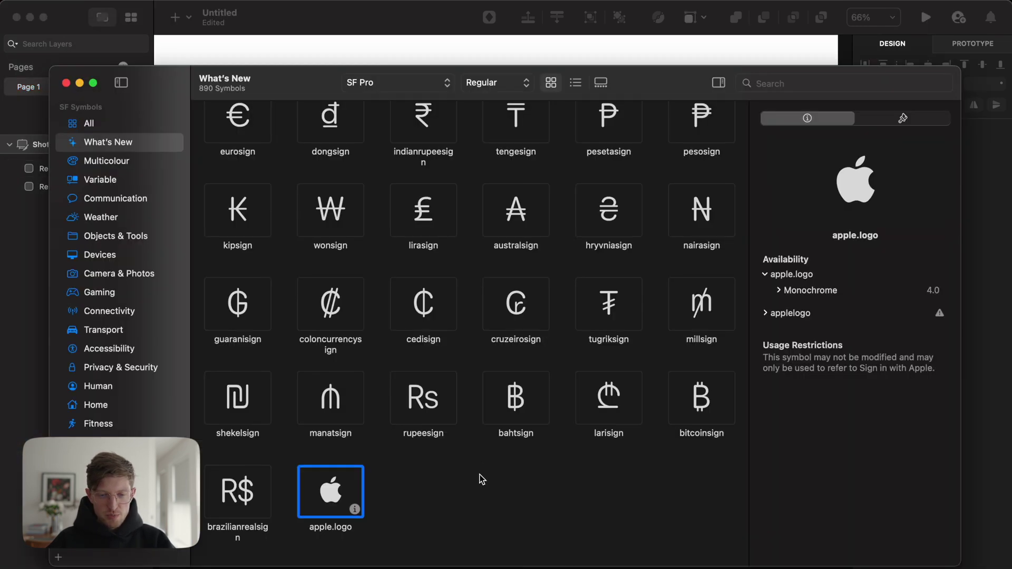
drag(960, 566, 922, 563)
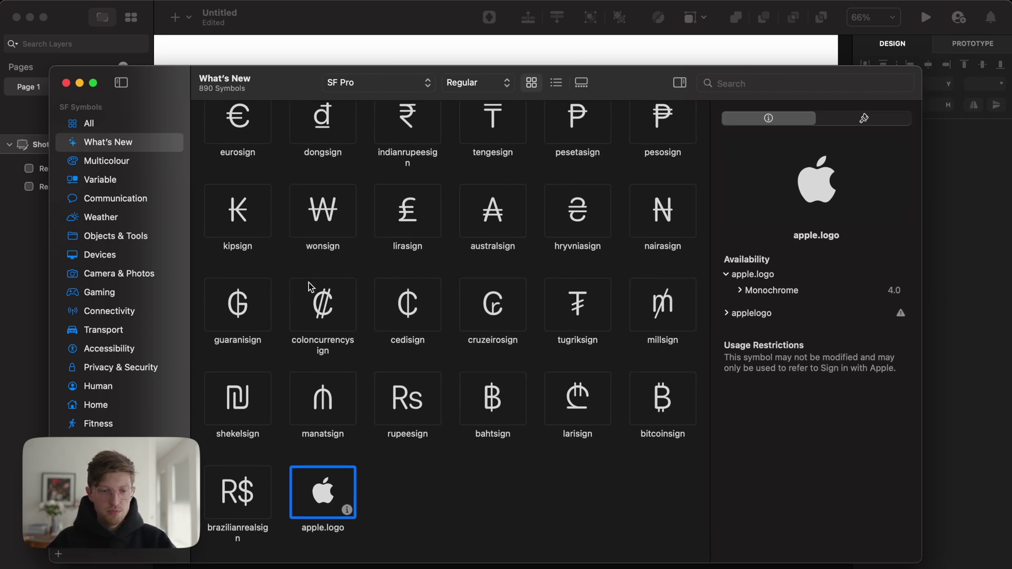
click(100, 180)
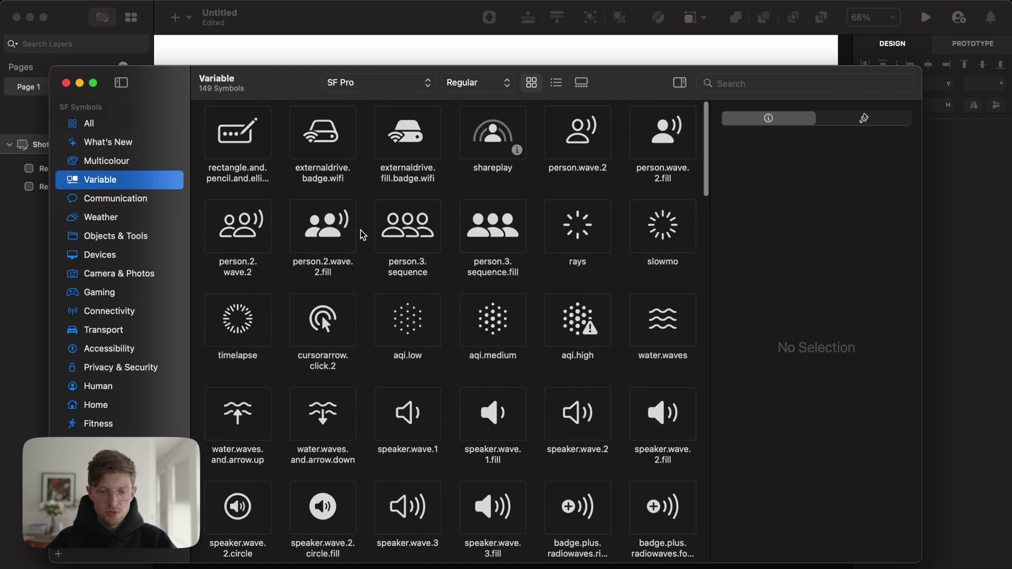
scroll(362, 234, down, 10)
scroll(363, 234, down, 15)
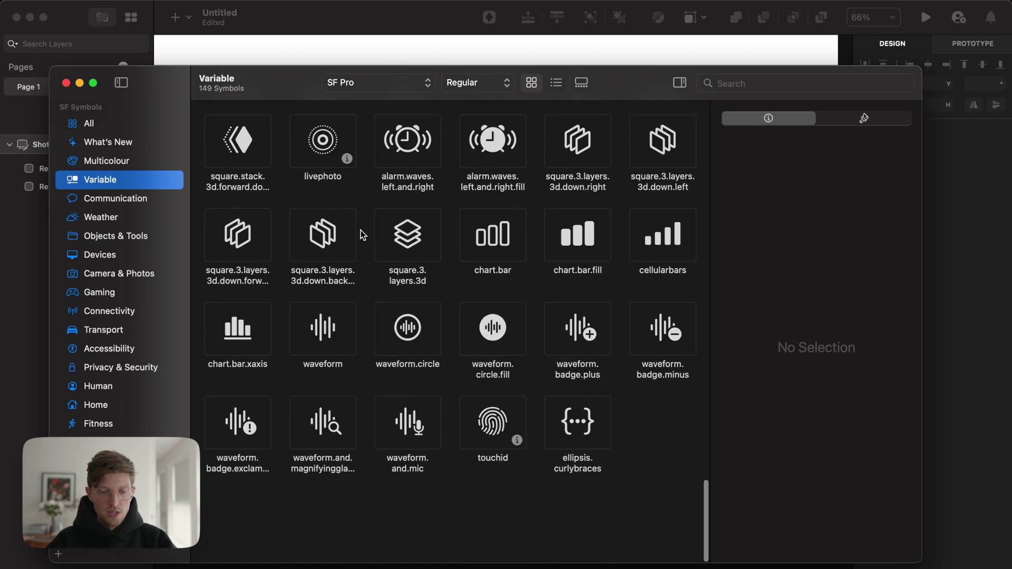
click(115, 236)
click(116, 279)
click(122, 329)
click(126, 300)
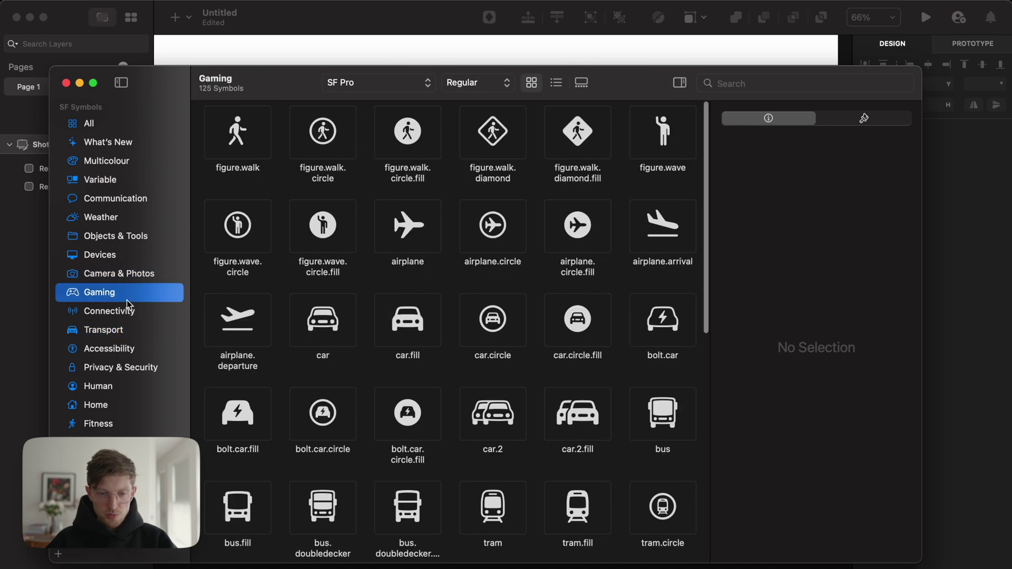
Copy a crossed-flags symbol from the Gaming category, return to Sketch, and paste it into the Shot artboard above the rounded square
click(407, 246)
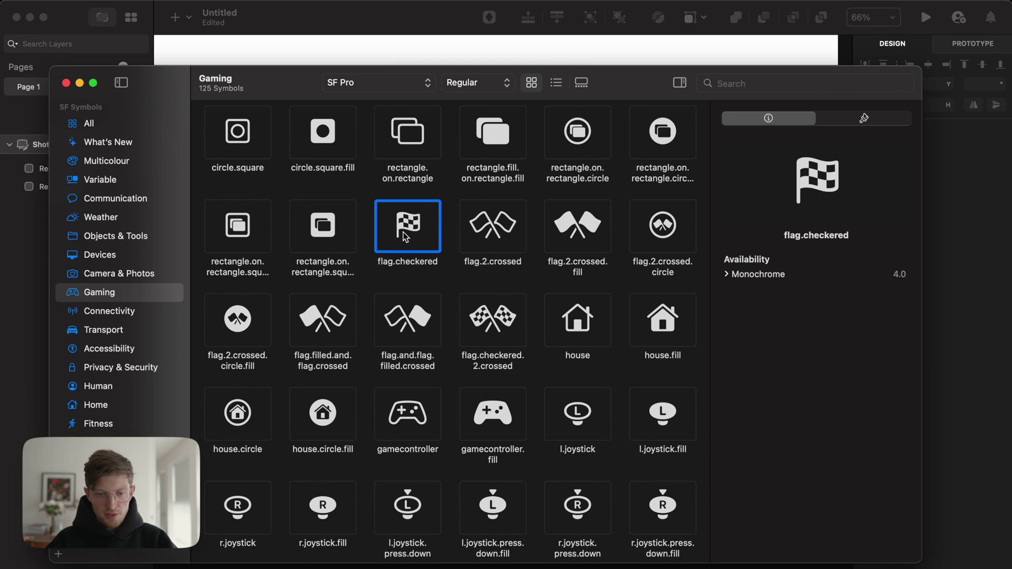
click(497, 316)
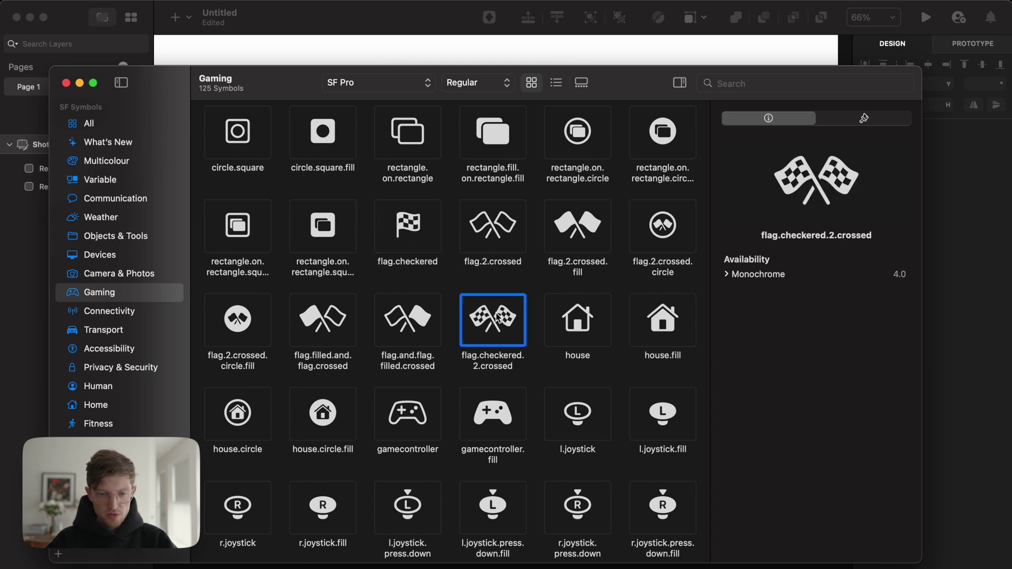
click(426, 321)
click(510, 318)
key(super+c)
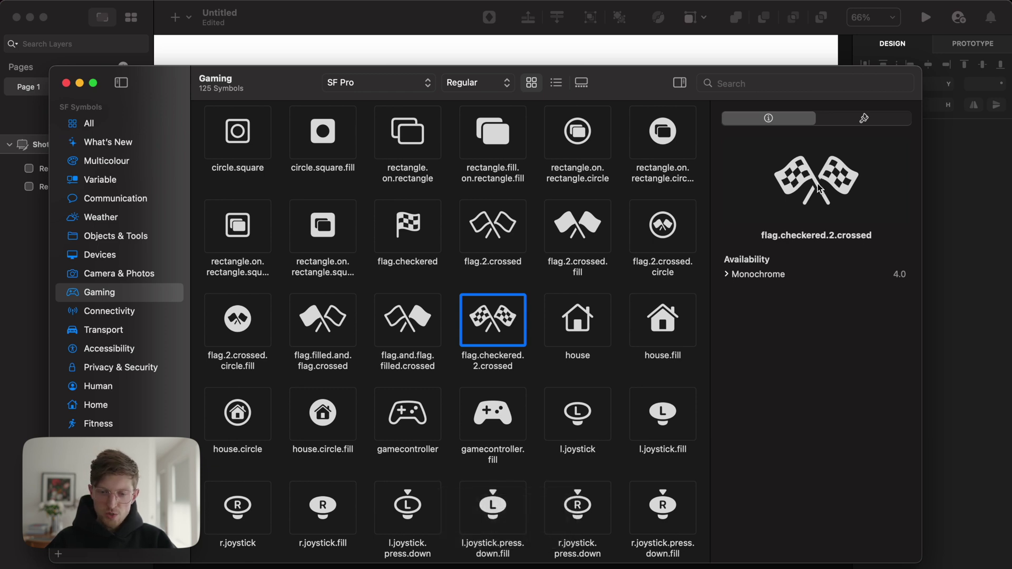
click(952, 376)
key(super)
key(super)
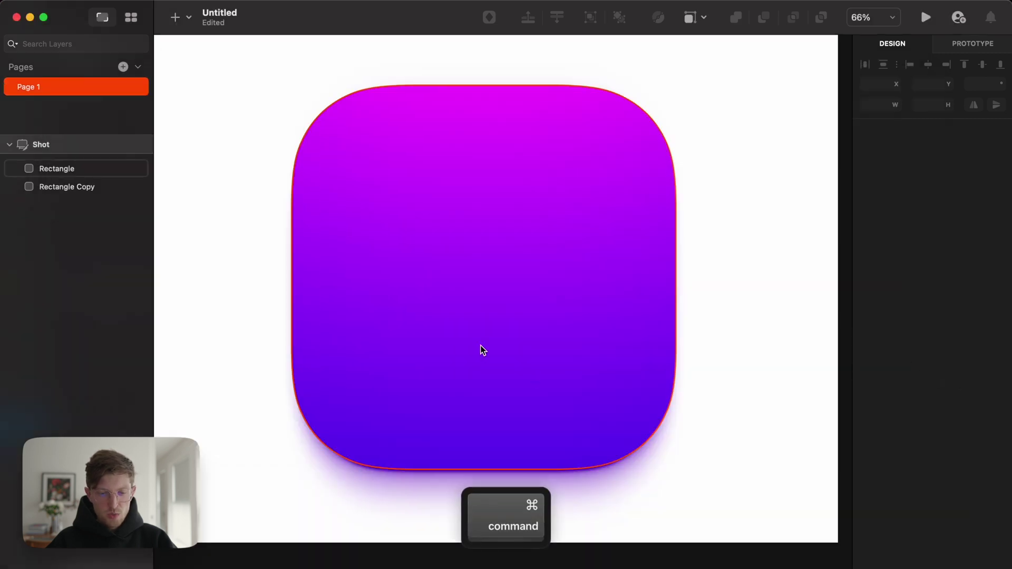
key(super+v)
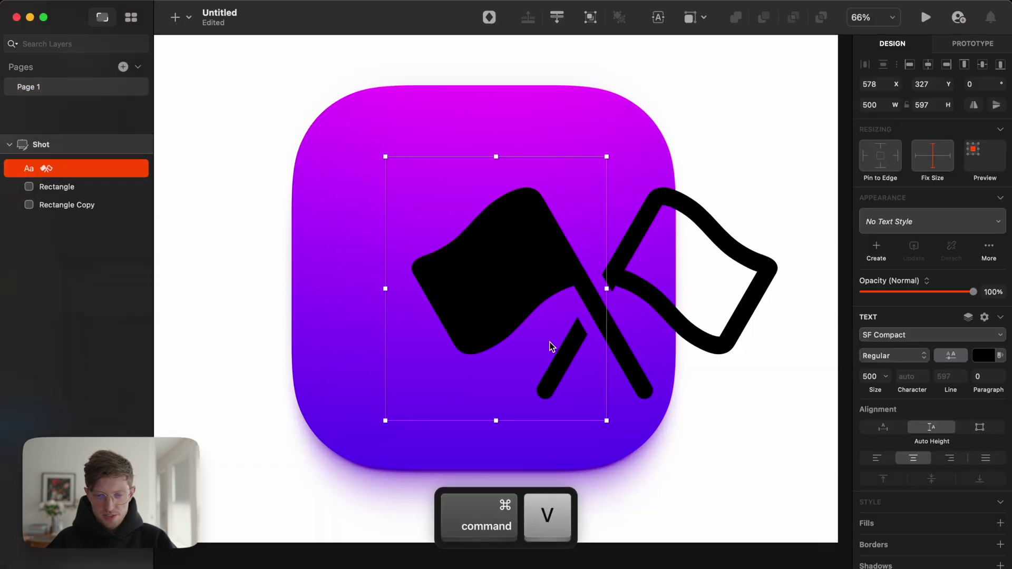
Fit the flags' text box to the rounded square at 868 × 868, with text size 439 and vertically centered text
double_click(486, 286)
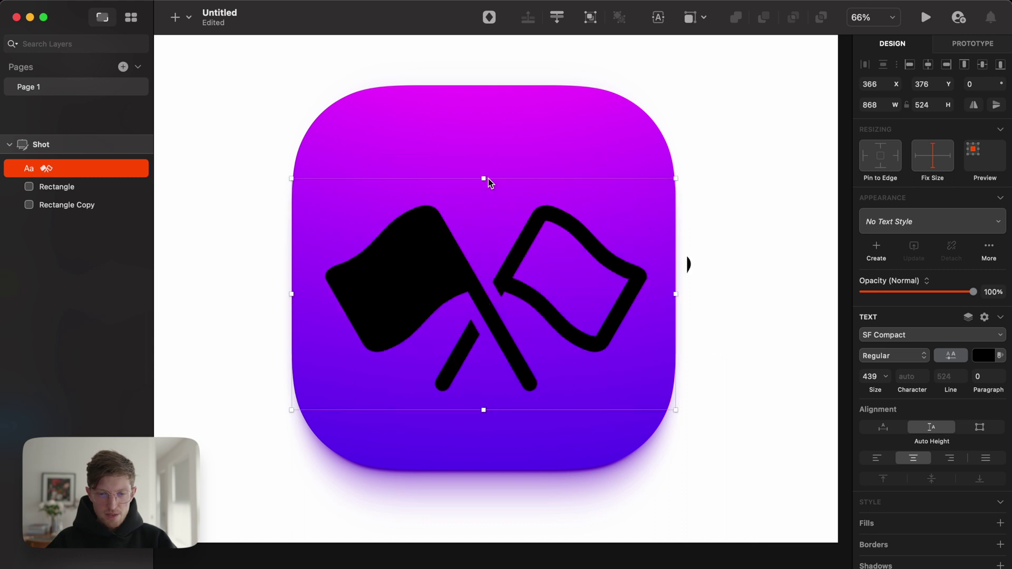
drag(484, 179, 483, 85)
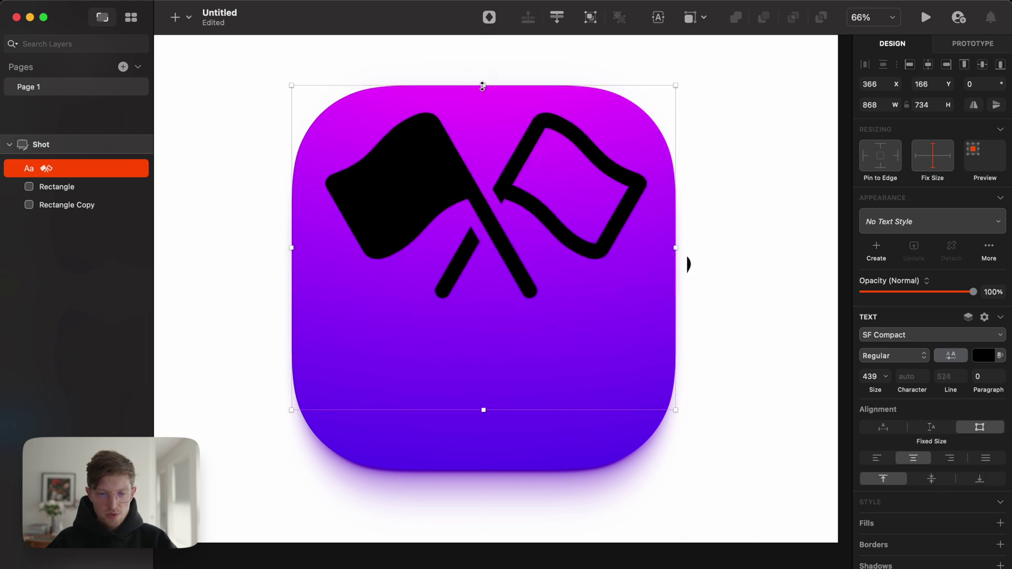
drag(484, 410, 483, 470)
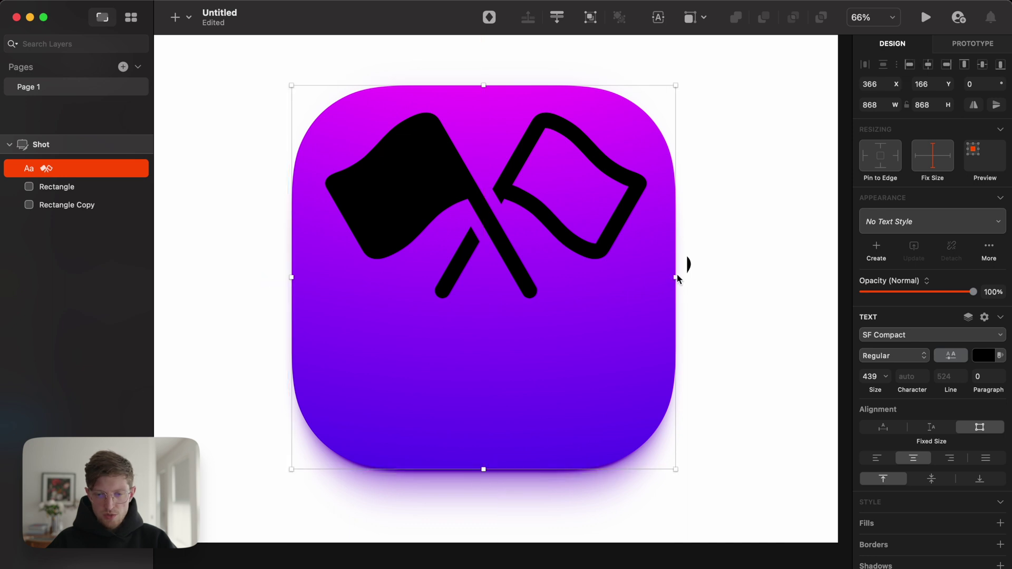
drag(676, 278, 678, 287)
click(933, 479)
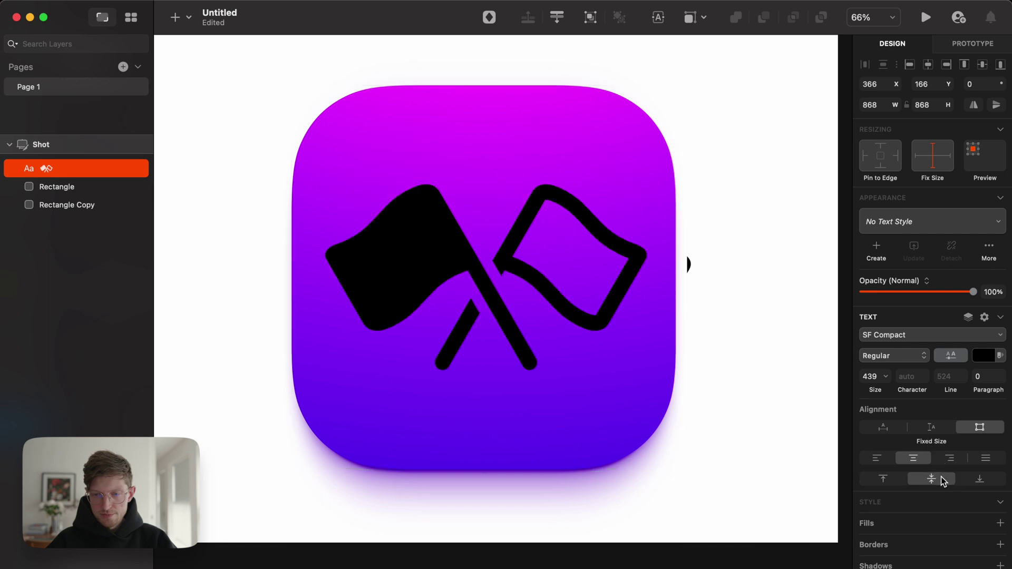
click(550, 357)
scroll(701, 266, left, 5)
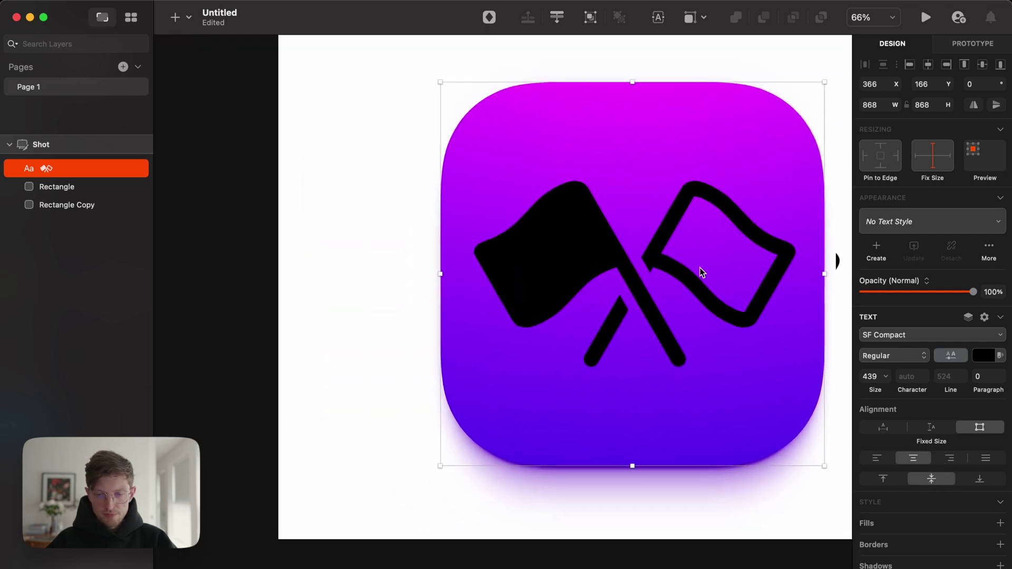
scroll(700, 267, right, 5)
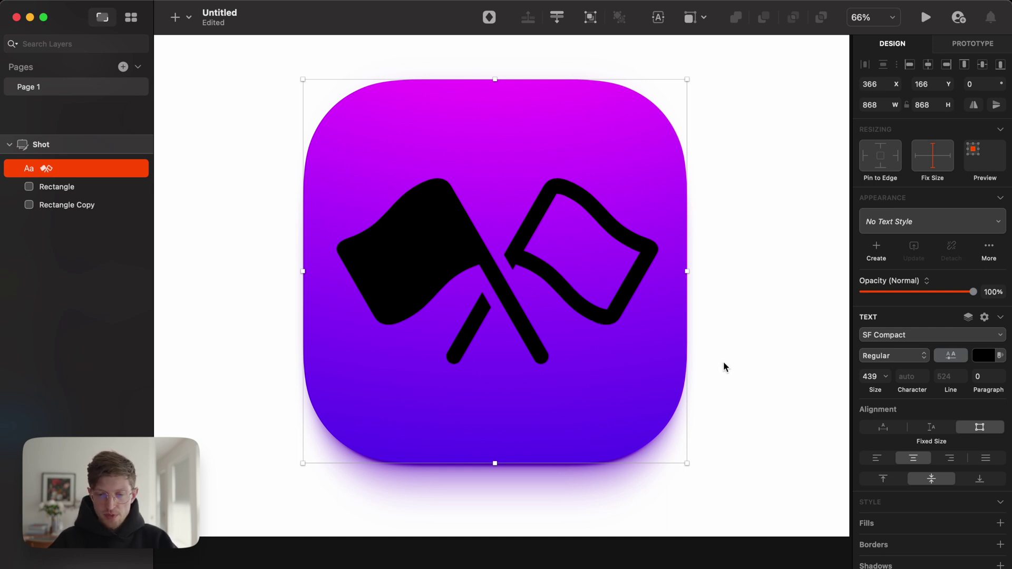
Give the flags symbol a radial gradient fill and sample purple BE2DF9 from the icon for its top stop
click(724, 363)
super+click(576, 305)
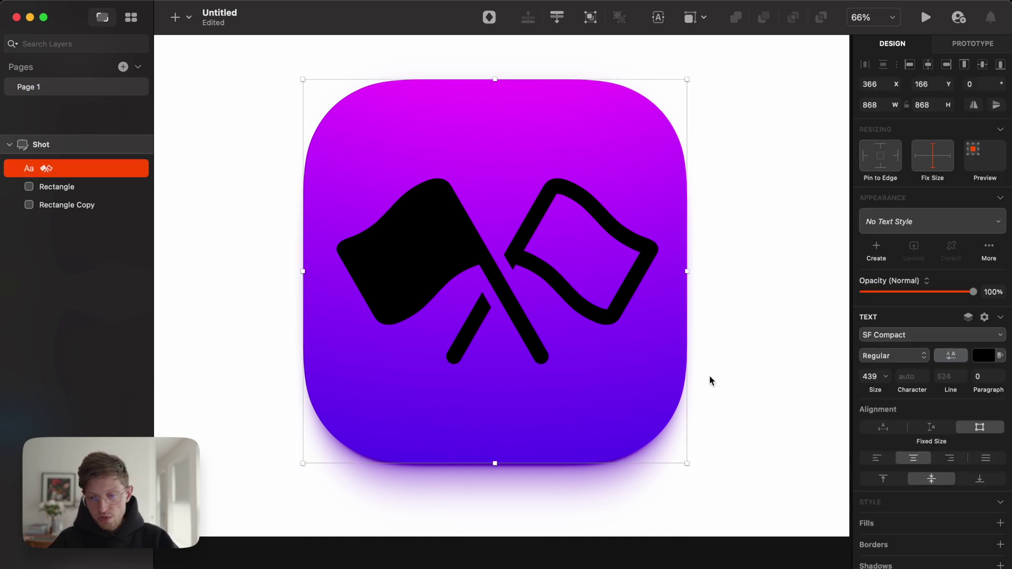
click(938, 523)
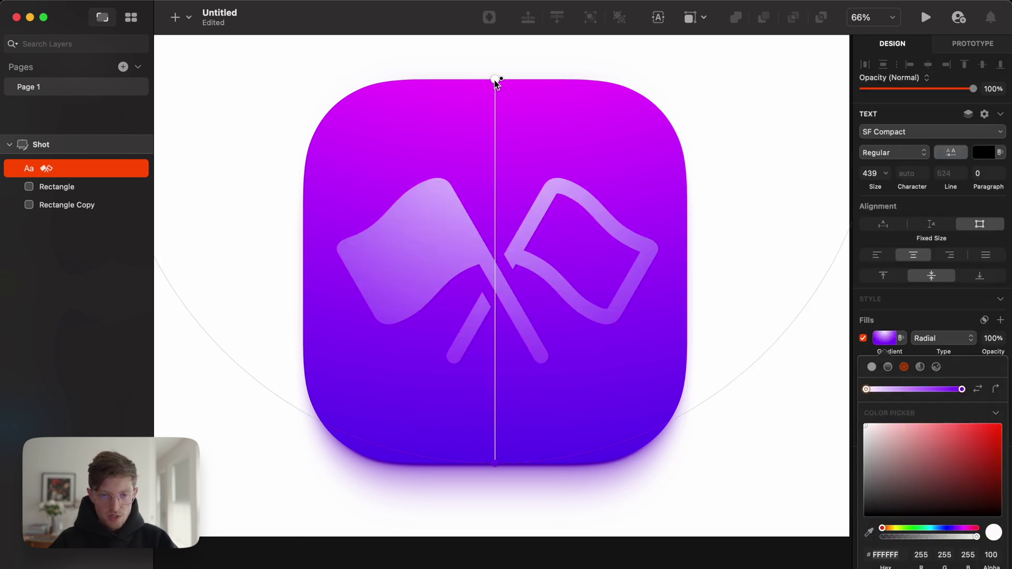
key(ctrl+c)
click(516, 194)
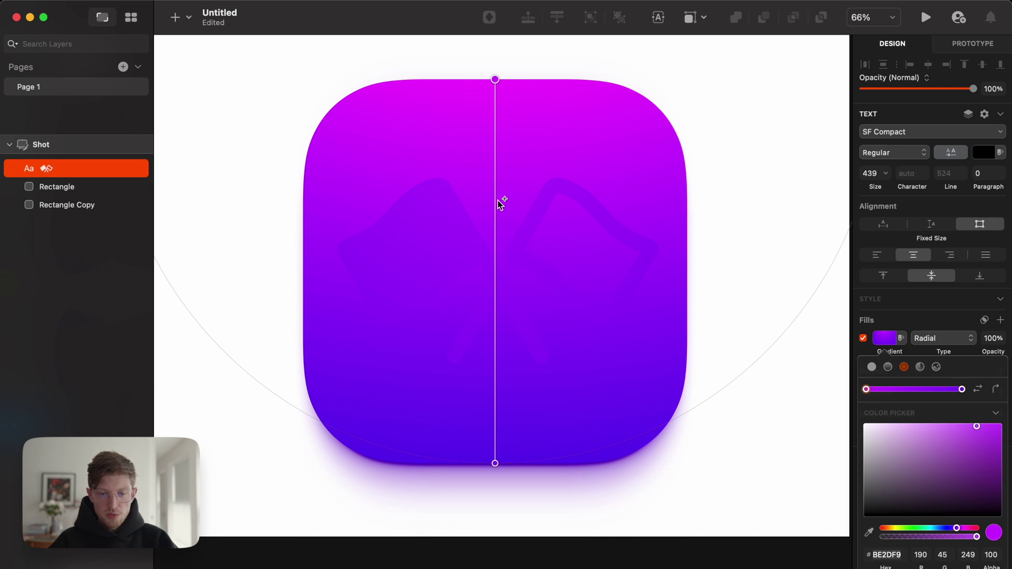
Lighten both stops of the flags' gradient to very pale lilac tints, with F9EAFF at the top stop
click(495, 464)
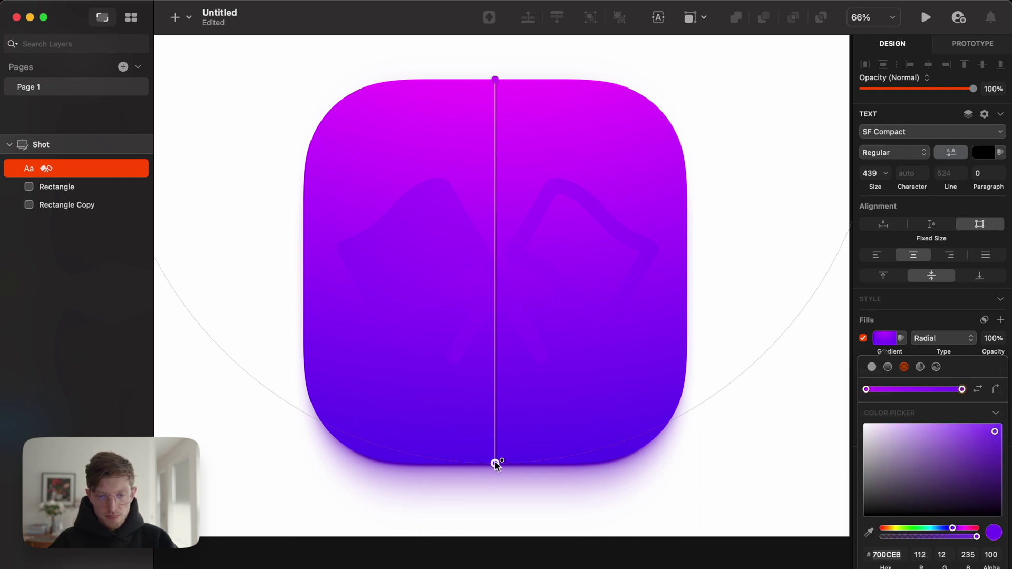
drag(958, 431, 874, 406)
click(495, 79)
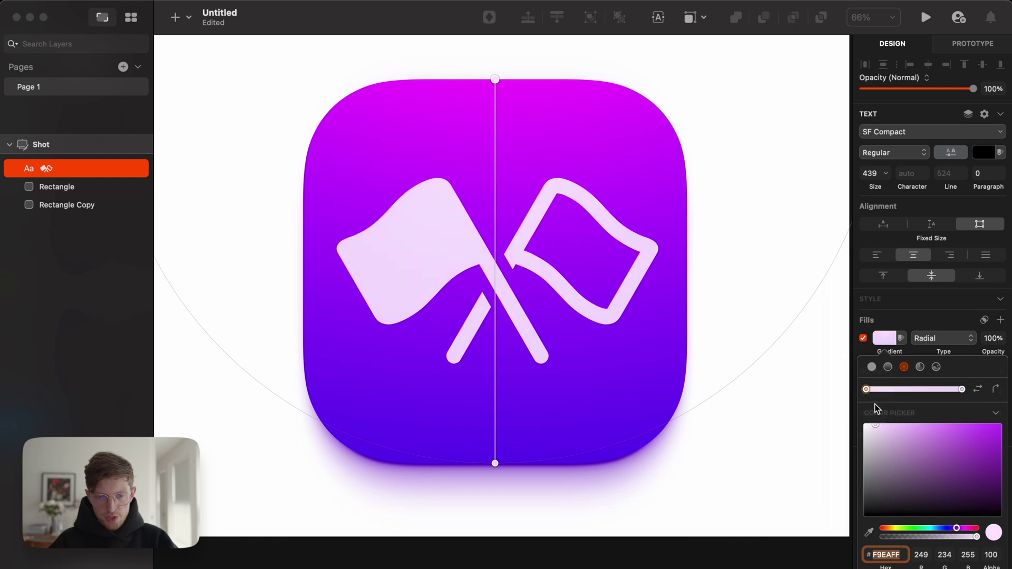
click(737, 467)
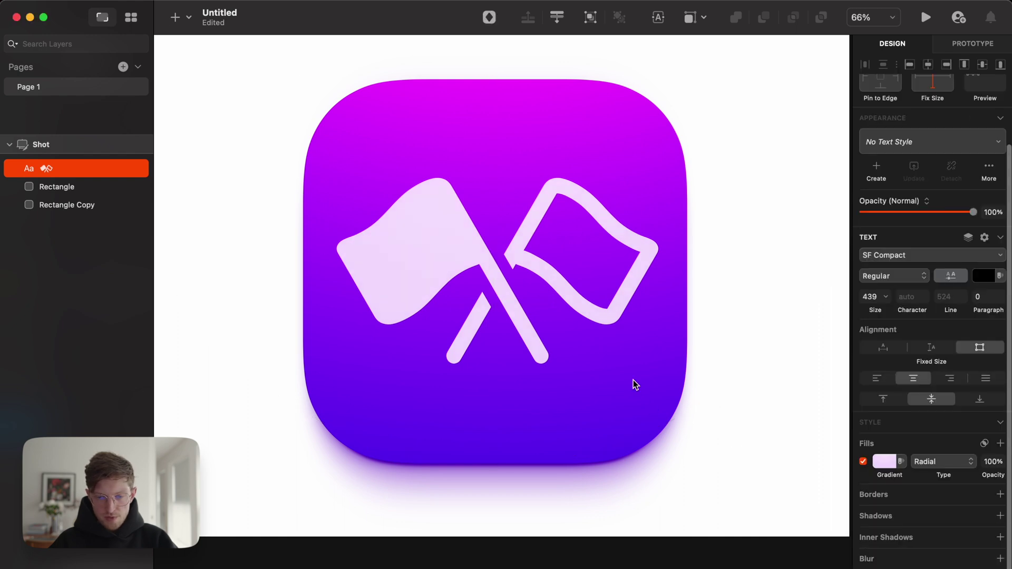
Replace the flags text layer's symbol with flag.checkered.2.crossed from SF Symbols, keeping the pale gradient fill
key(super)
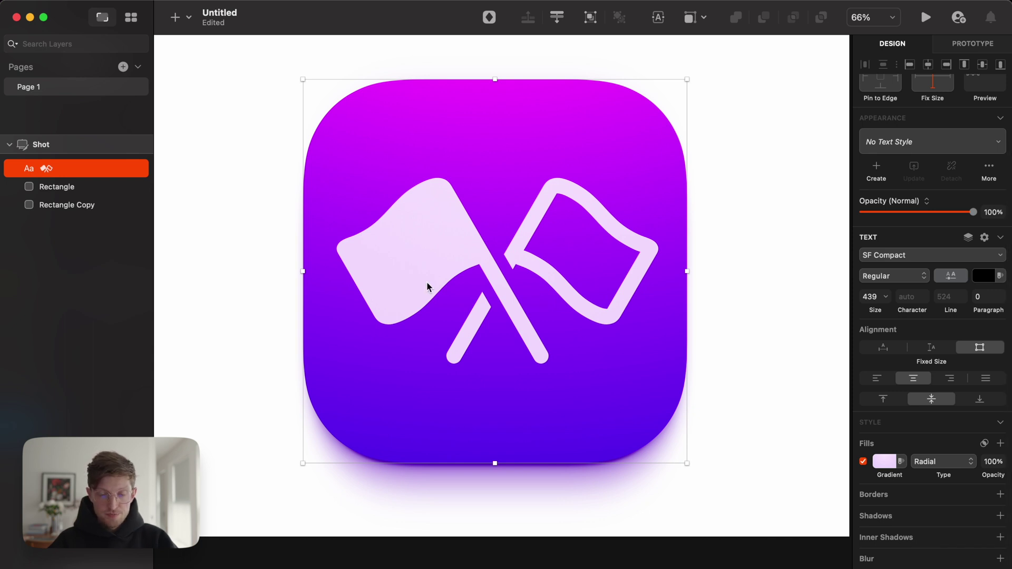
key(super+Tab)
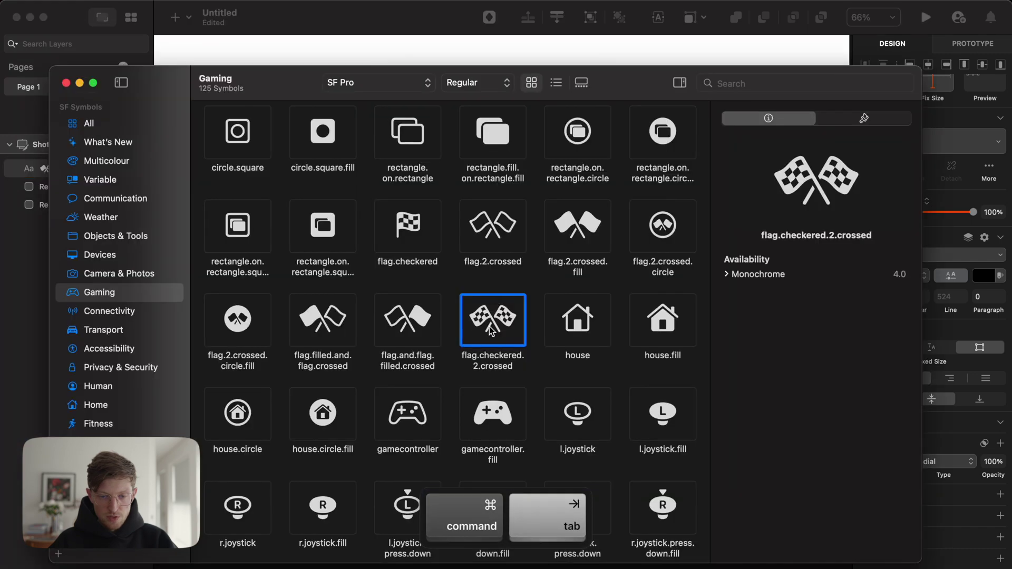
click(414, 320)
key(super+Tab)
click(571, 313)
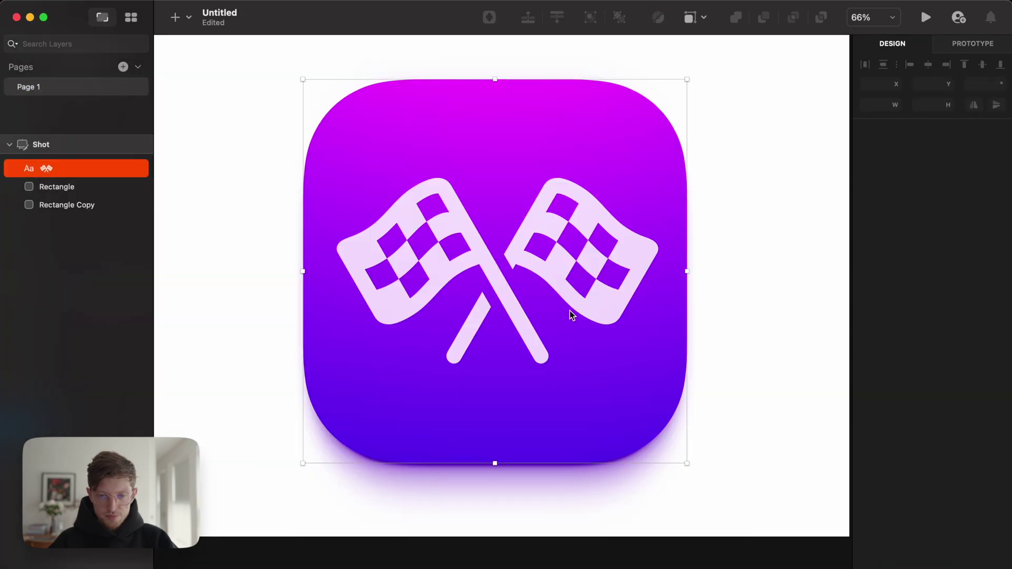
click(714, 371)
super+click(590, 327)
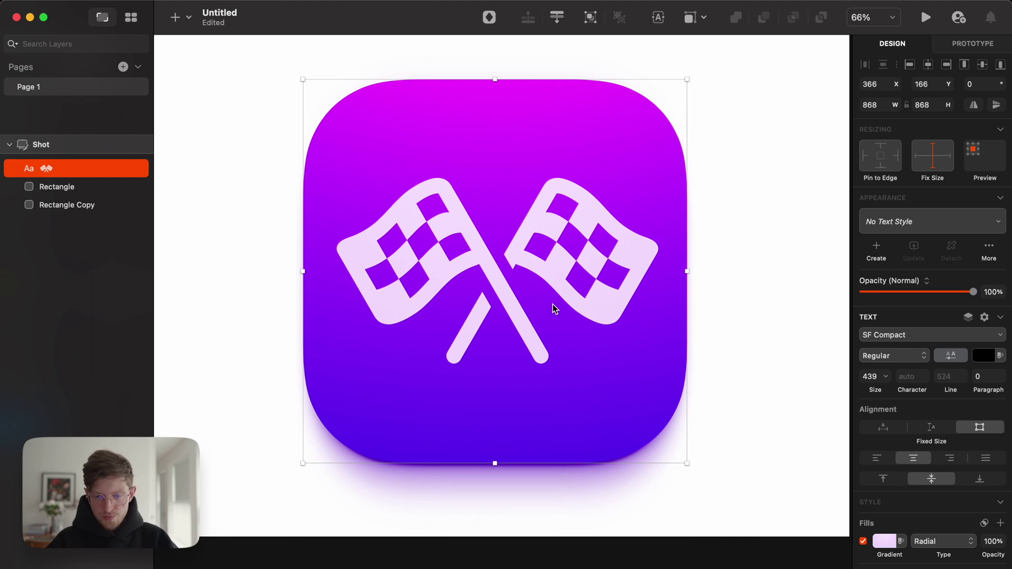
Add a shadow to the checkered-flags symbol and colour it with purple 8113EE sampled from the icon
scroll(553, 305, up, 5)
scroll(894, 475, down, 3)
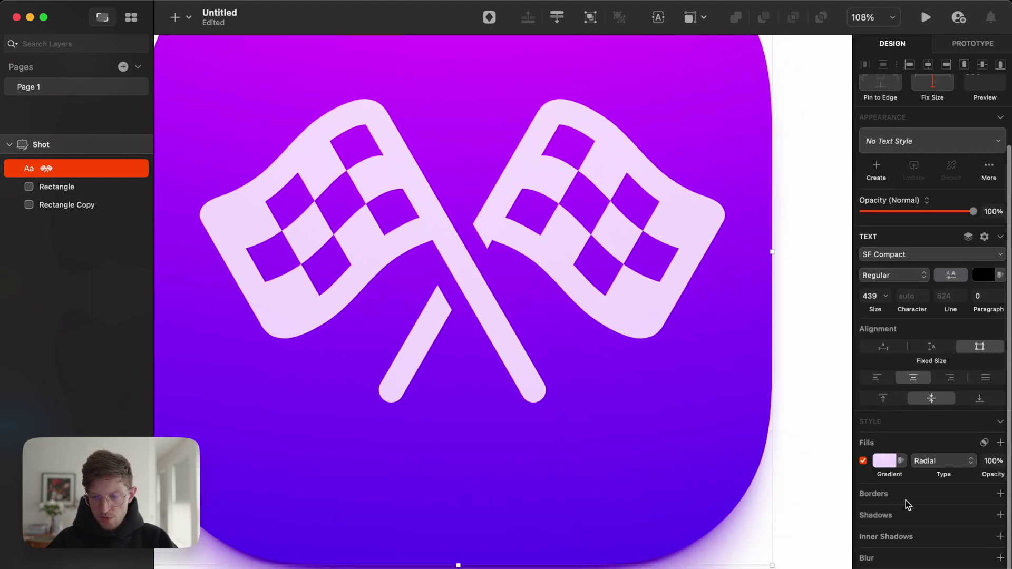
click(1001, 517)
click(886, 535)
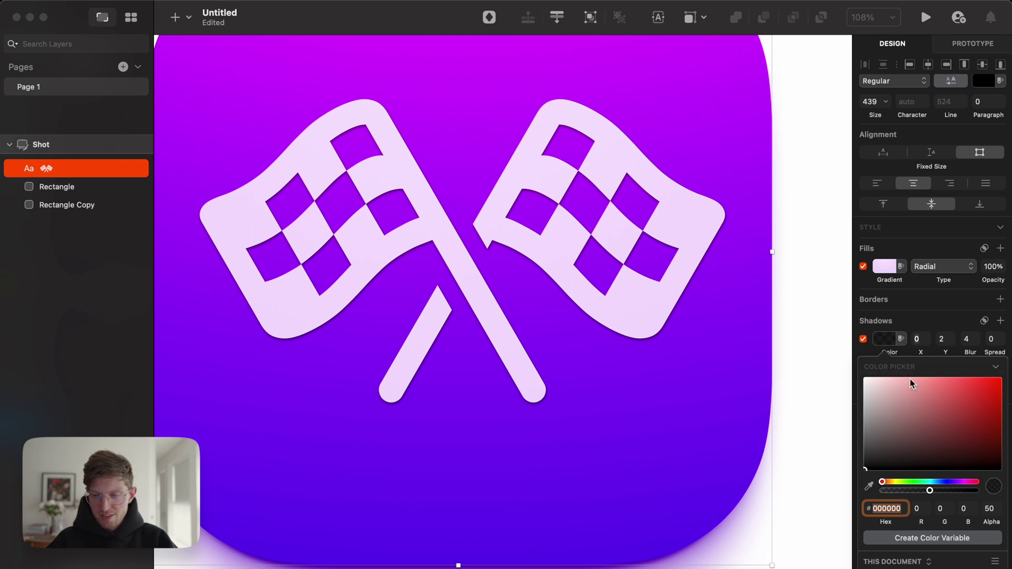
key(ctrl)
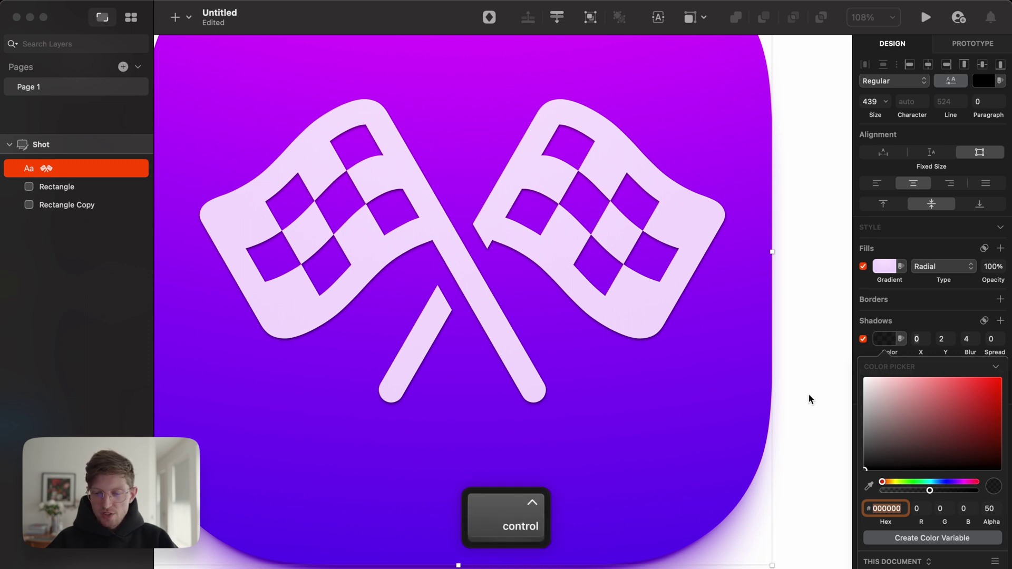
drag(929, 491, 956, 491)
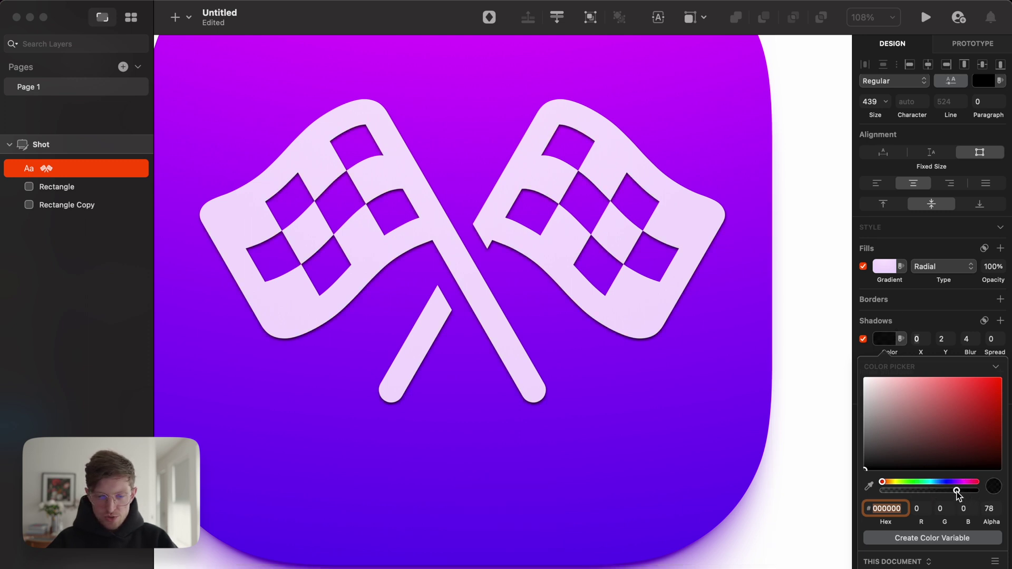
key(ctrl+c)
click(584, 367)
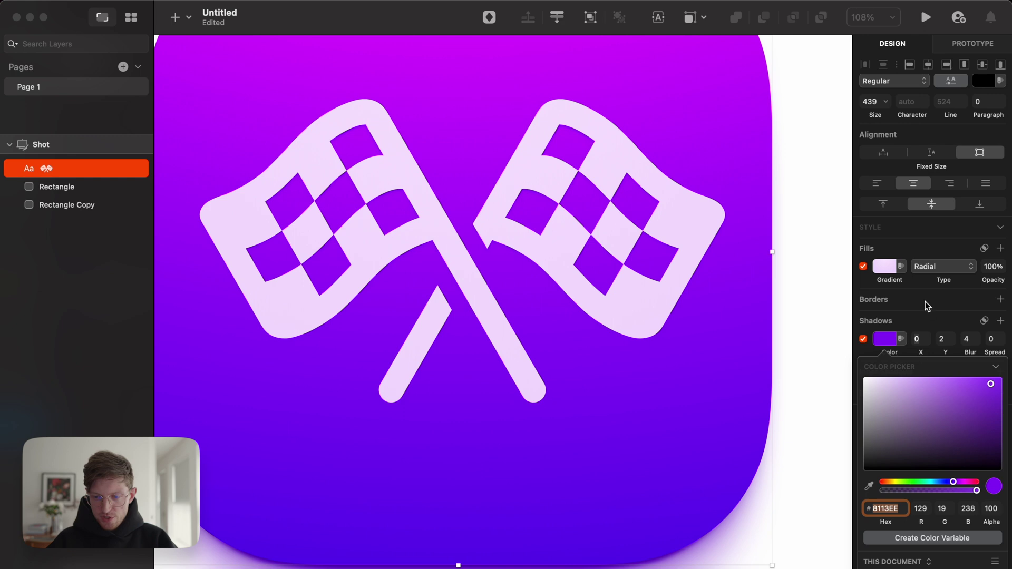
Offset the flags' shadow to Y 52 and recolour it neutral grey 8B8B8B
drag(943, 353, 978, 356)
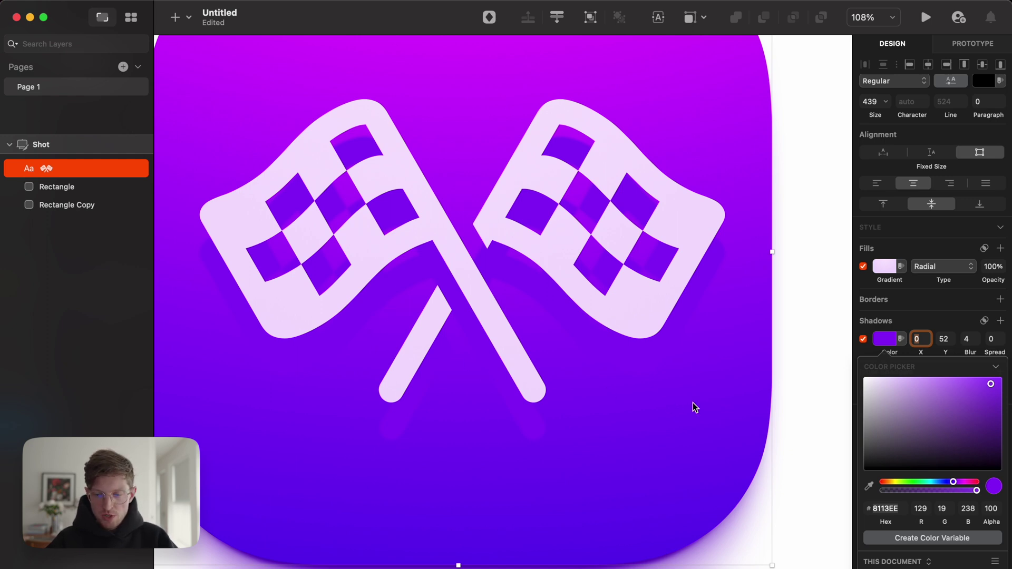
text(8A8A8A)
key(Return)
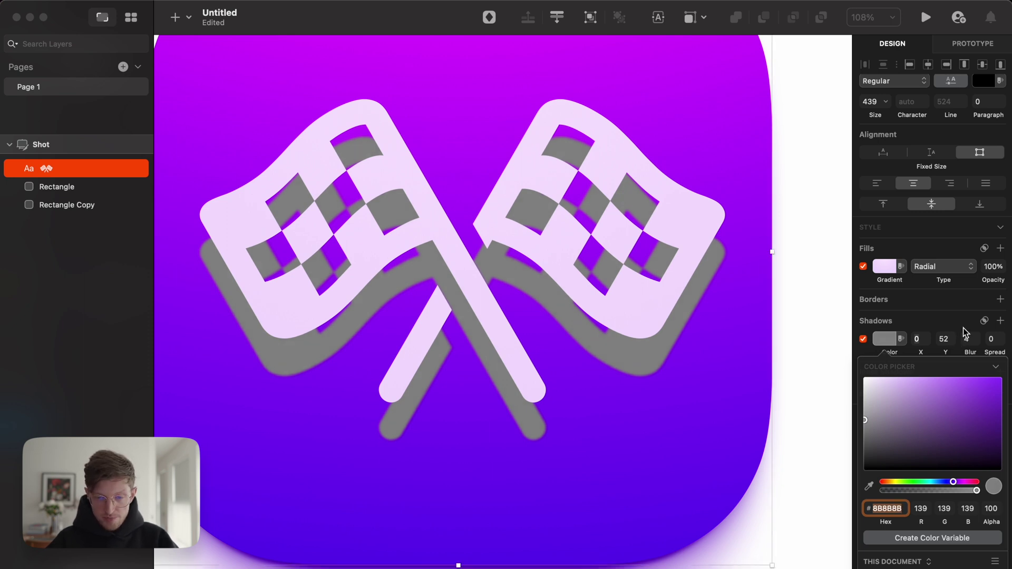
Try Soft Light blending on the flags' shadow with near-black 111111
click(984, 321)
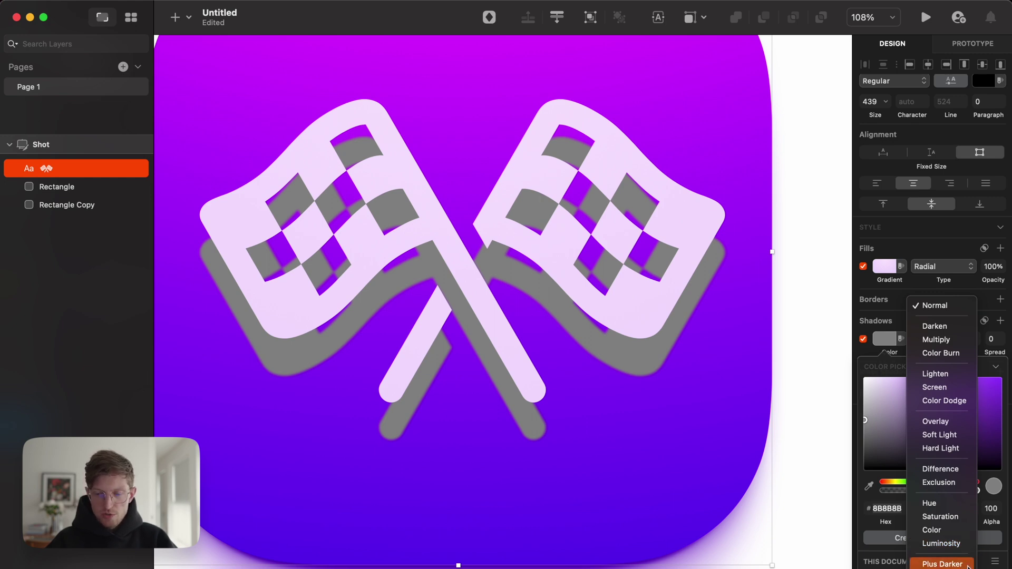
click(959, 435)
drag(879, 420, 825, 473)
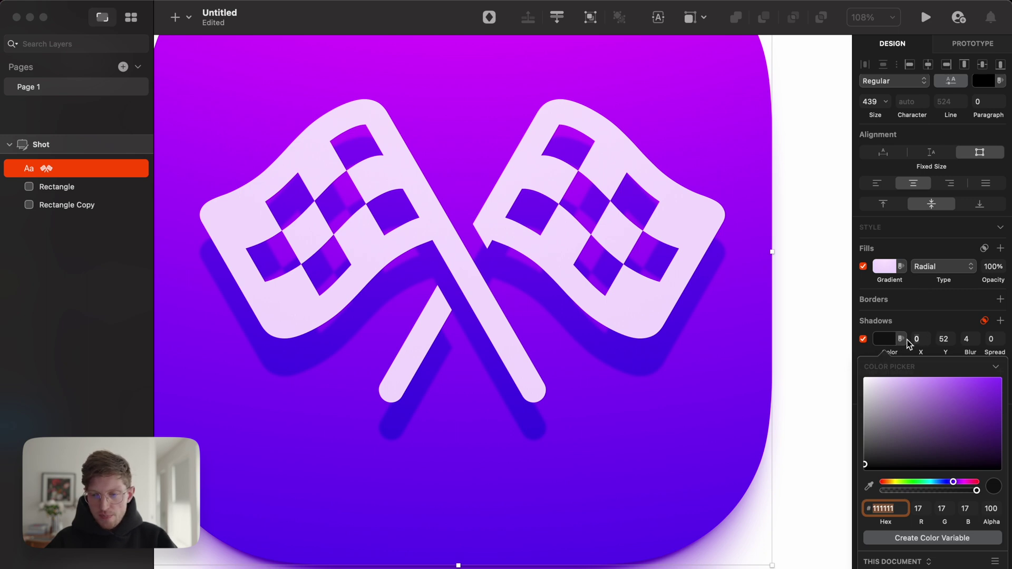
Switch the flags' shadow to Plus Darker blending, with light grey E2E2E2 and a Y offset of 5
click(985, 321)
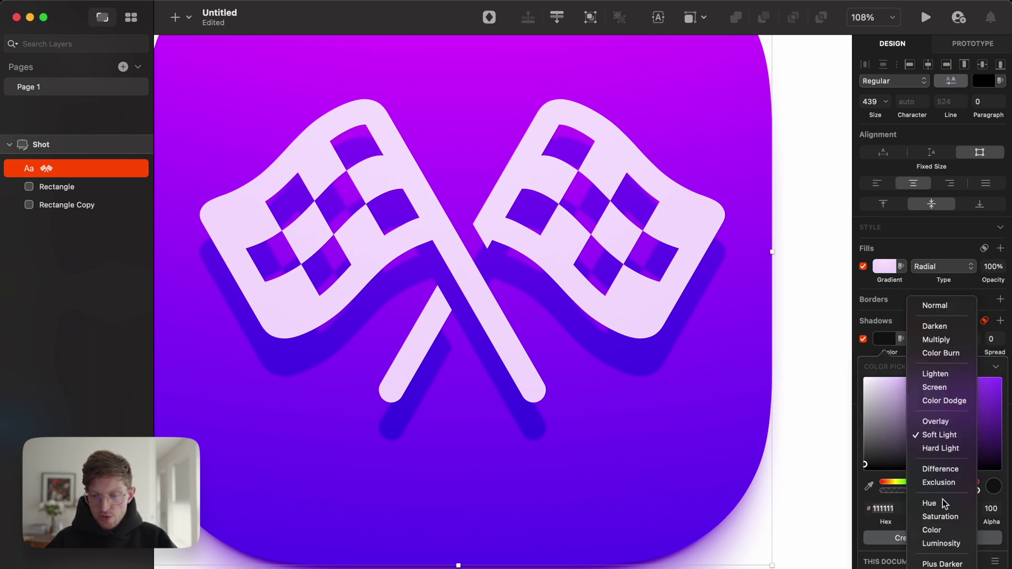
click(960, 564)
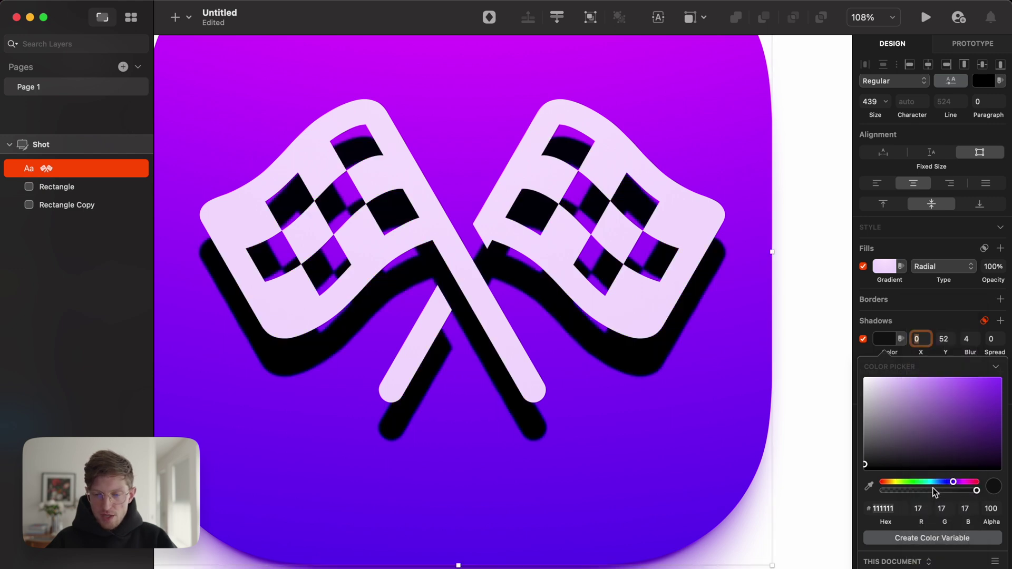
drag(870, 451, 801, 393)
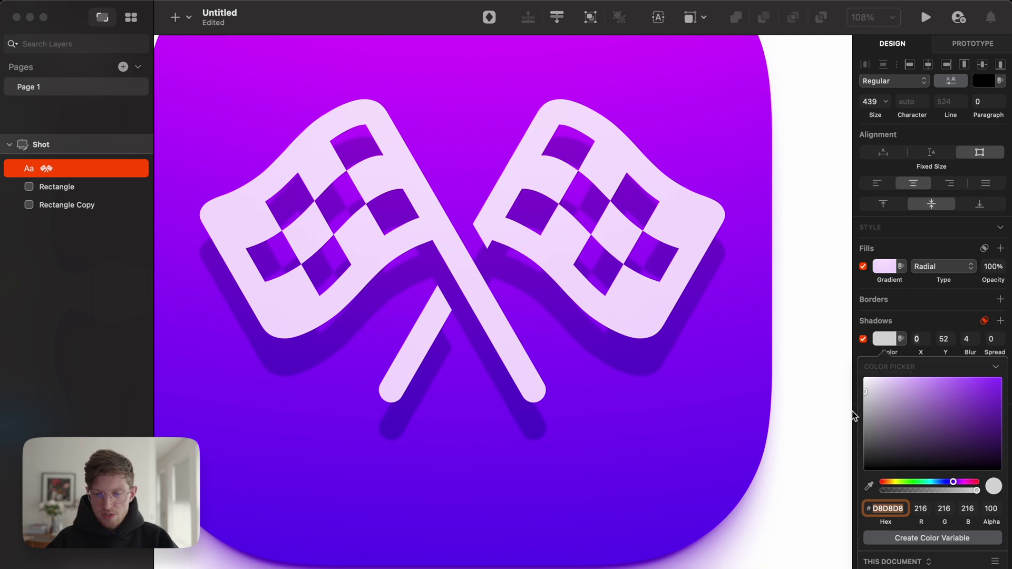
drag(868, 395, 865, 393)
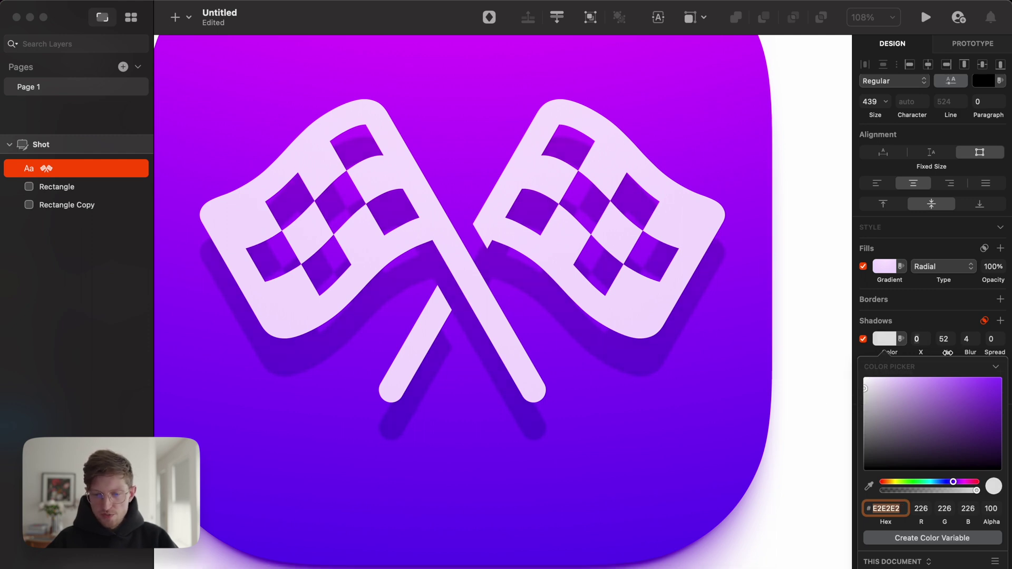
drag(945, 353, 921, 345)
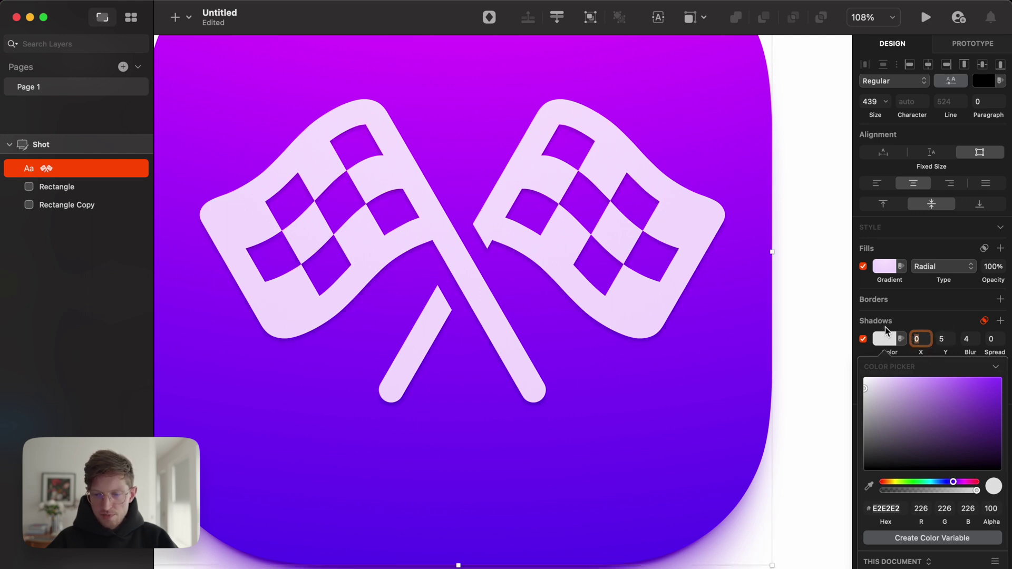
Duplicate the flags' shadow and give the copy a Y offset of 29 and a blur of 42
right_click(870, 350)
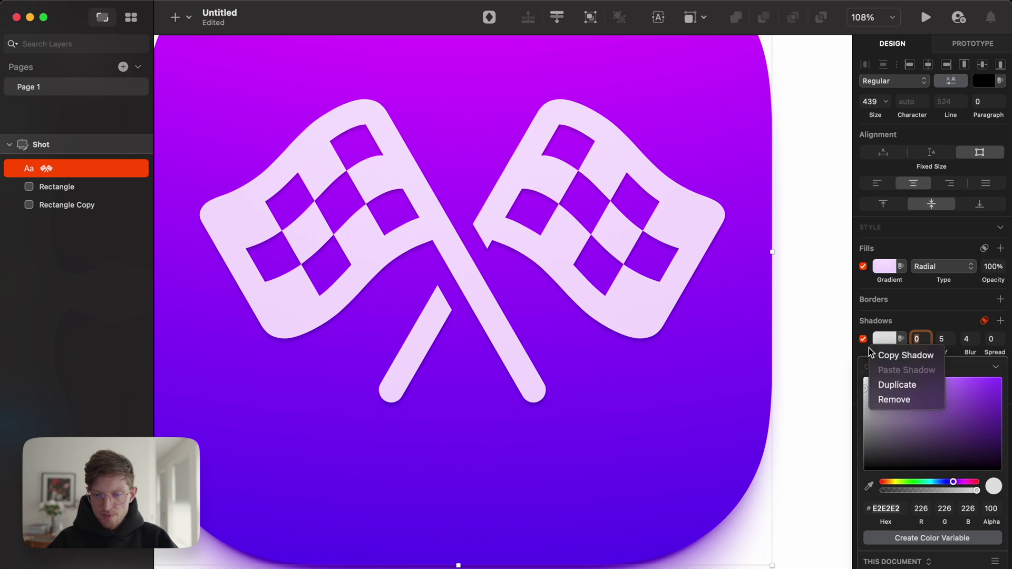
click(877, 385)
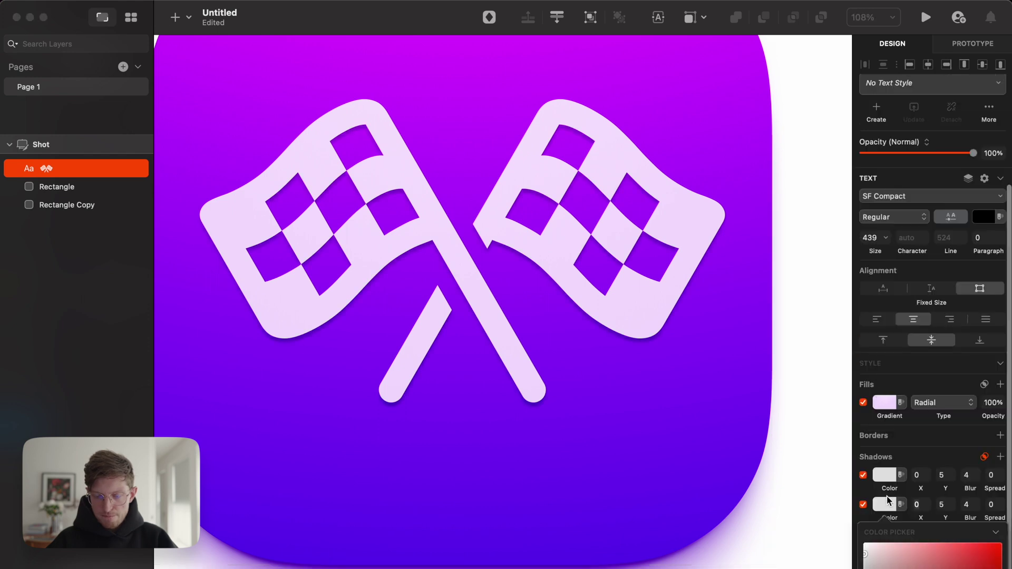
scroll(887, 495, down, 5)
drag(946, 353, 997, 353)
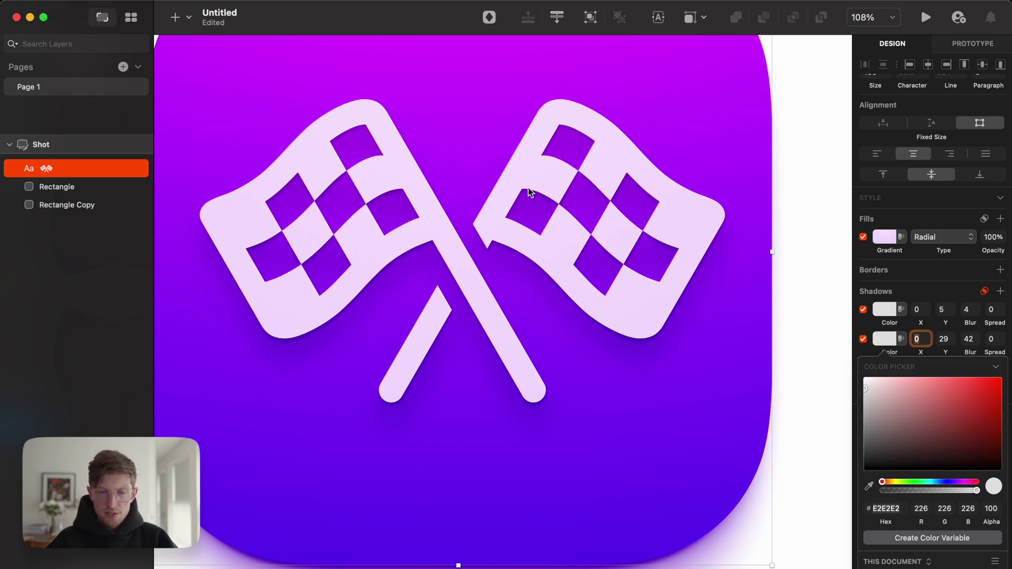
scroll(539, 110, up, 3)
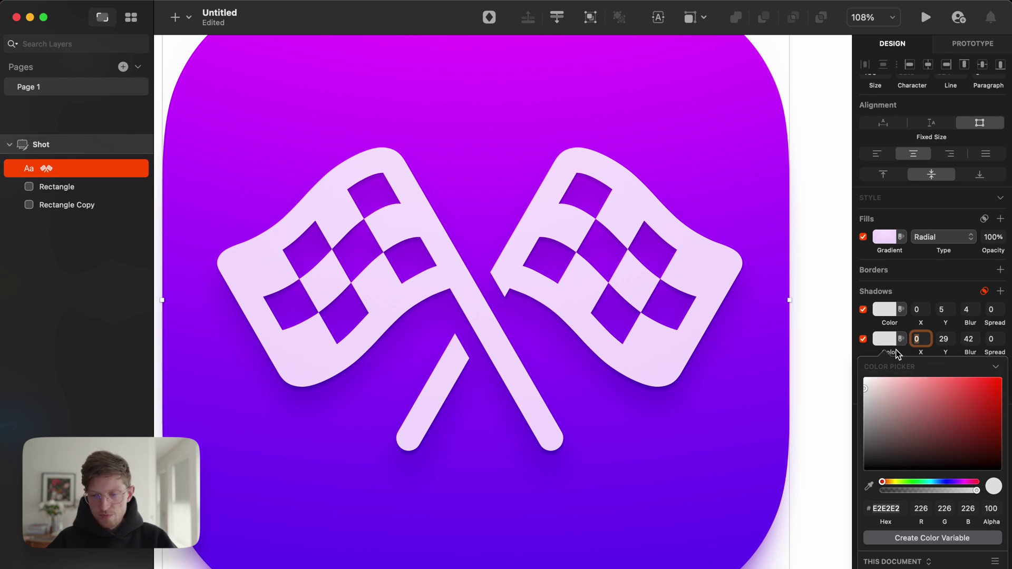
Add a third shadow to the flags and give it a lightening blend mode
click(1000, 291)
click(1000, 457)
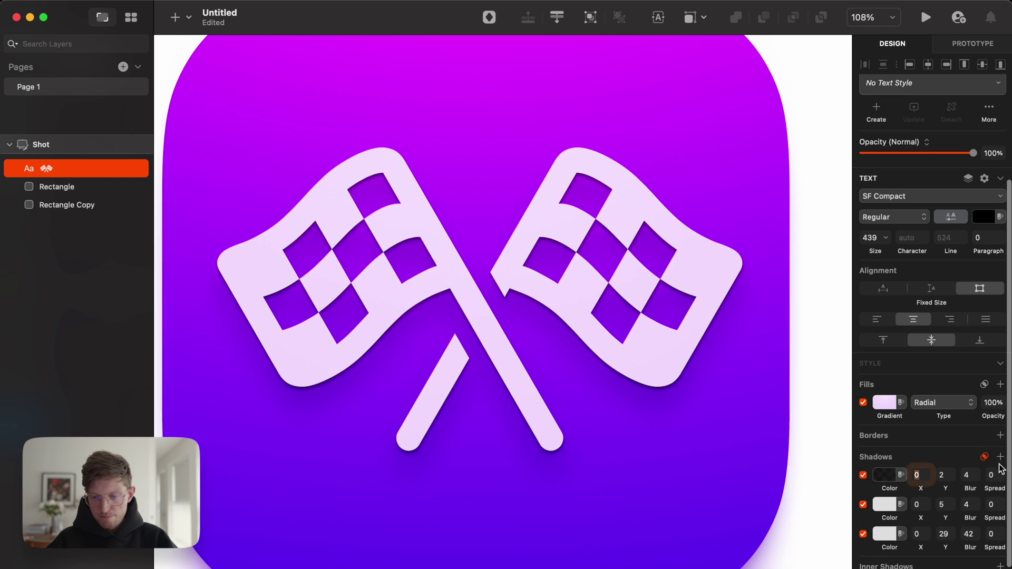
click(883, 479)
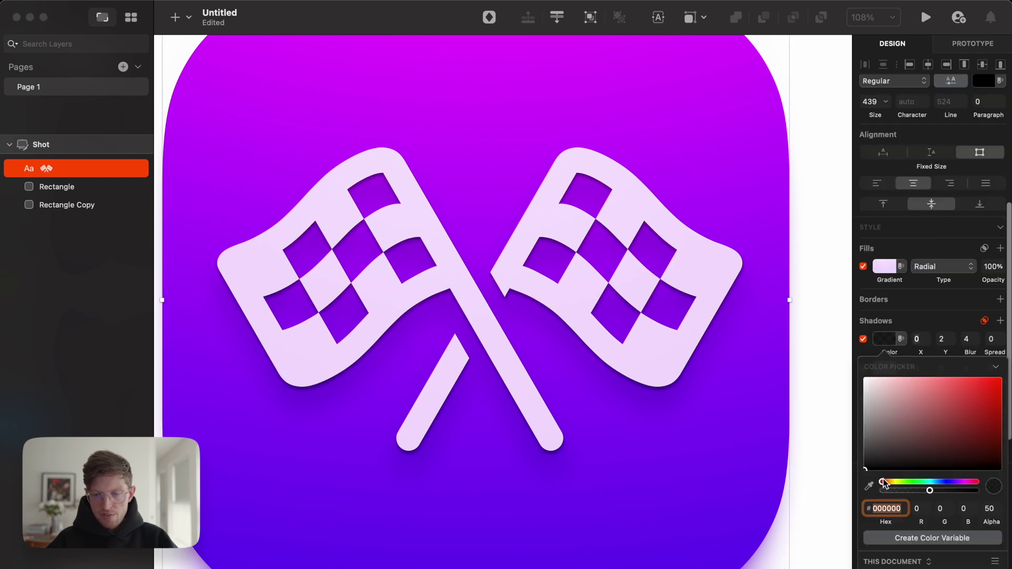
click(984, 320)
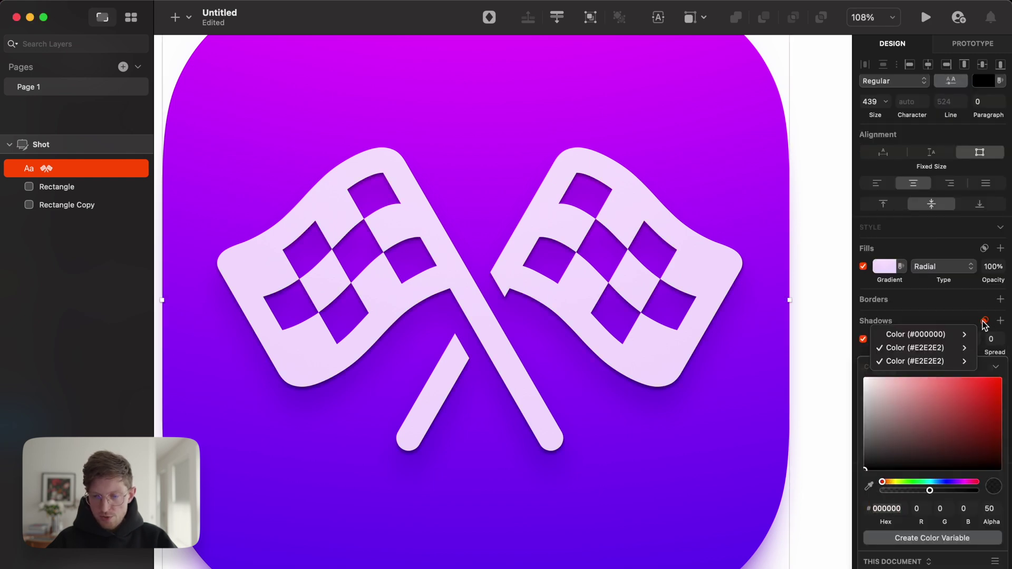
mouse_move(963, 335)
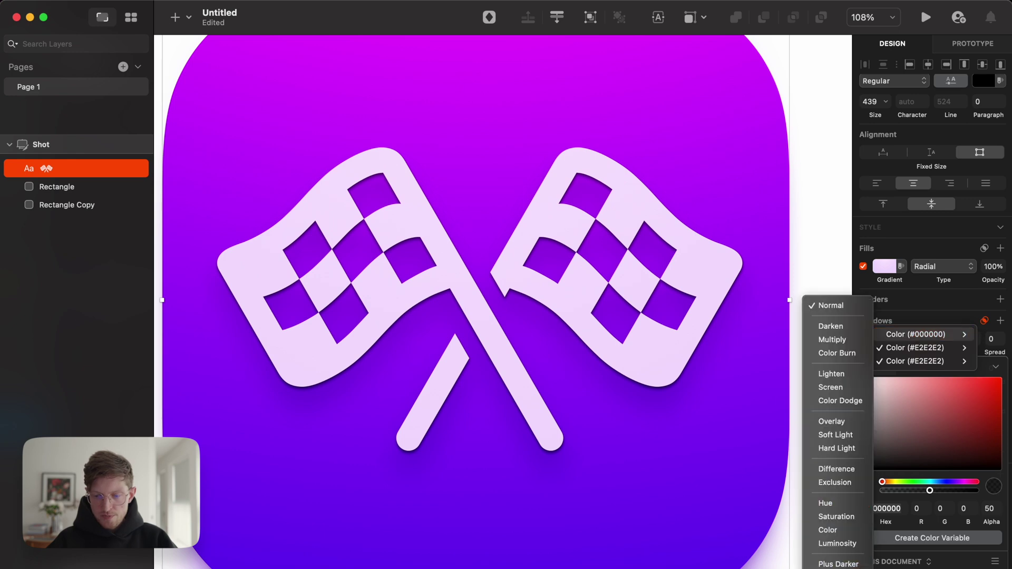
key(Escape)
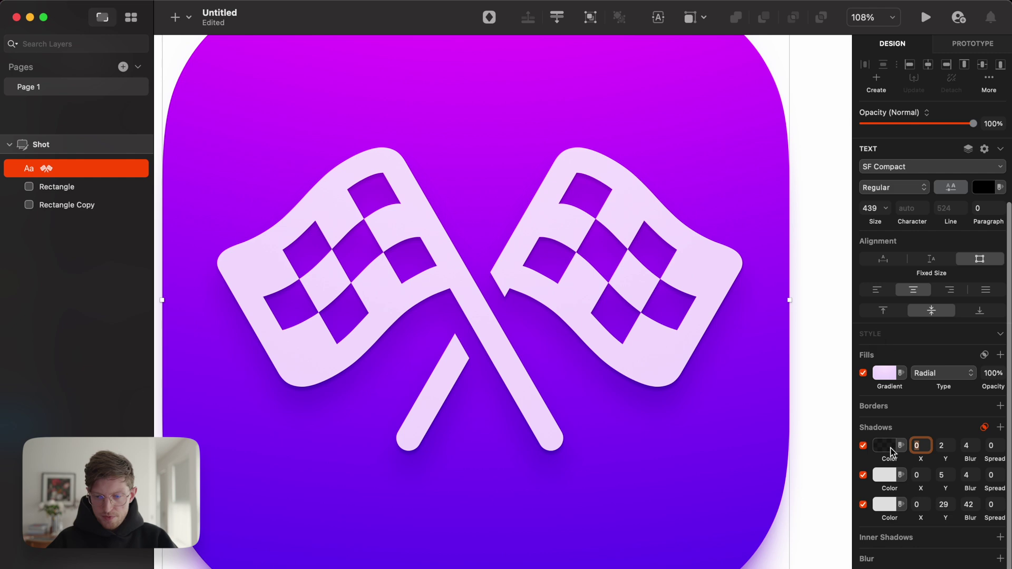
Turn the new shadow into an upper glow with colour 3A3A3A, Y -24, blur 34 and spread 5
click(890, 448)
drag(888, 452, 845, 401)
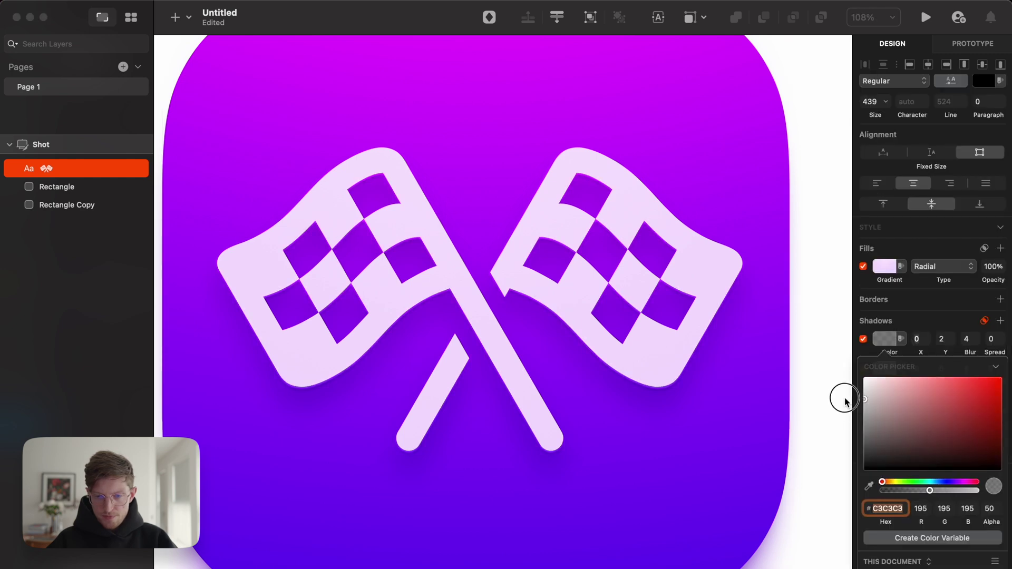
mouse_move(947, 353)
mouse_down()
mouse_move(915, 344)
mouse_move(932, 355)
mouse_up()
drag(881, 402, 838, 454)
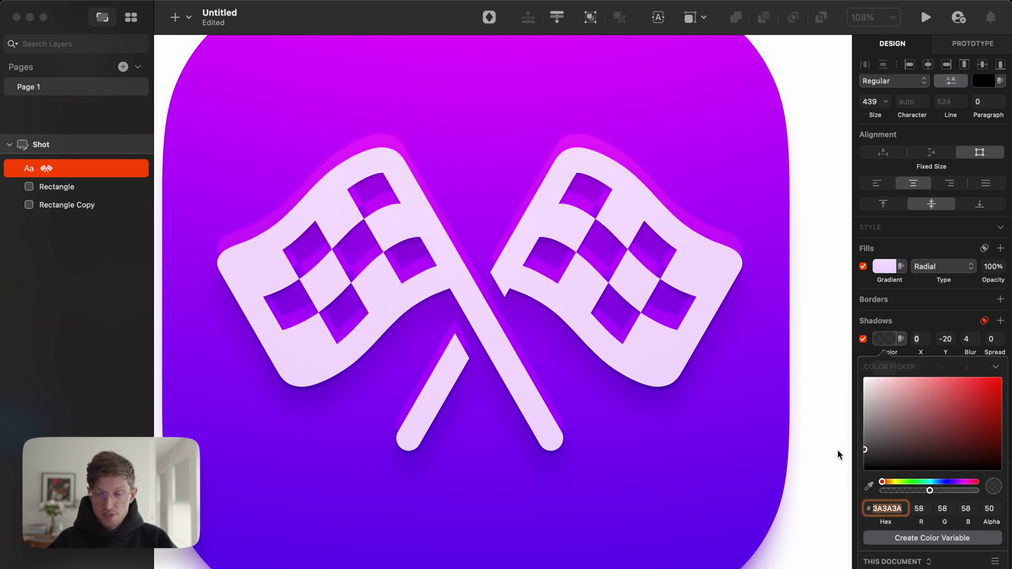
click(968, 352)
drag(968, 352, 942, 353)
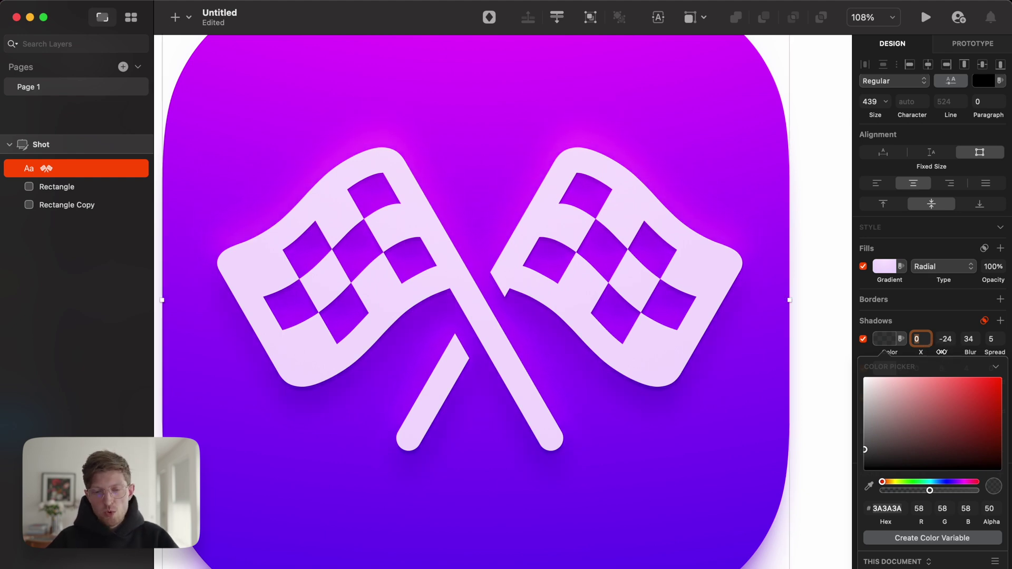
Tighten the flags' radial gradient so it starts just above the symbol and ends just below it, then deselect the layer
click(886, 269)
key(shift+1)
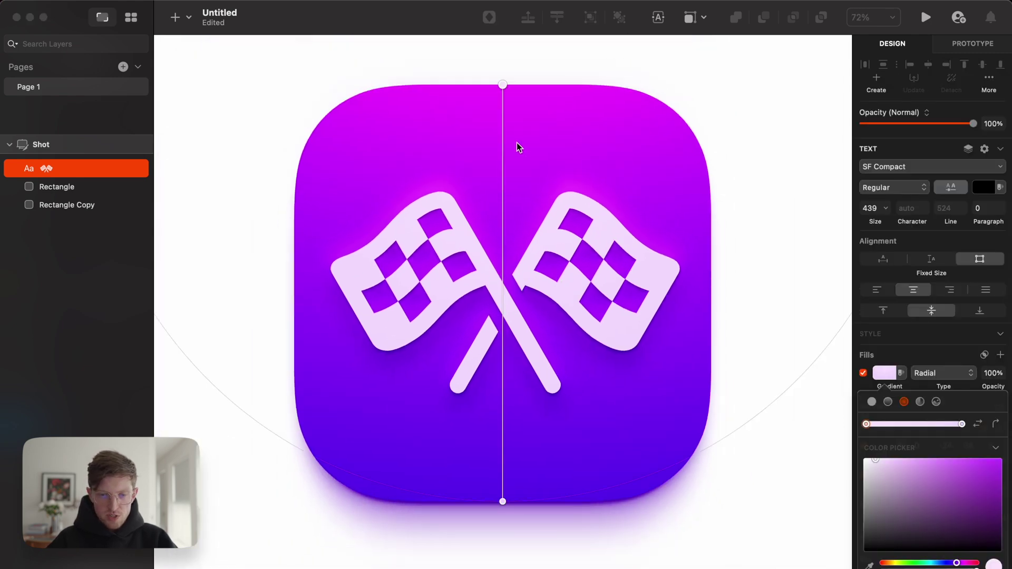
drag(504, 85, 502, 170)
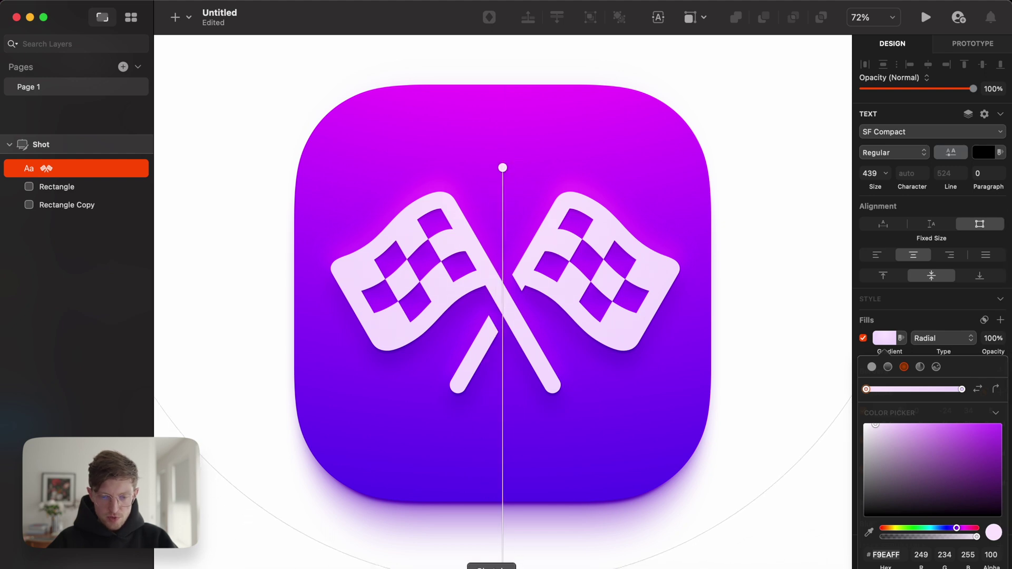
click(503, 566)
drag(503, 567, 502, 446)
key(Escape)
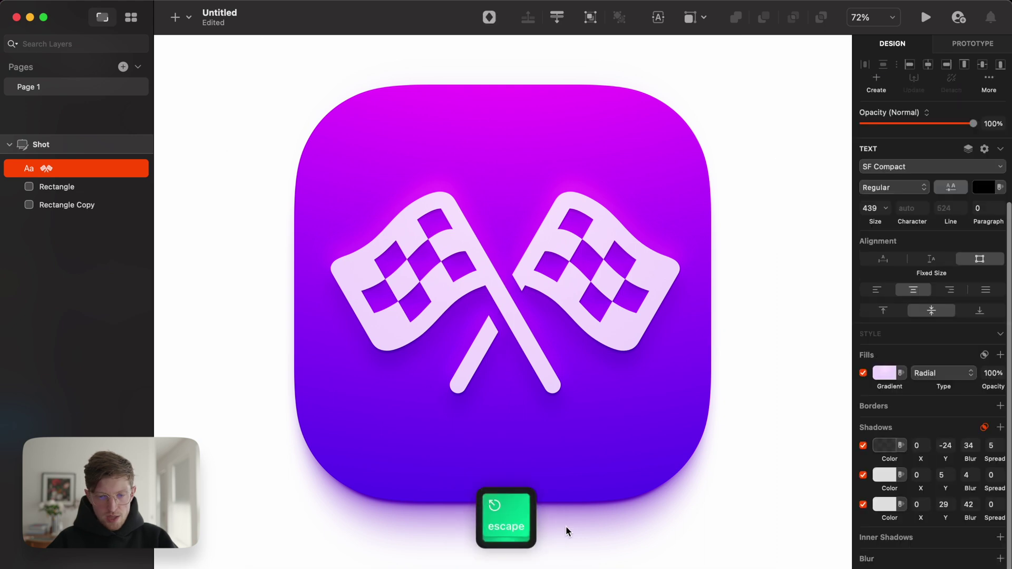
key(Escape)
scroll(634, 535, right, 2)
super+click(469, 311)
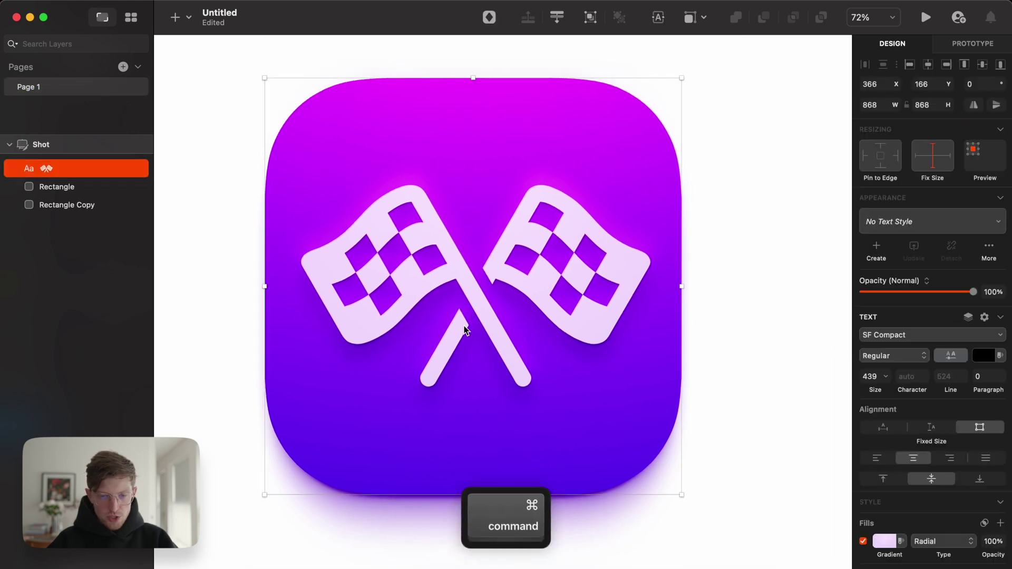
click(752, 427)
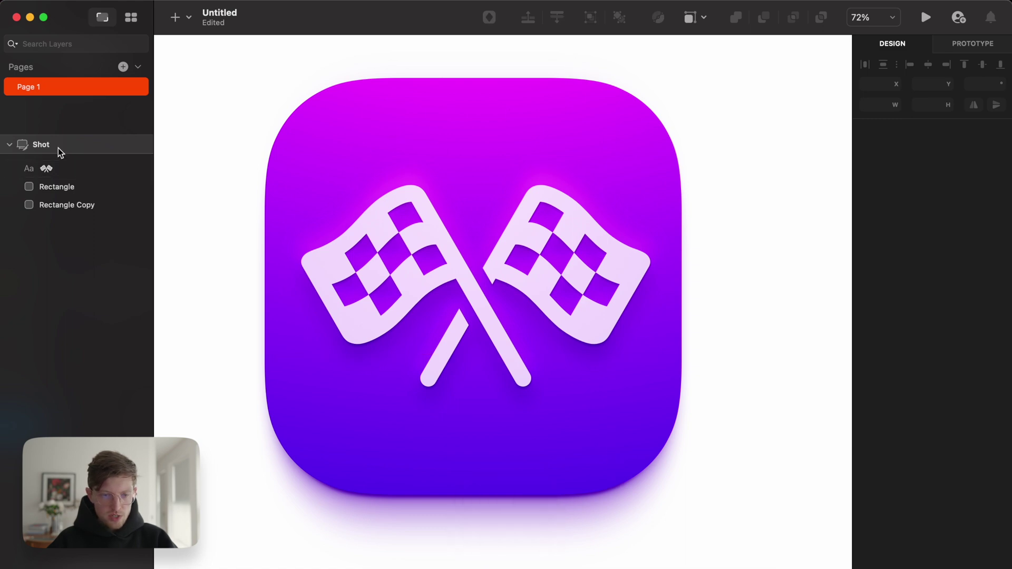
Darken the bottom stop of the rounded square's radial gradient to a deeper blue-violet
click(71, 186)
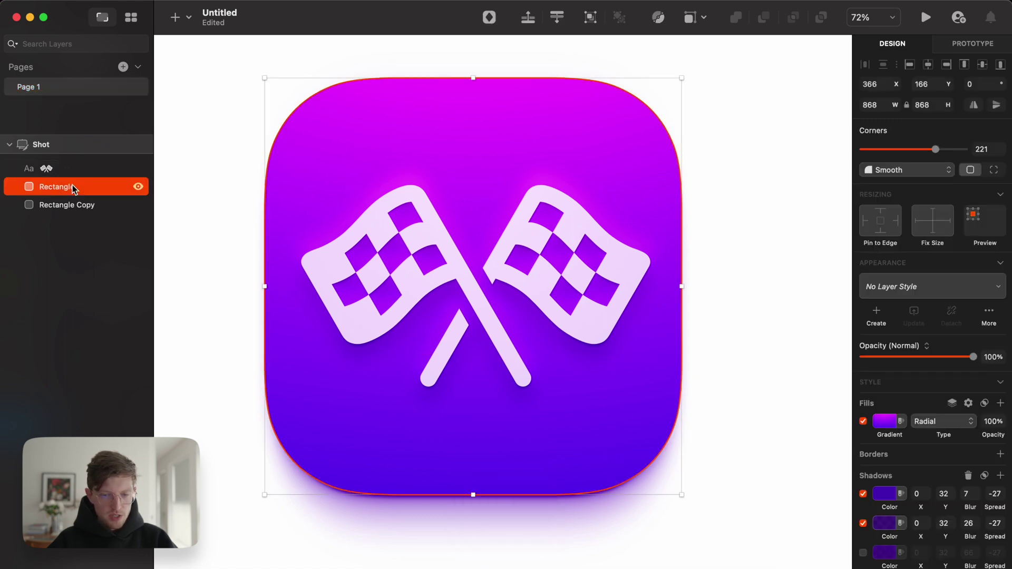
click(888, 421)
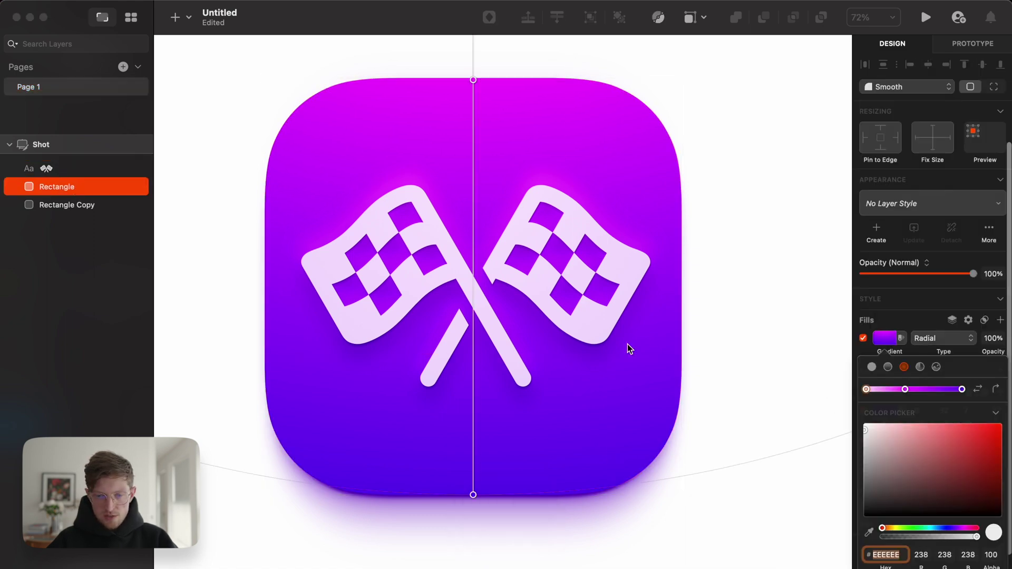
click(474, 496)
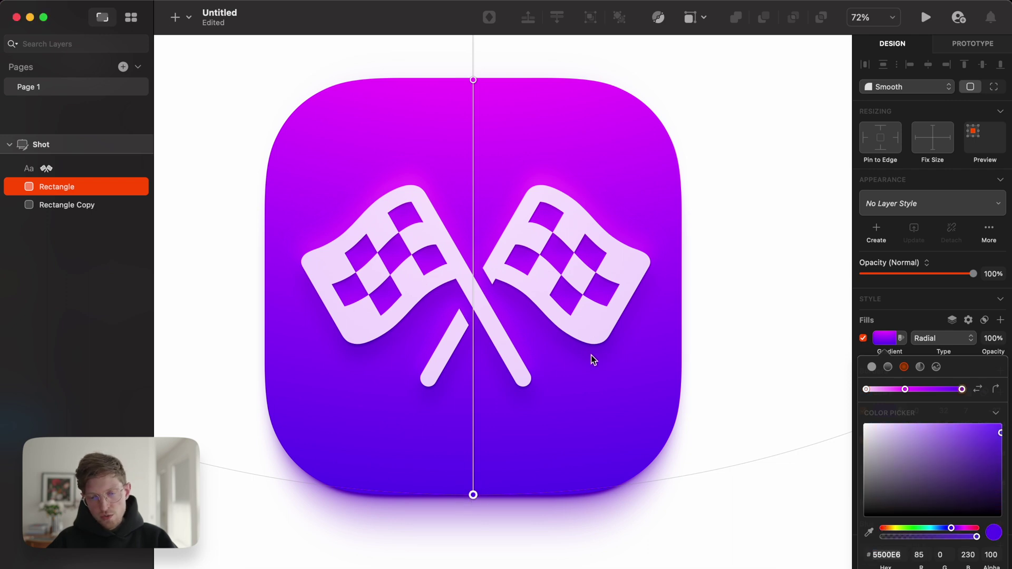
drag(993, 469, 1005, 447)
mouse_move(954, 537)
mouse_down()
mouse_move(942, 538)
mouse_move(976, 537)
mouse_move(928, 530)
mouse_move(969, 529)
mouse_move(952, 529)
mouse_up()
click(821, 515)
scroll(738, 522, down, 6)
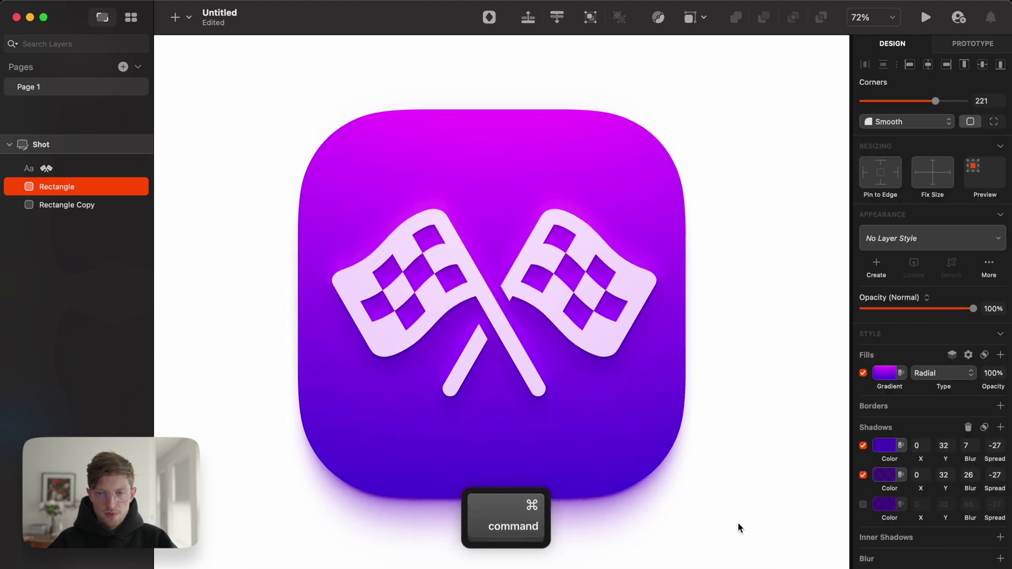
Turn on the background colour for the Shot artboard
scroll(738, 525, down, 3)
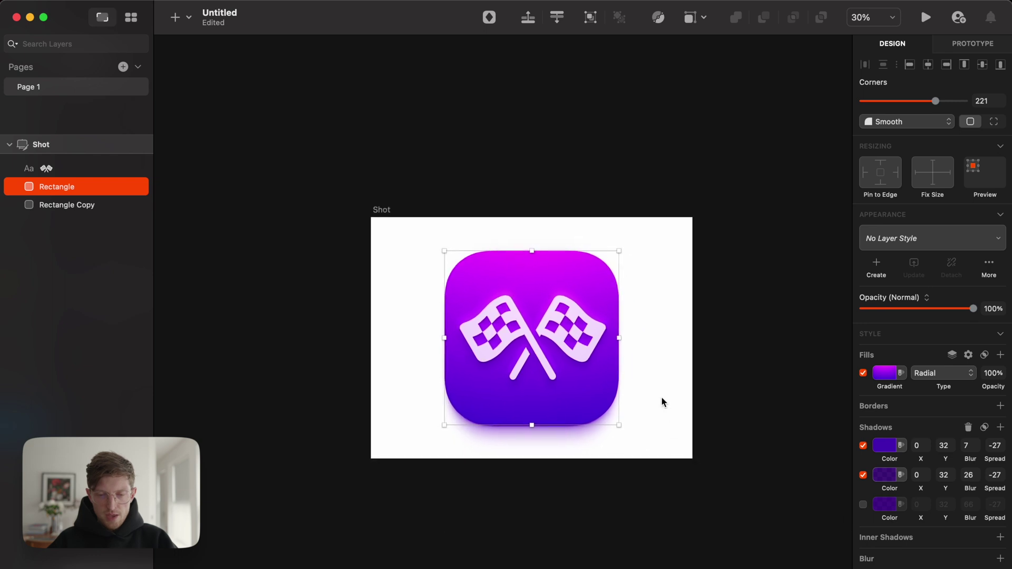
scroll(663, 403, up, 5)
scroll(662, 399, down, 5)
click(379, 207)
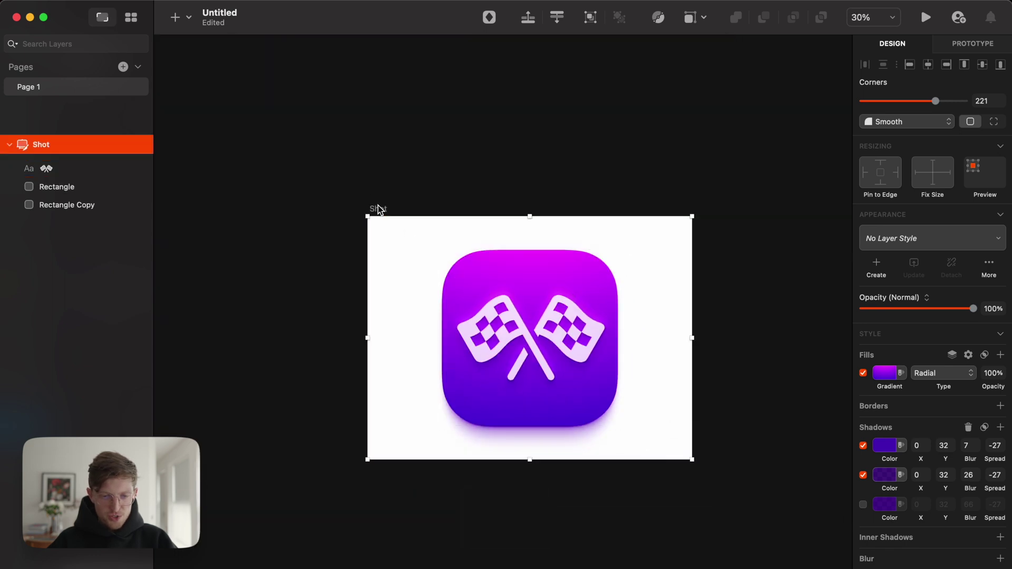
scroll(633, 220, right, 2)
click(864, 193)
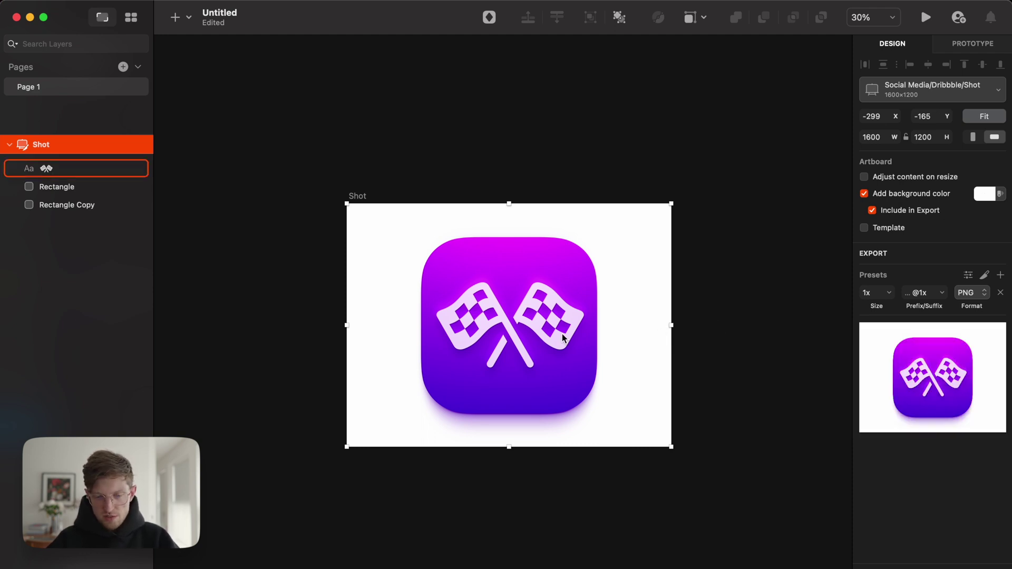
Sample the pale lilac of the flagpole as the artboard's background colour
scroll(565, 340, down, 3)
scroll(520, 331, up, 8)
scroll(520, 330, down, 2)
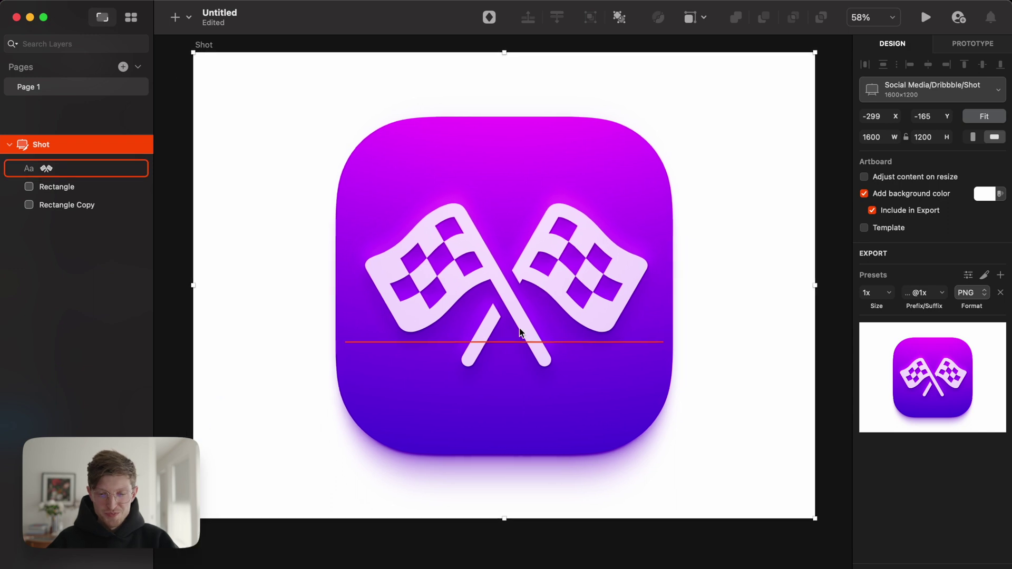
key(ctrl+c)
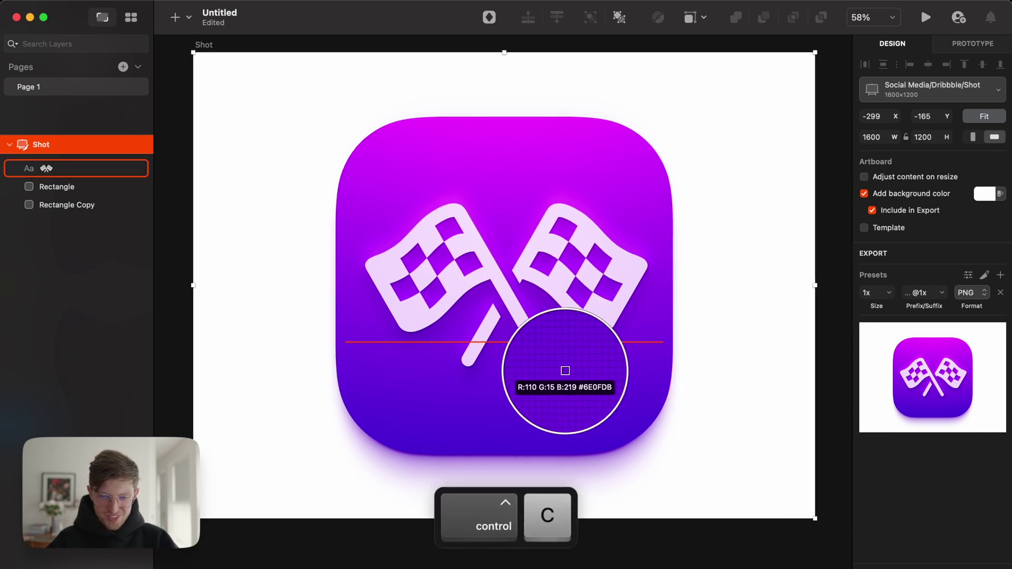
click(543, 363)
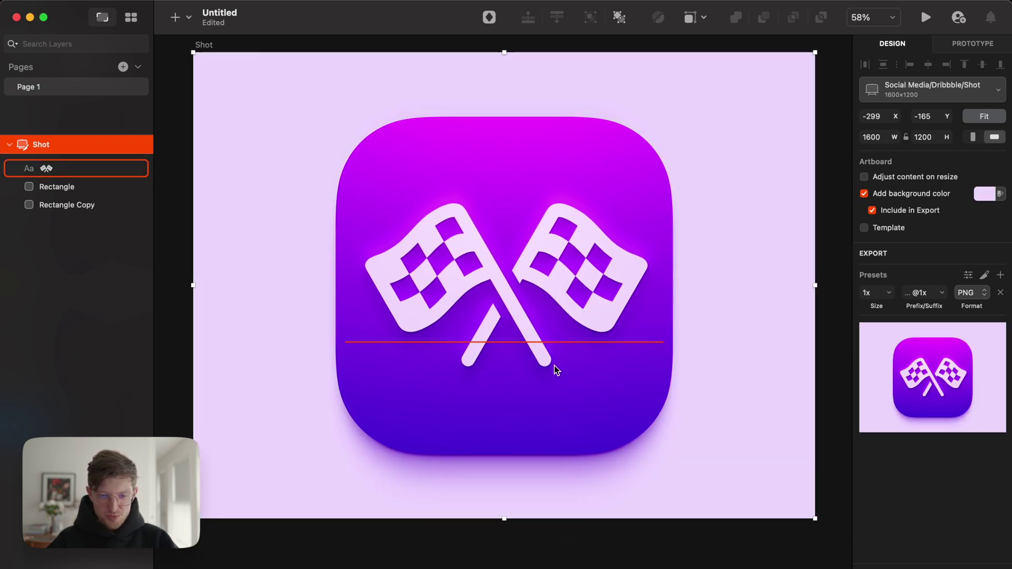
Try the rounded square's violet as the artboard background, then resample the pale lilac from the flagpole
key(ctrl+c)
click(547, 369)
key(ctrl+c)
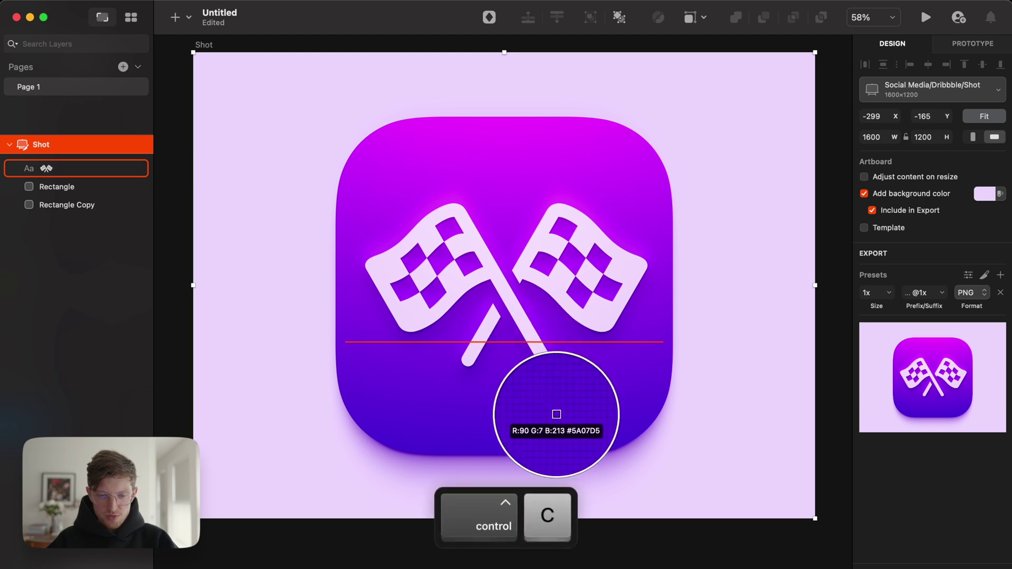
click(554, 413)
key(ctrl+c)
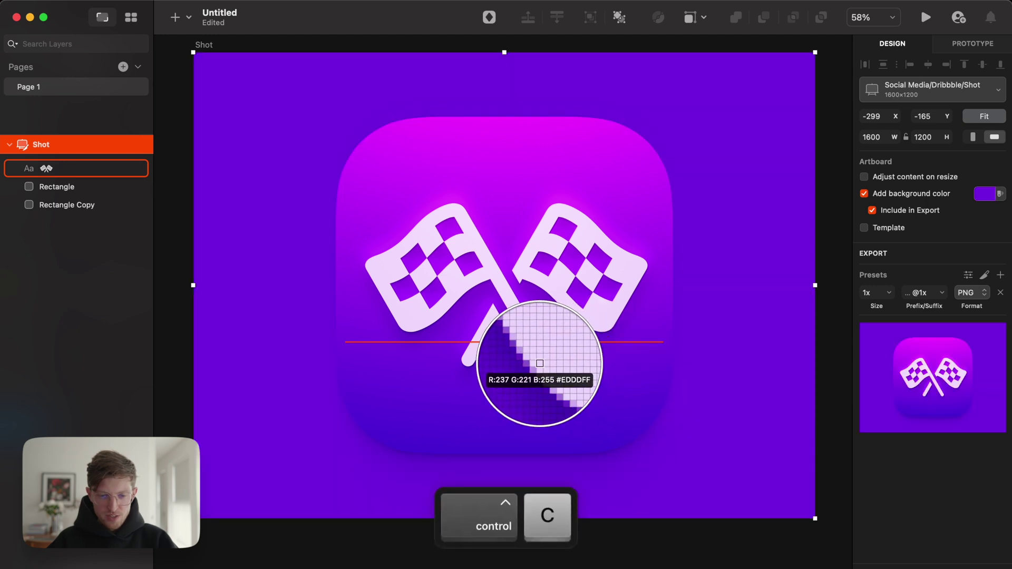
click(543, 369)
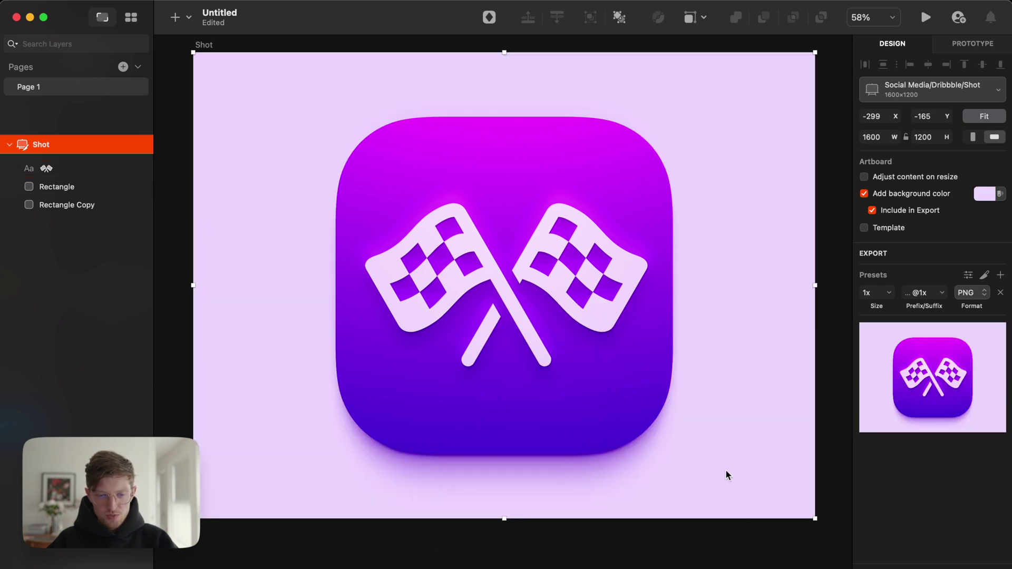
scroll(726, 471, down, 3)
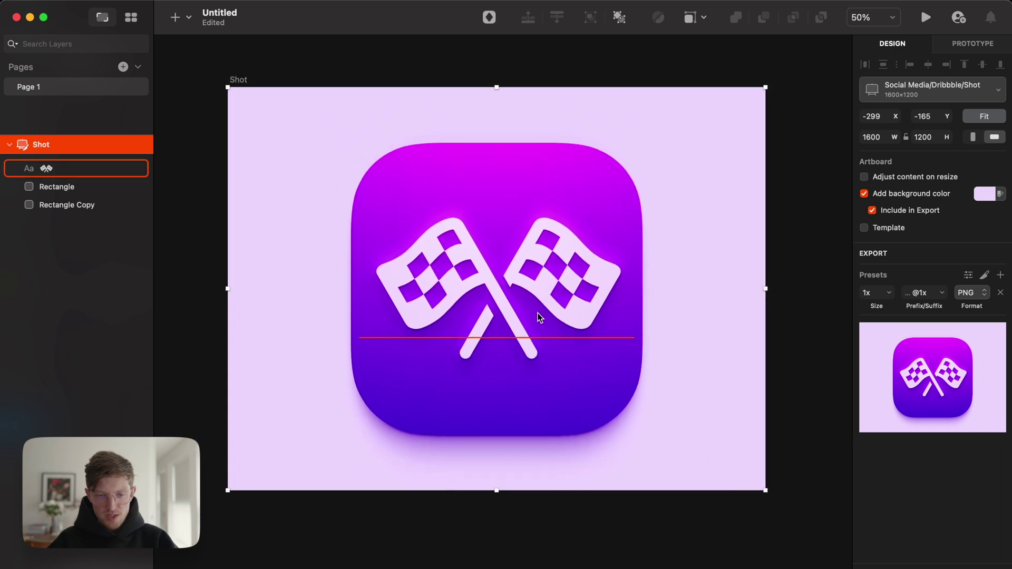
click(538, 314)
scroll(518, 358, down, 2)
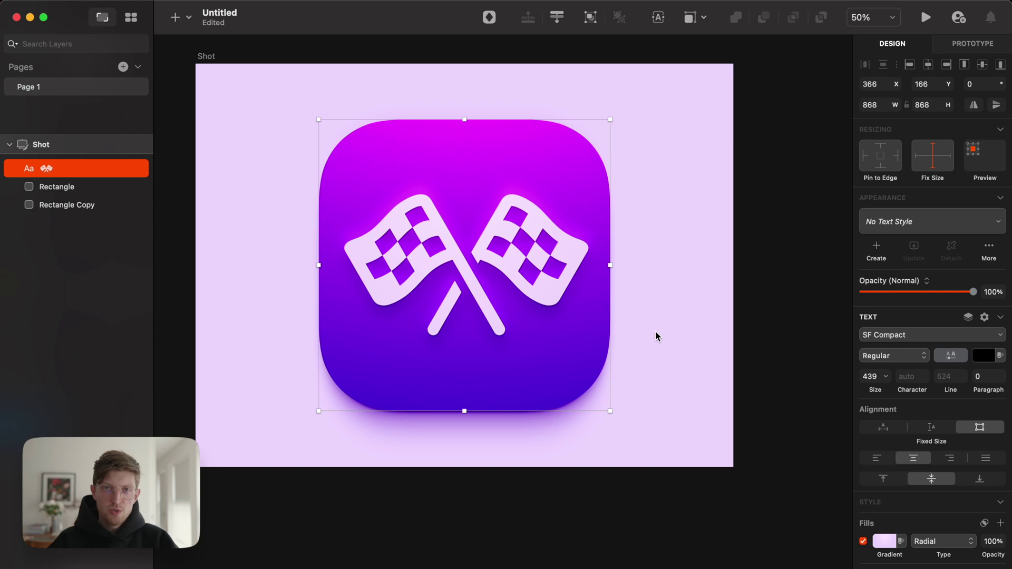
scroll(656, 331, up, 1)
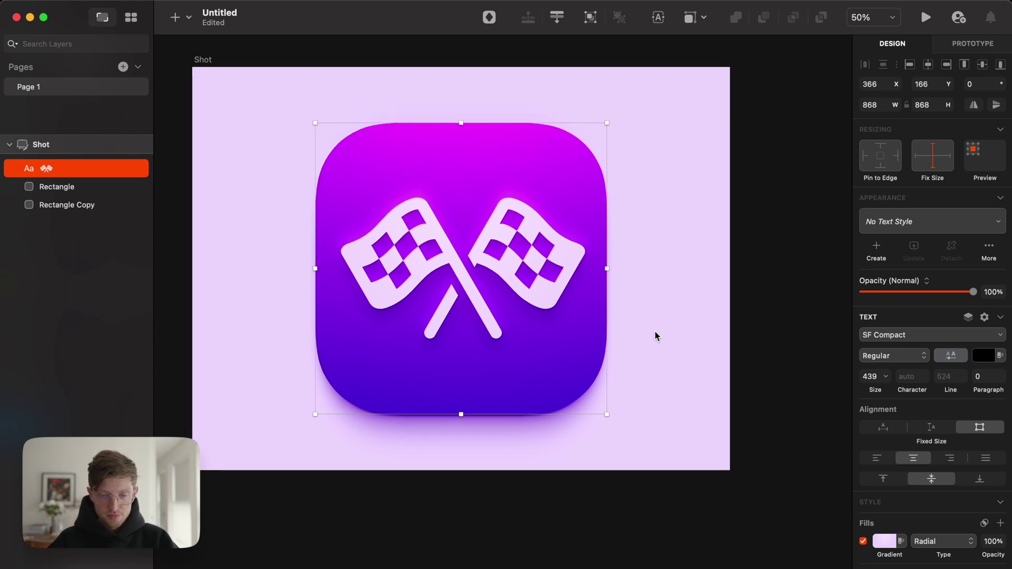
click(656, 334)
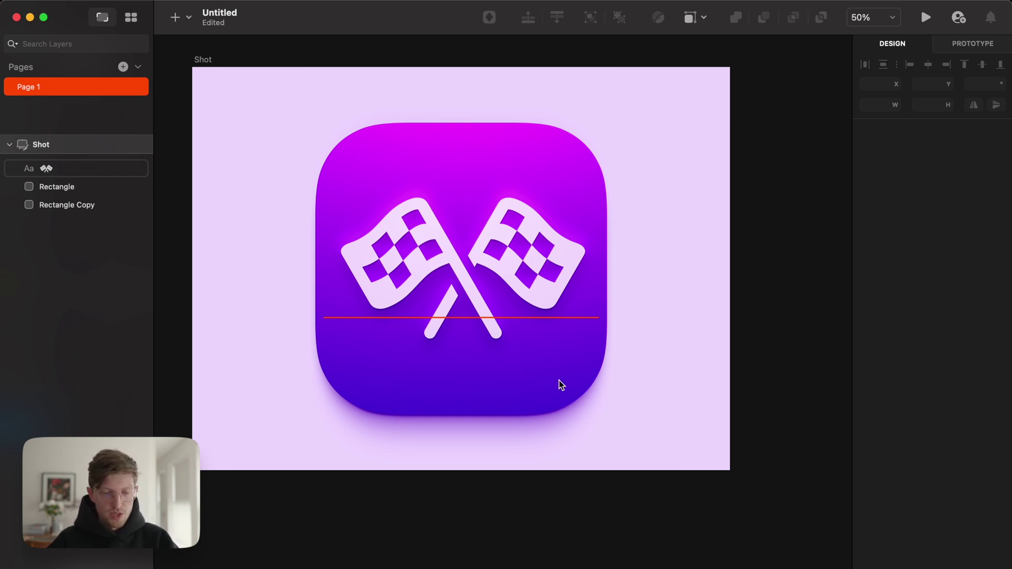
scroll(602, 391, left, 2)
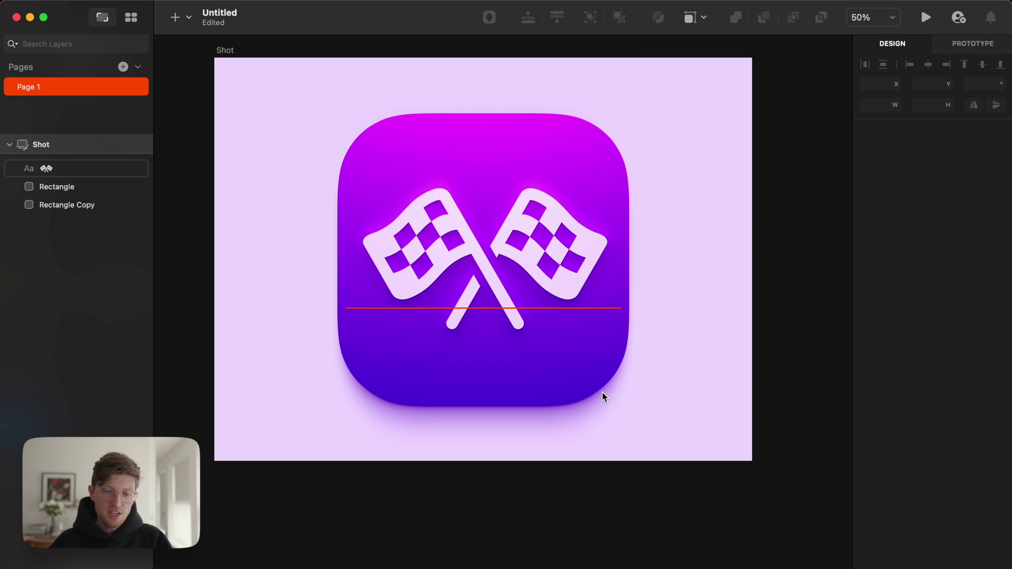
Group the Rectangle and Rectangle Copy layers
click(68, 204)
shift+click(68, 191)
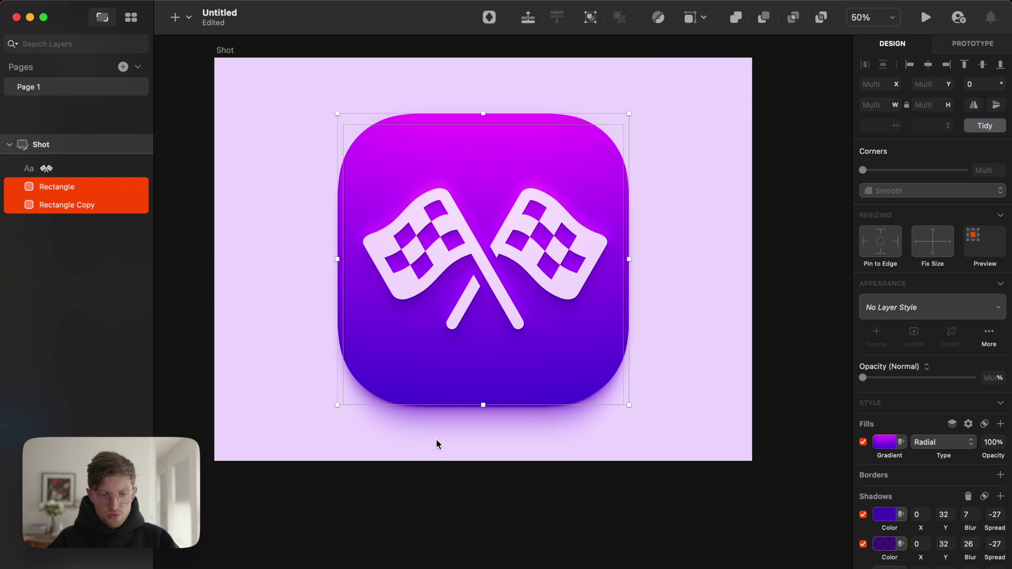
key(super+g)
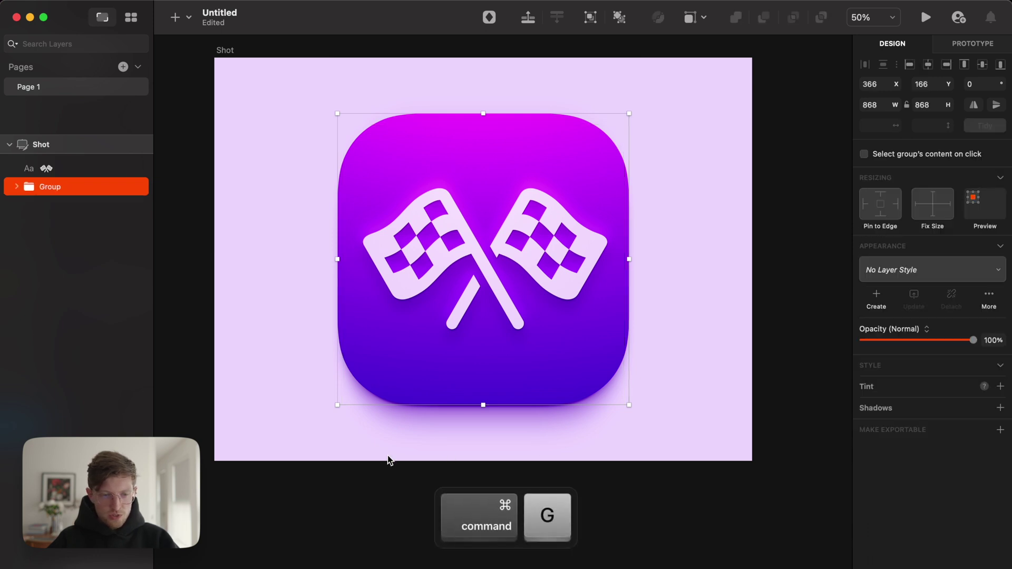
Add a deep blue-violet tint, 4E0DC8, to the group and compare the icon with the tint off and on
click(1000, 388)
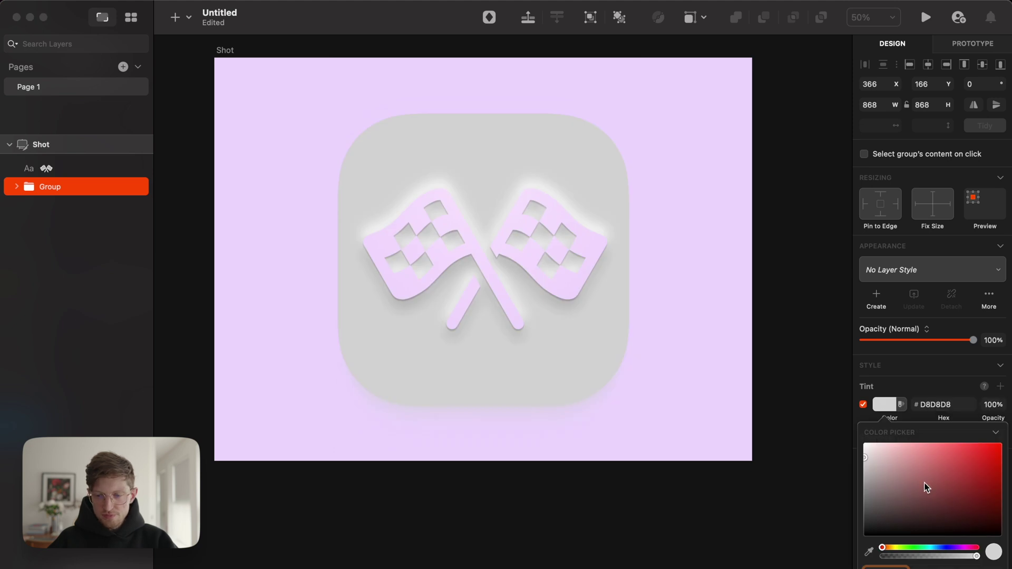
drag(905, 475, 1000, 484)
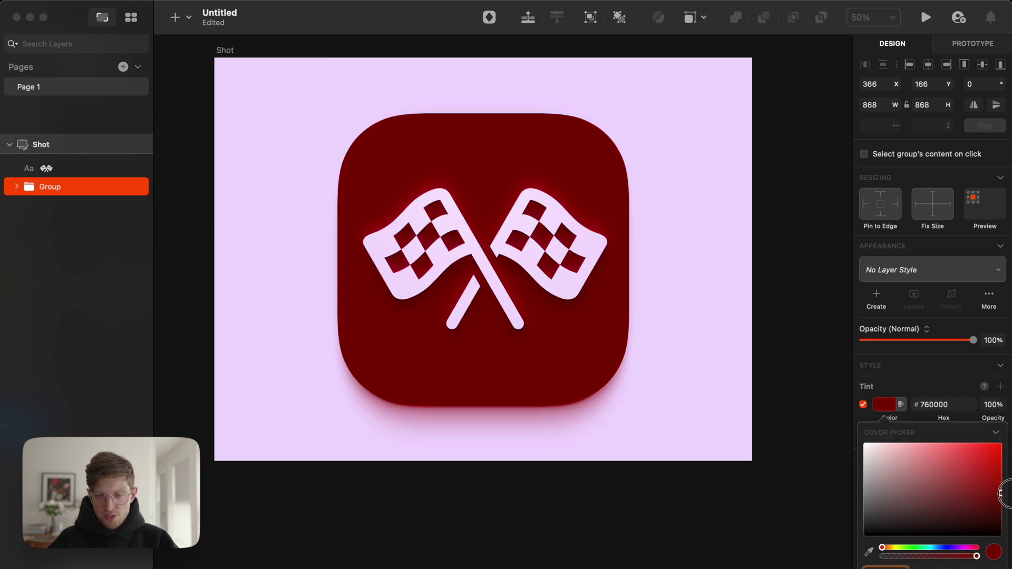
click(949, 549)
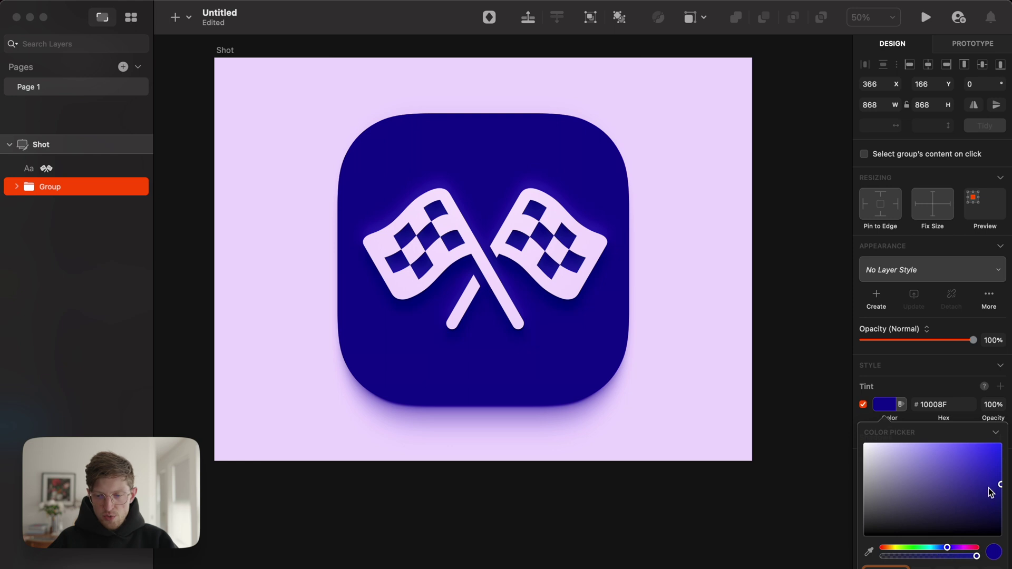
mouse_move(1001, 484)
mouse_down()
mouse_move(1002, 465)
mouse_move(993, 466)
mouse_up()
drag(948, 548, 951, 549)
click(744, 524)
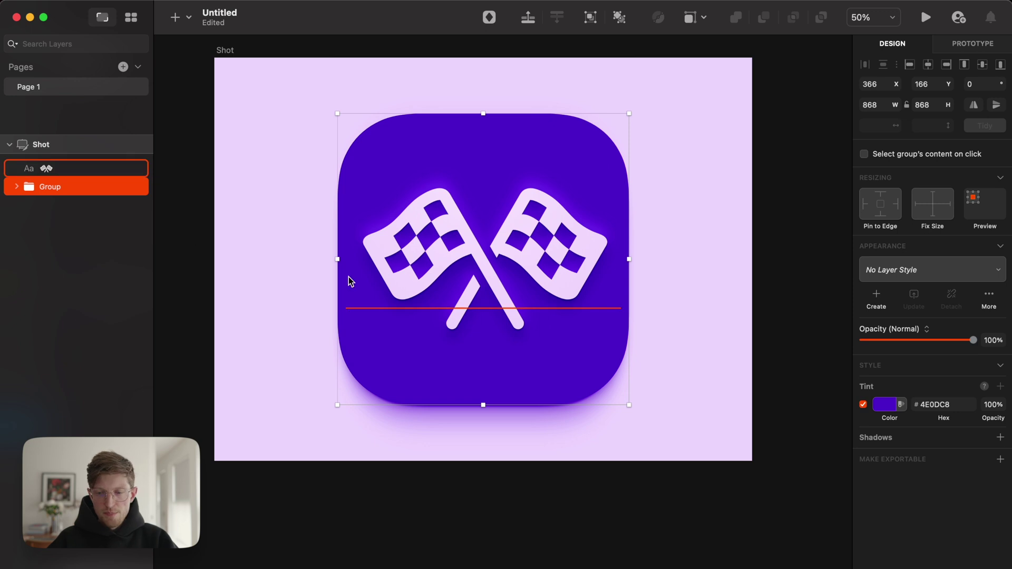
click(864, 405)
click(863, 405)
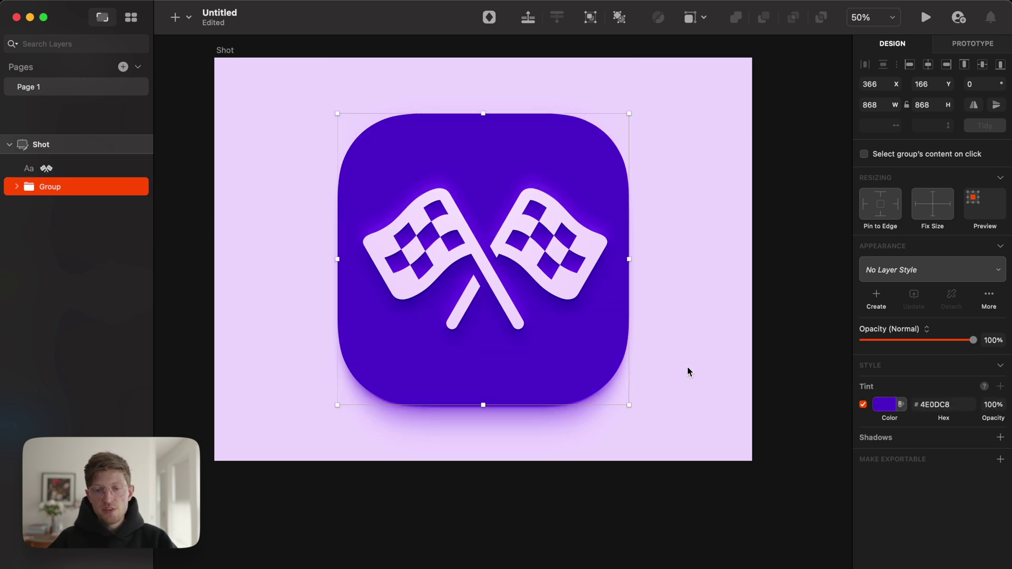
Duplicate the Rectangle layer out of the group so the copy sits directly above it, and collapse the group
click(16, 188)
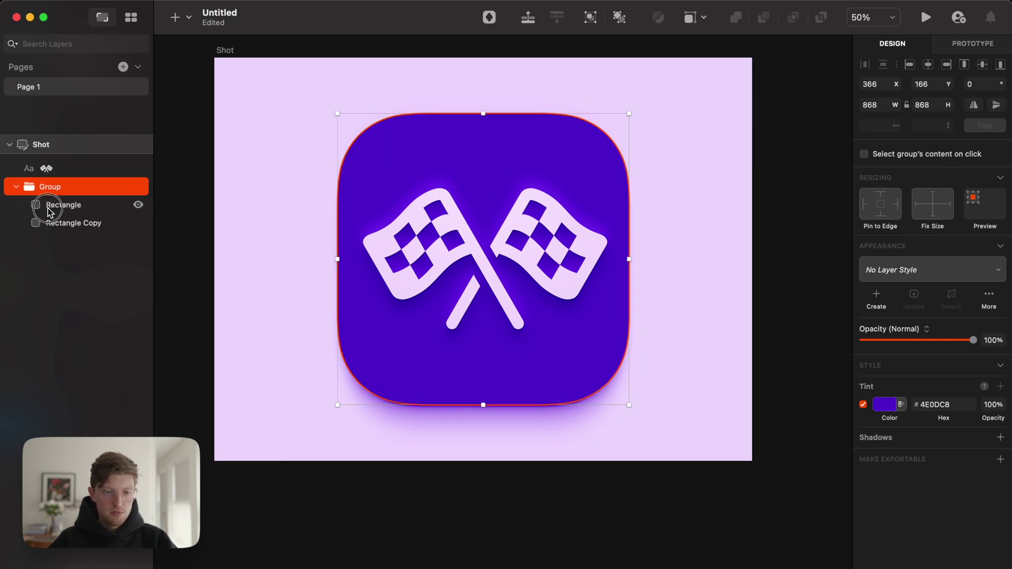
click(49, 207)
key(alt)
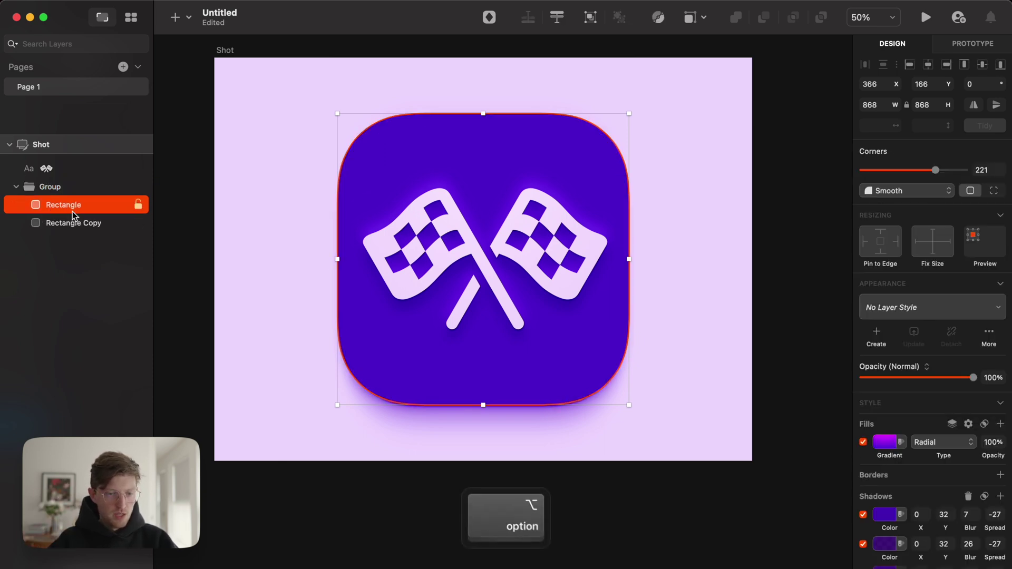
drag(69, 212, 66, 182)
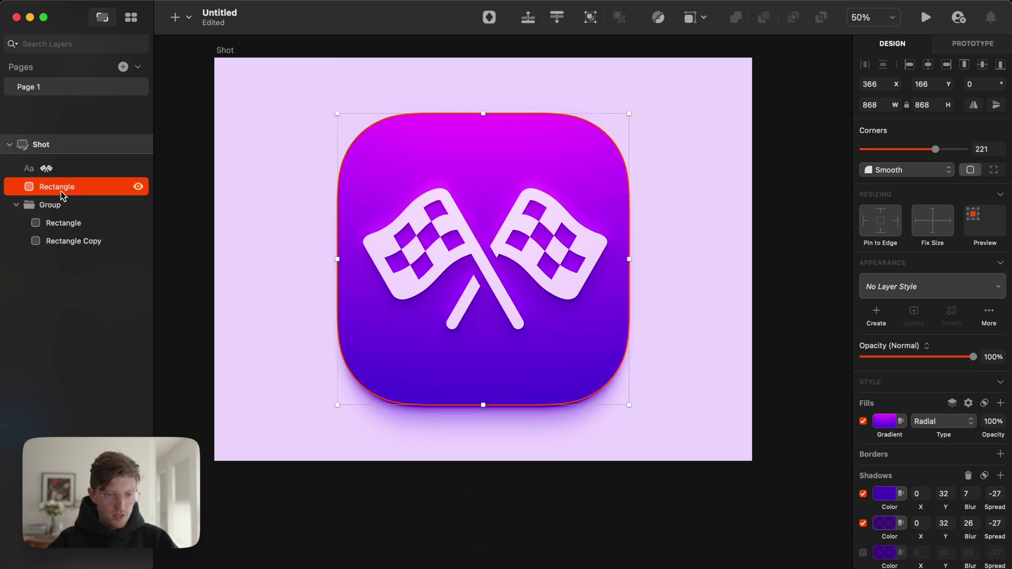
key(super+alt+3)
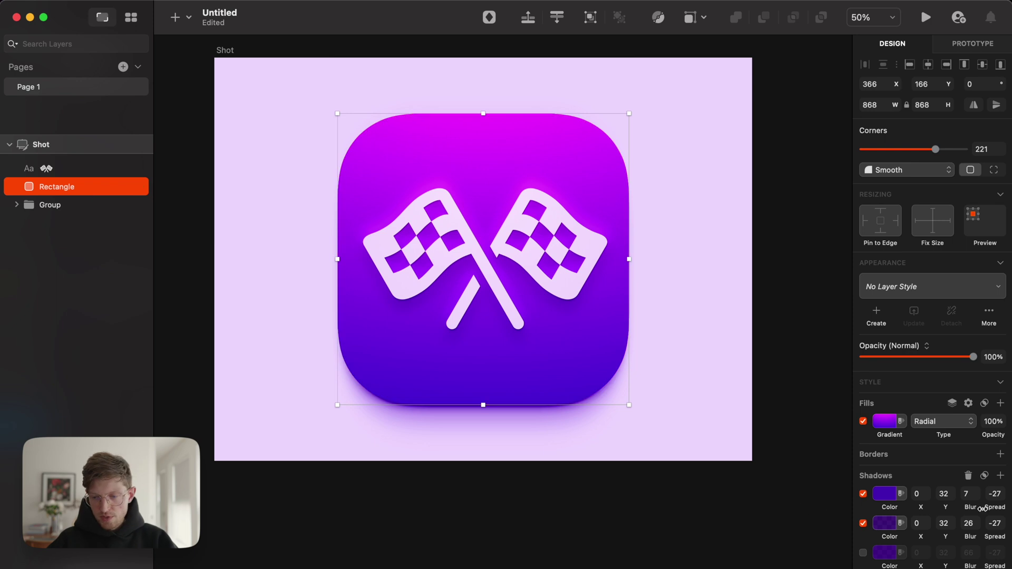
Disable and delete all shadows of the duplicated rectangle above the group
click(863, 494)
click(863, 523)
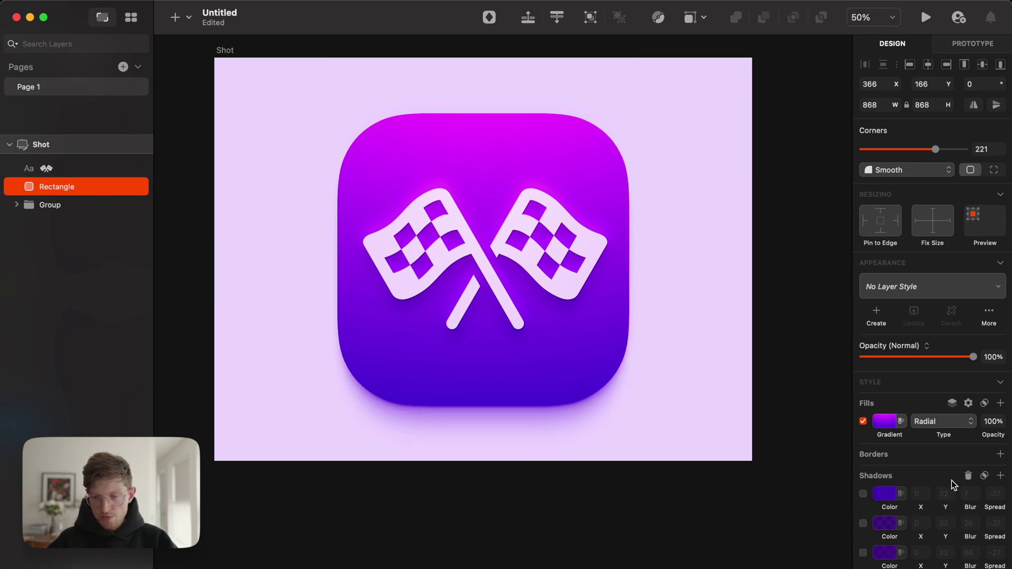
click(968, 475)
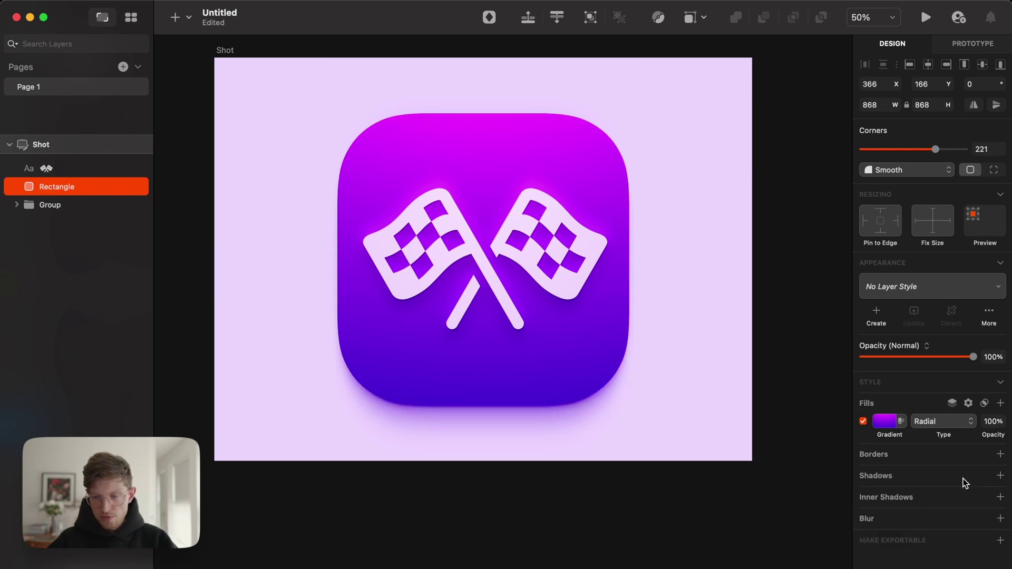
Recolour the duplicated rectangle's radial gradient to white, fading to transparent at the bottom stop
click(884, 425)
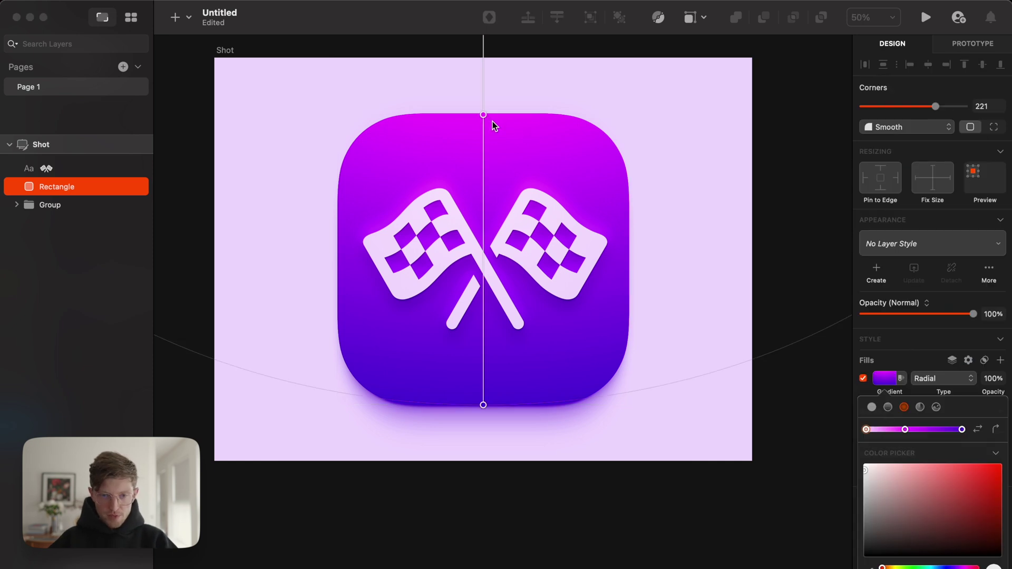
drag(874, 468, 797, 408)
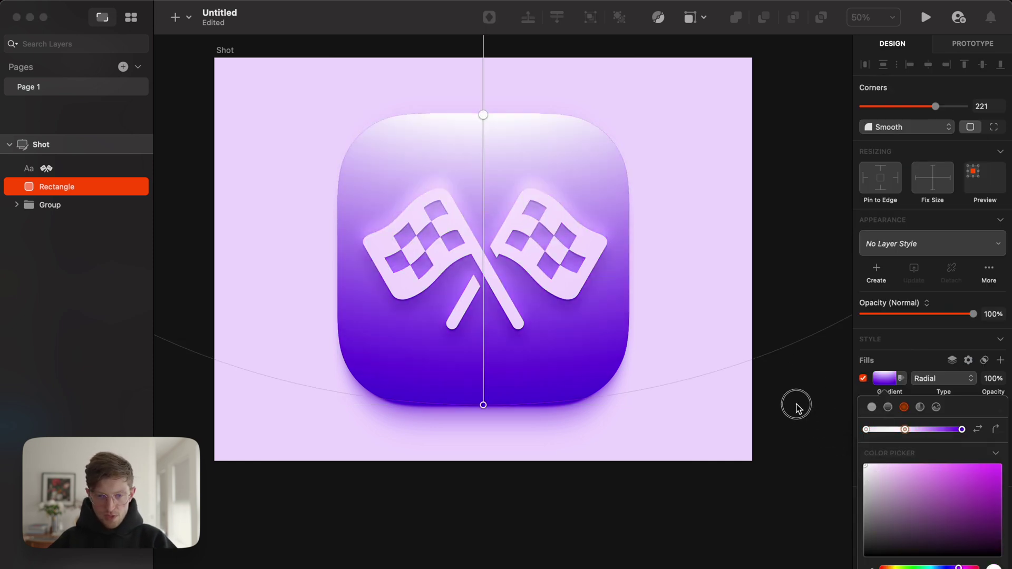
click(483, 405)
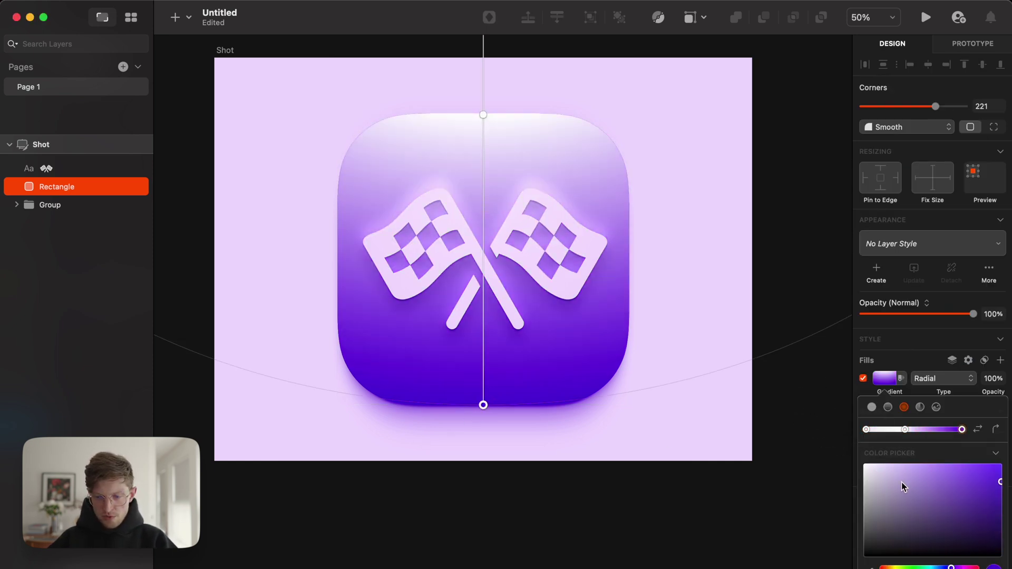
drag(904, 482, 796, 407)
key(super+z)
key(super+z)
key(super+z)
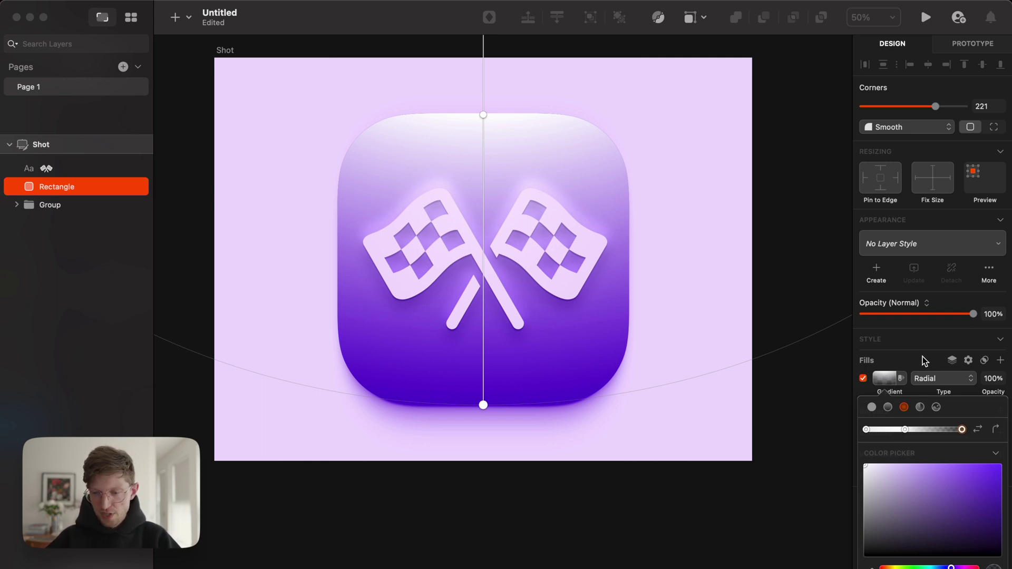
Set the white gradient rectangle's blend mode to Plus Lighter and its opacity to 36%
click(924, 303)
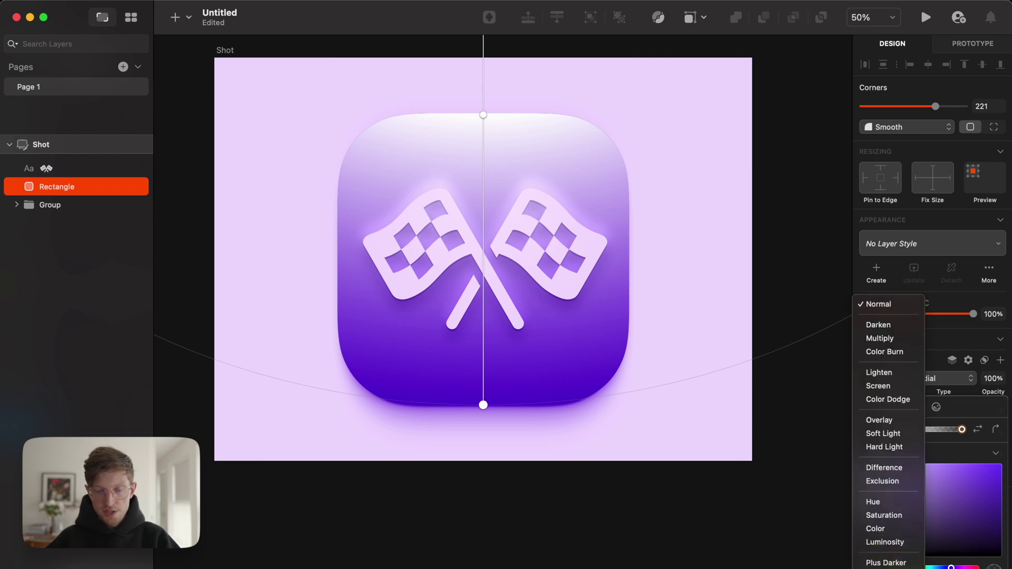
click(887, 563)
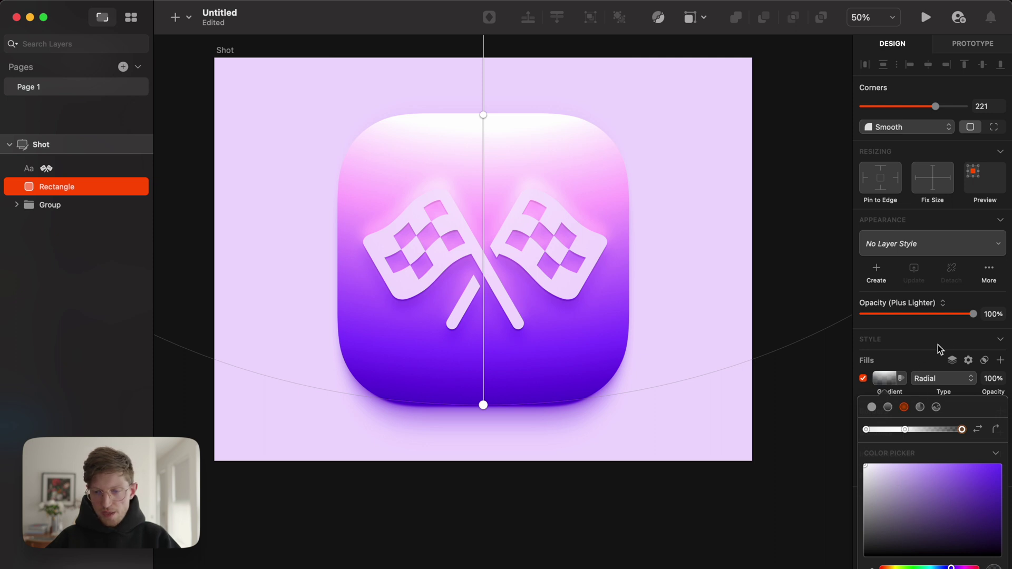
drag(974, 314, 938, 315)
mouse_move(883, 315)
mouse_down()
mouse_move(854, 307)
mouse_move(915, 315)
mouse_move(904, 315)
mouse_up()
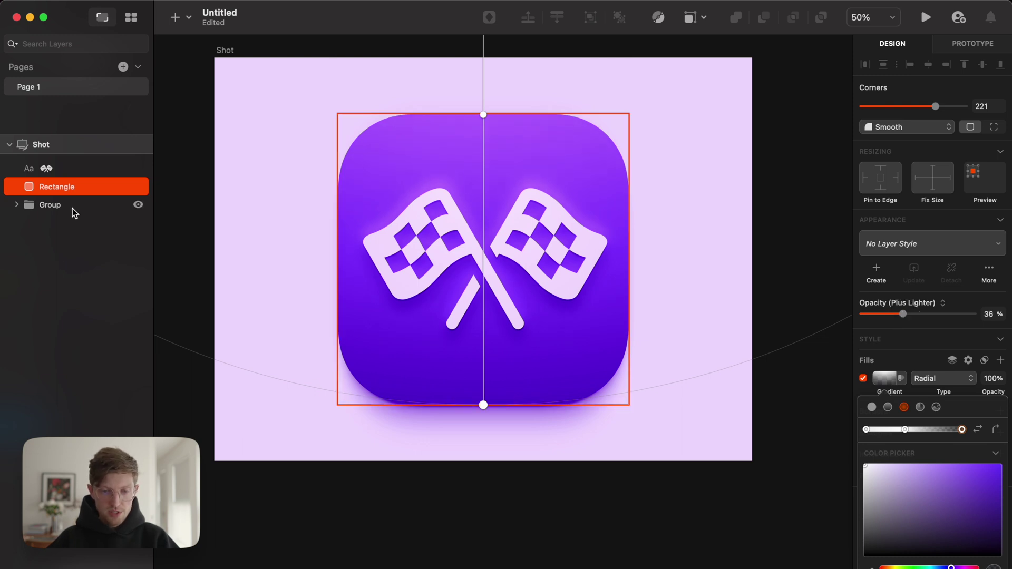
Set the blend mode of the checkered flags' fill to Plus Lighter
click(88, 169)
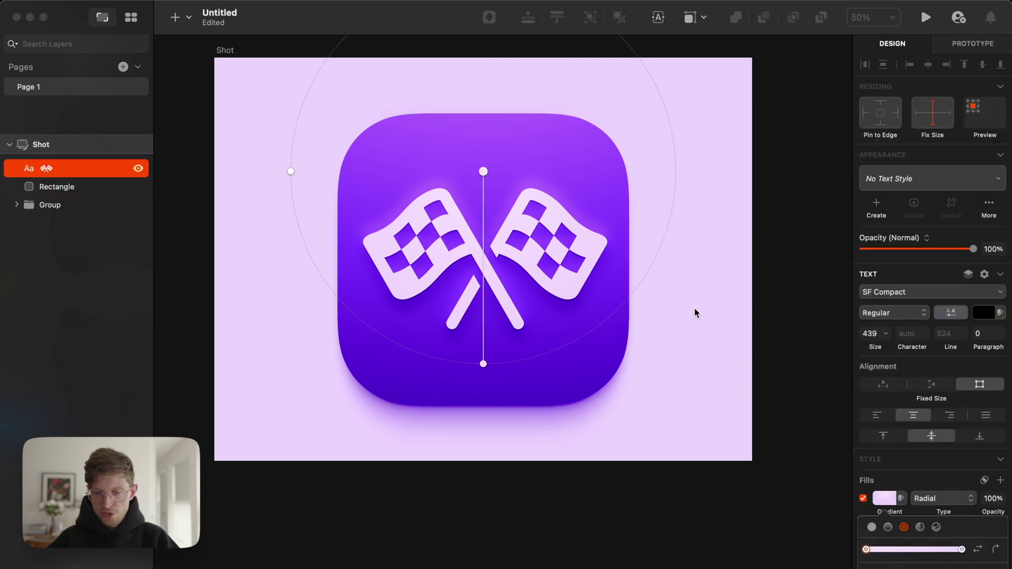
click(884, 504)
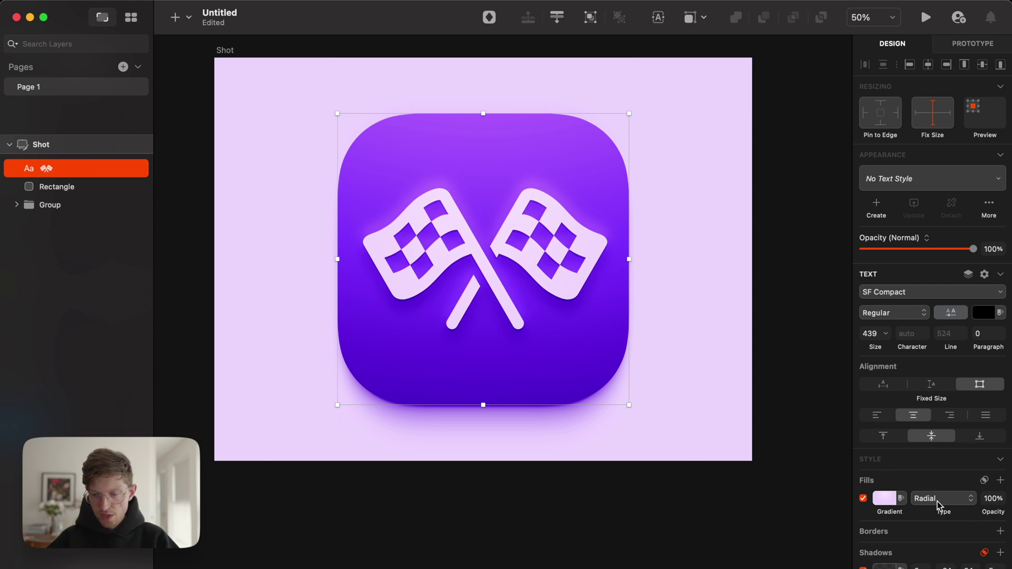
click(984, 482)
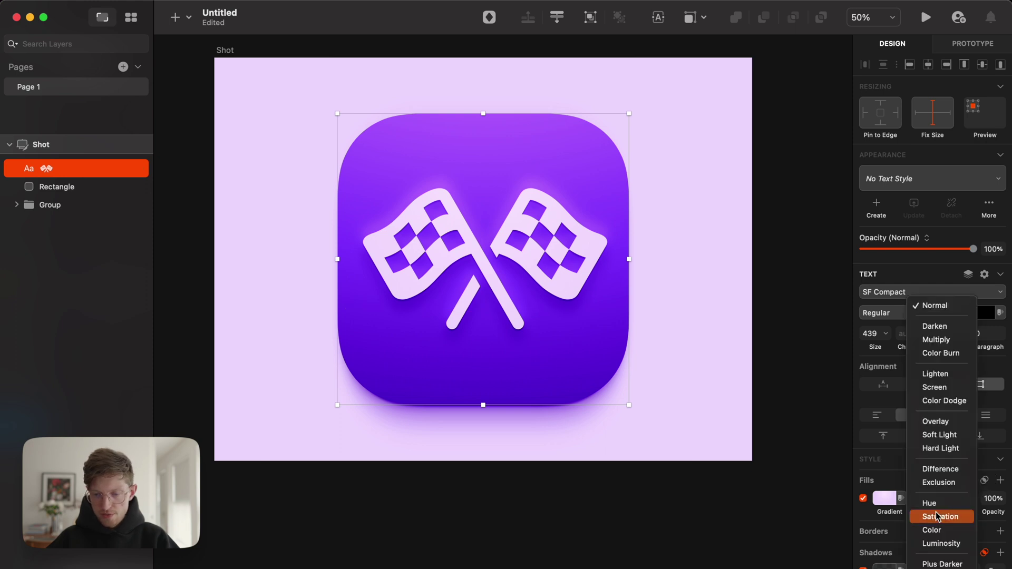
click(941, 562)
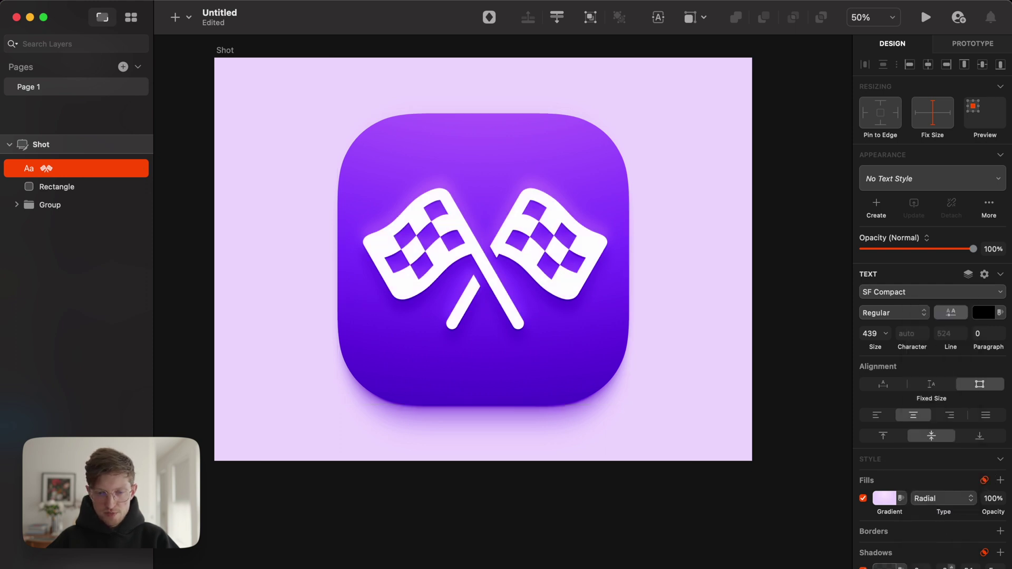
Replace the flags' radial gradient fill with the solid grey A2A2A2
click(884, 500)
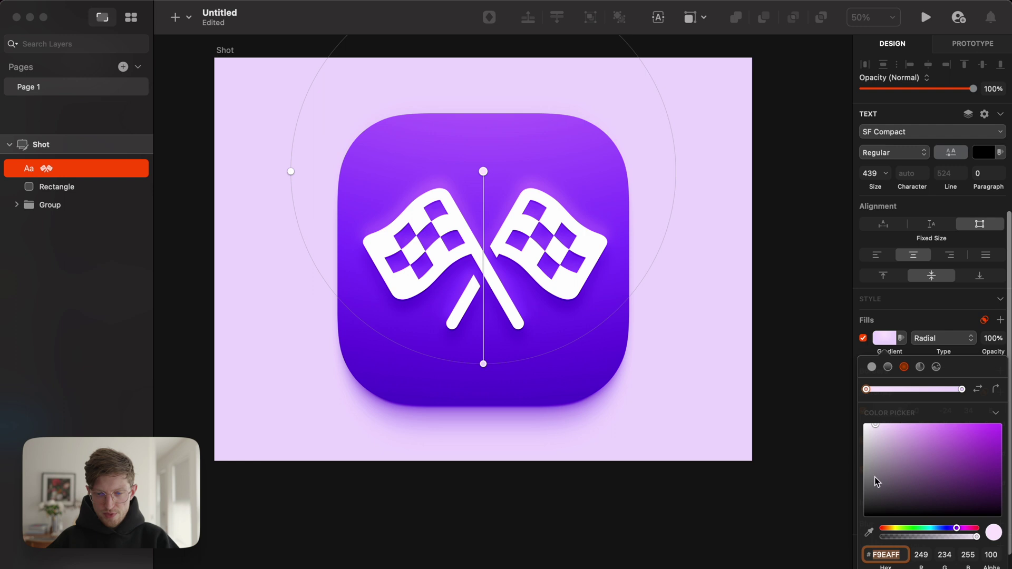
click(872, 367)
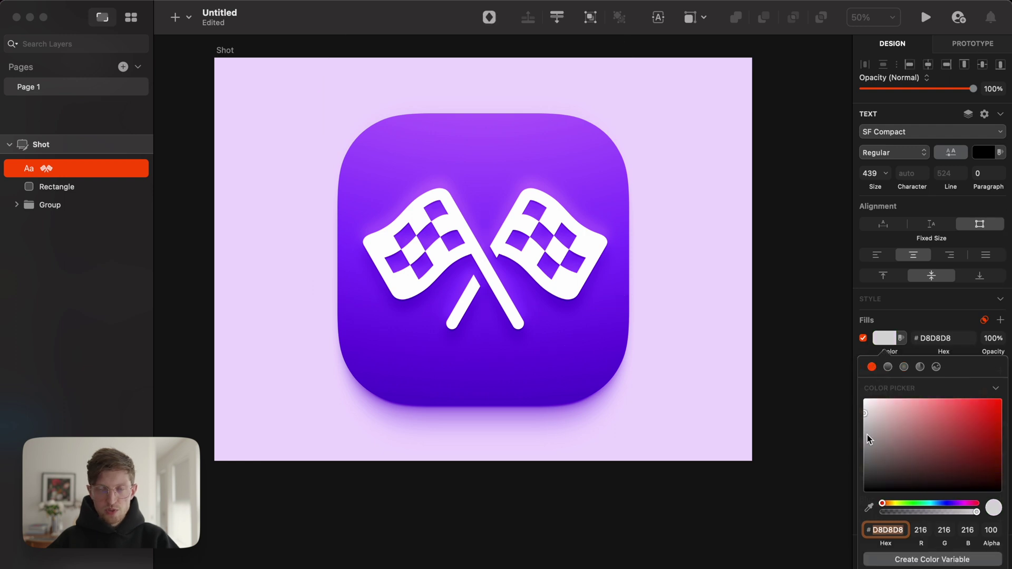
drag(904, 480, 837, 432)
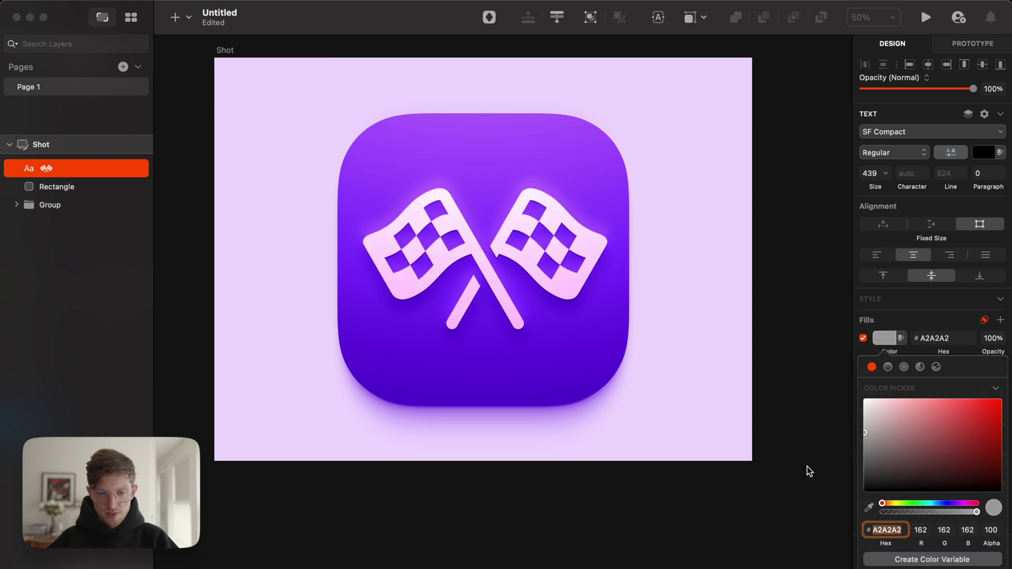
click(708, 501)
Duplicate the Shot artboard and place the copy beside the original
scroll(707, 500, down, 5)
scroll(708, 501, right, 3)
scroll(476, 311, down, 3)
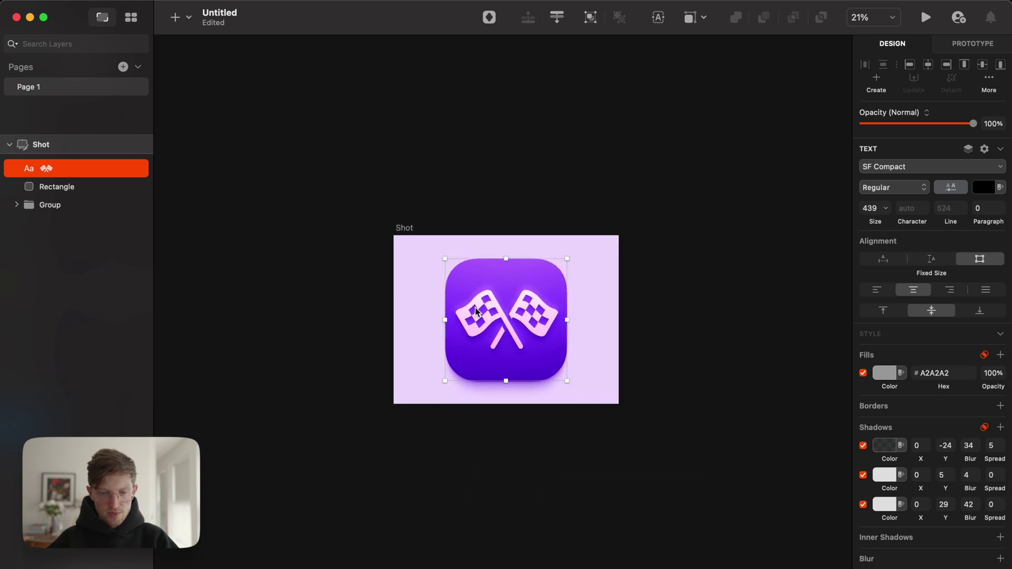
click(409, 229)
drag(409, 228, 565, 227)
key(alt)
Select the flags in the copied artboard, switch to SF Symbols and pick rectangle.inset.filled.and.person.filled from the Human category to copy
scroll(614, 358, up, 5)
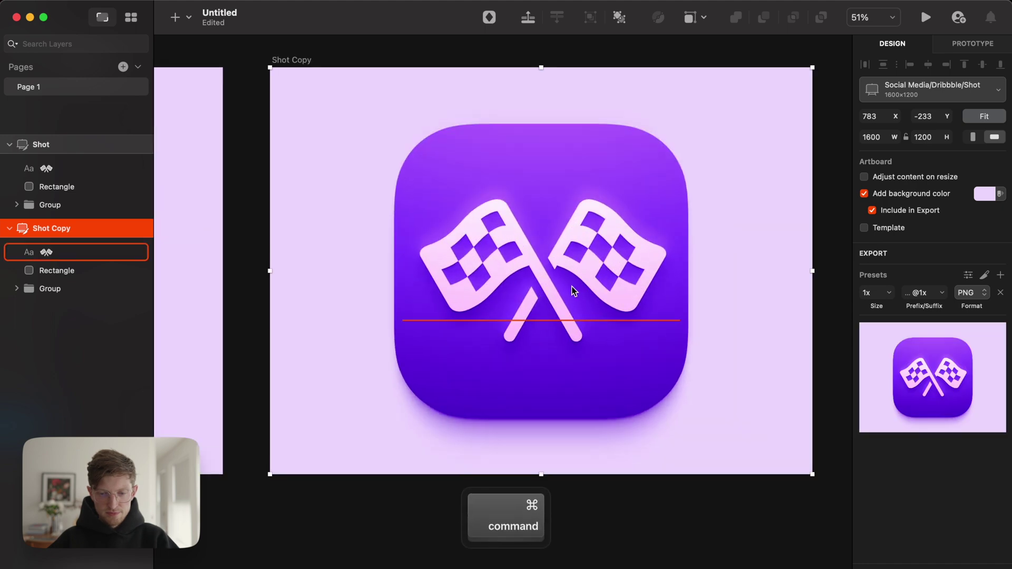
super+click(571, 285)
key(super+Tab)
scroll(515, 264, down, 10)
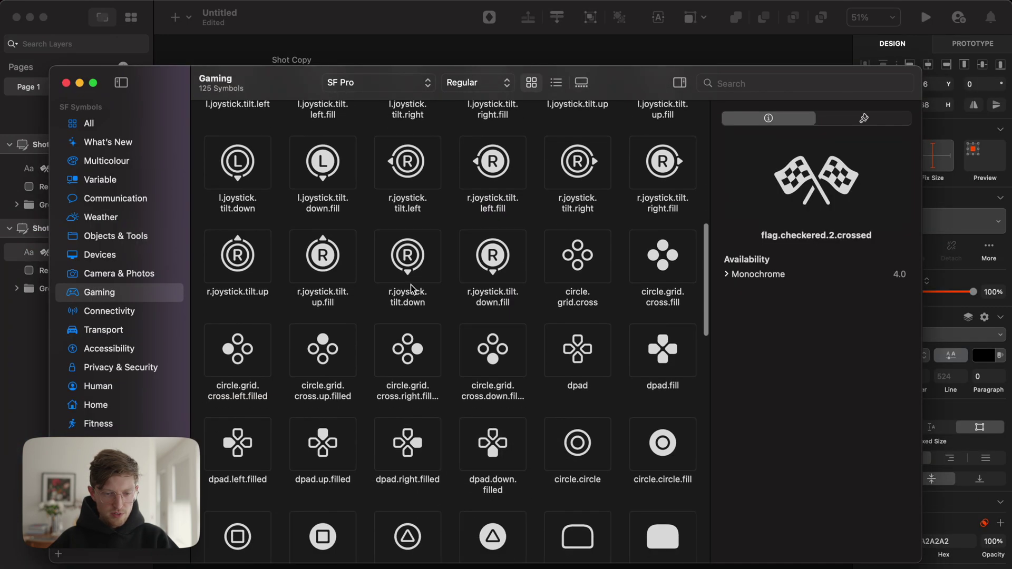
scroll(368, 397, down, 15)
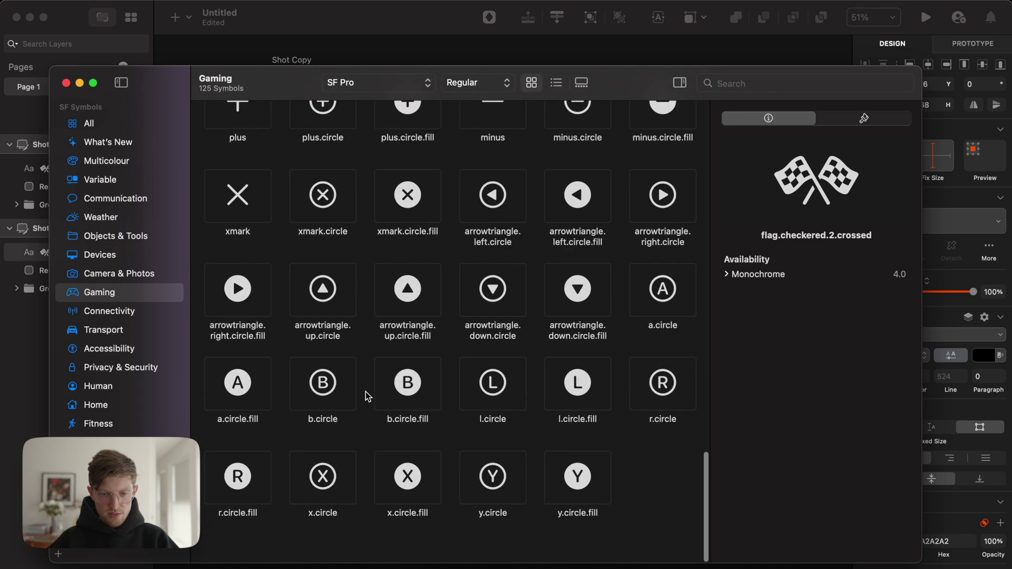
scroll(368, 396, up, 1)
scroll(312, 337, up, 5)
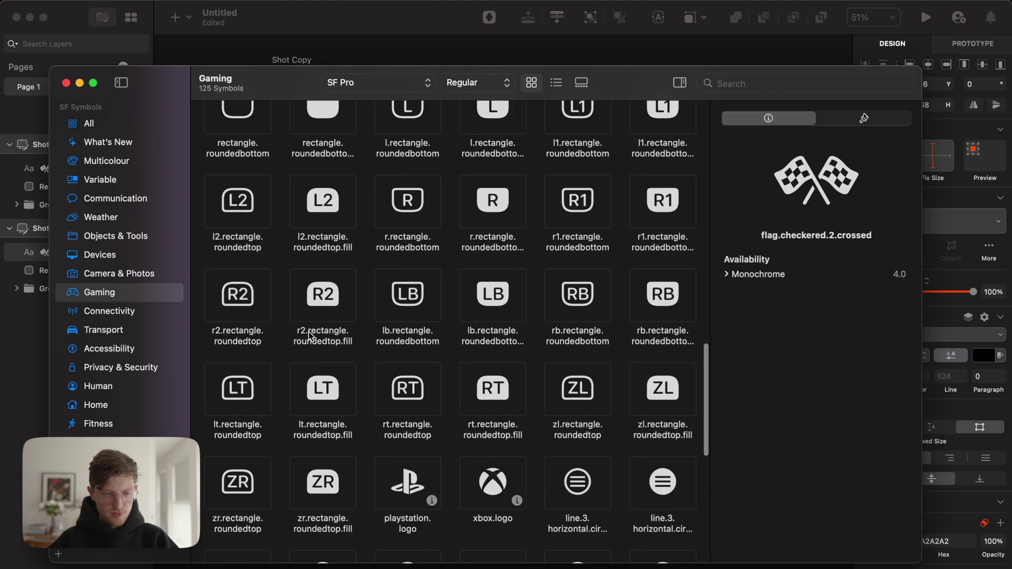
click(157, 332)
click(141, 384)
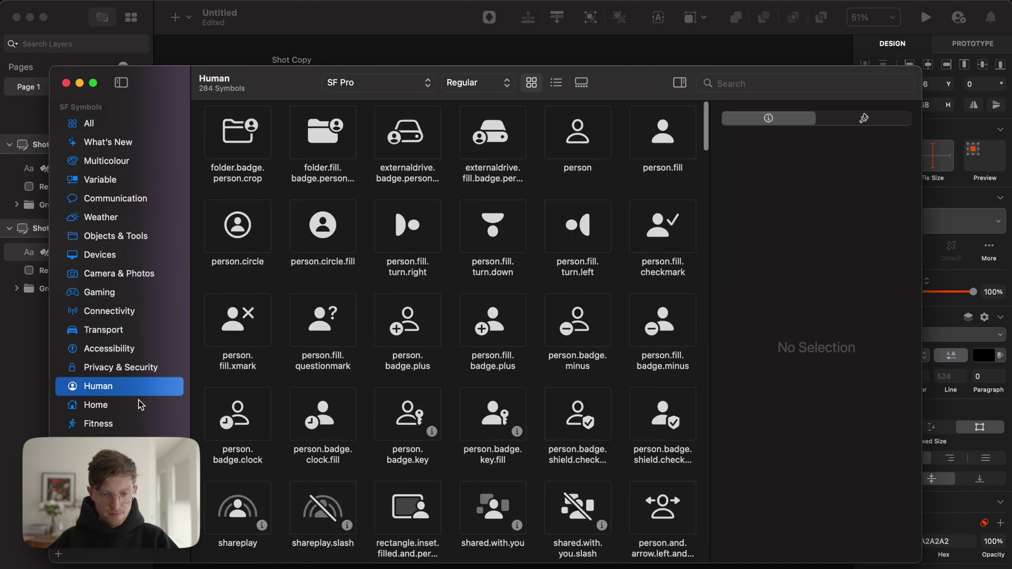
scroll(369, 435, down, 3)
click(402, 433)
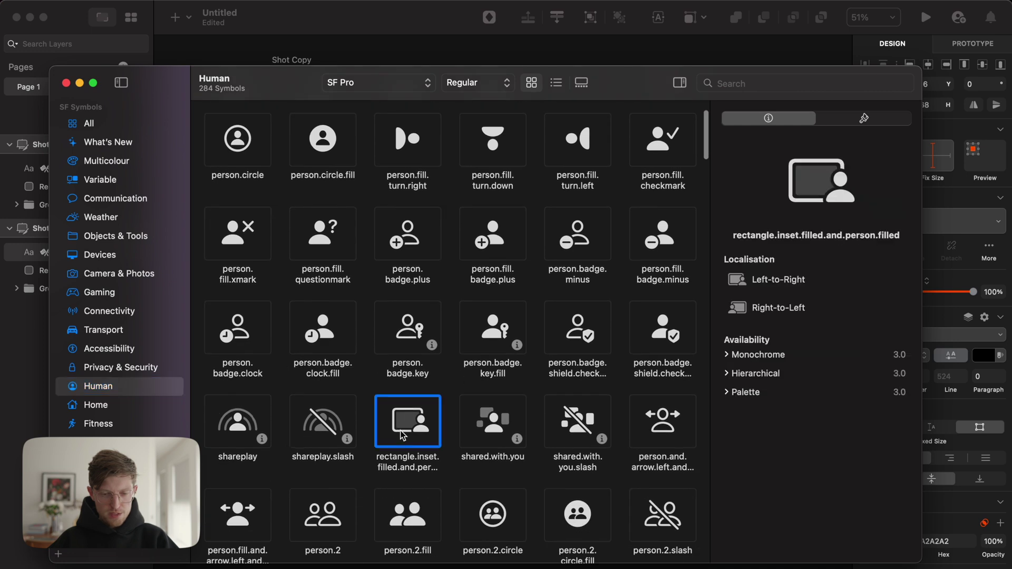
Switch back to Sketch and replace the flags in the copied artboard with the copied screen-and-person symbol
key(super+Tab)
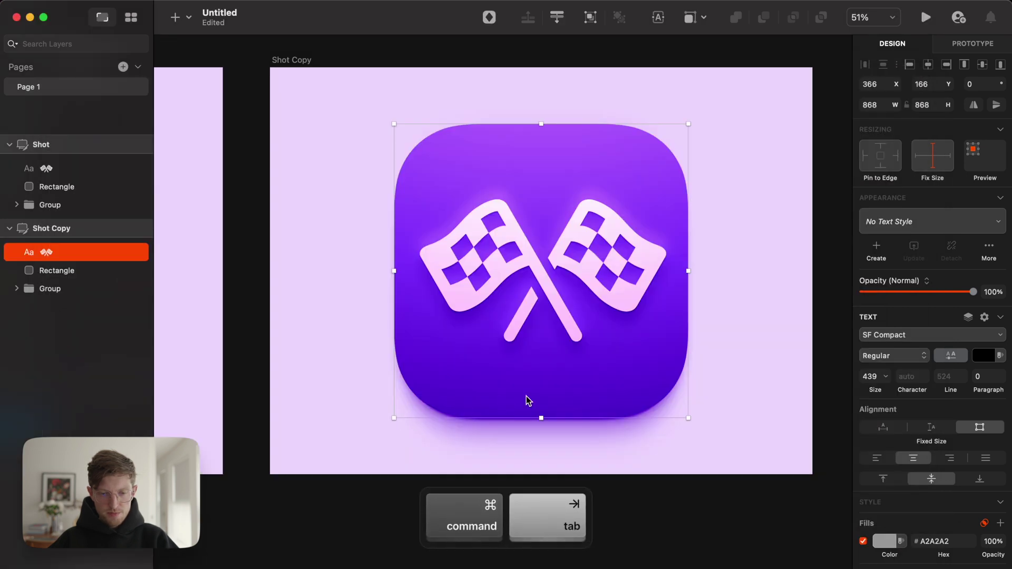
double_click(550, 312)
key(super+v)
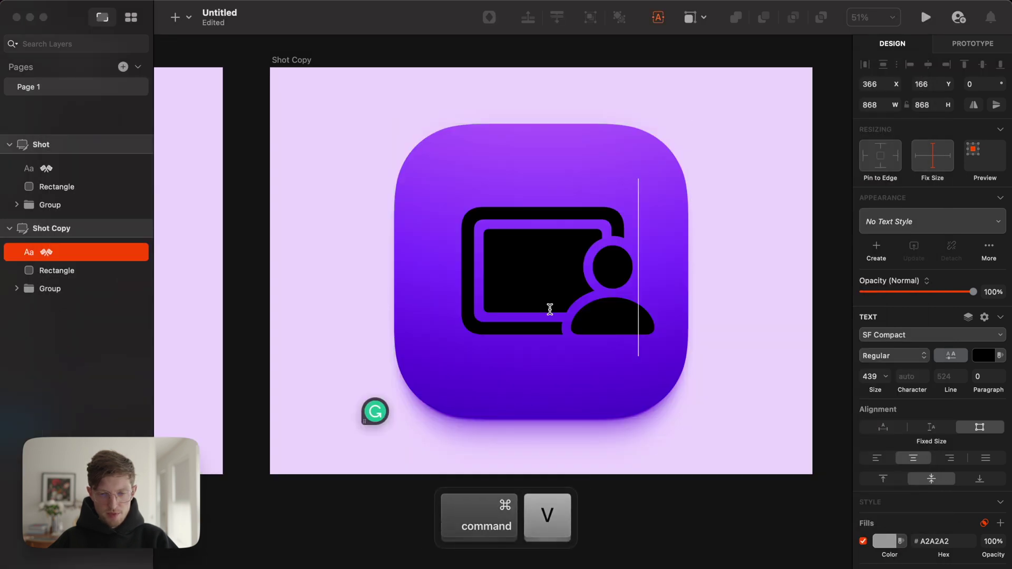
key(Escape)
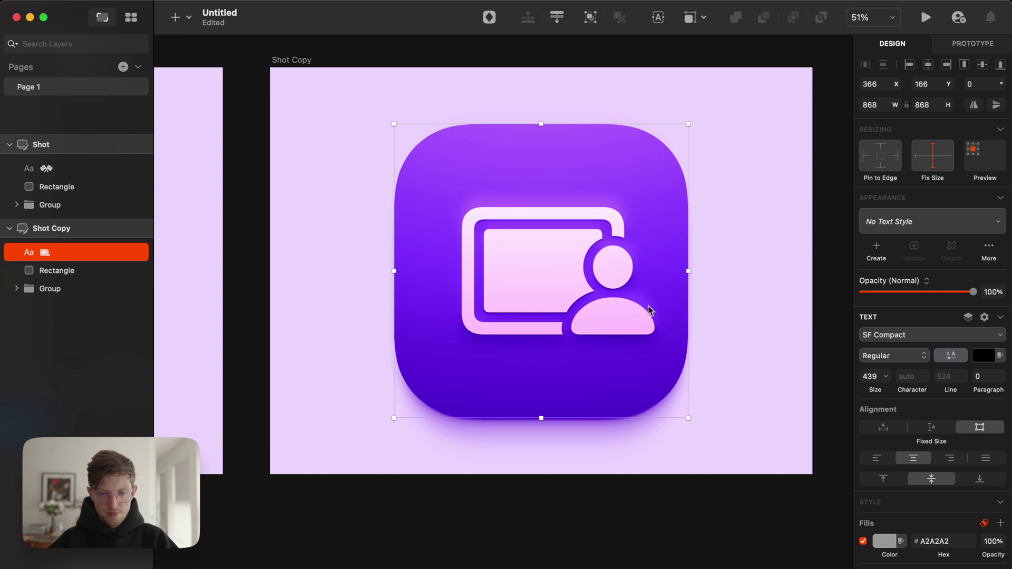
Try a green 61BF00 and an orange D98B00 tint on the background group in the copied artboard
click(65, 289)
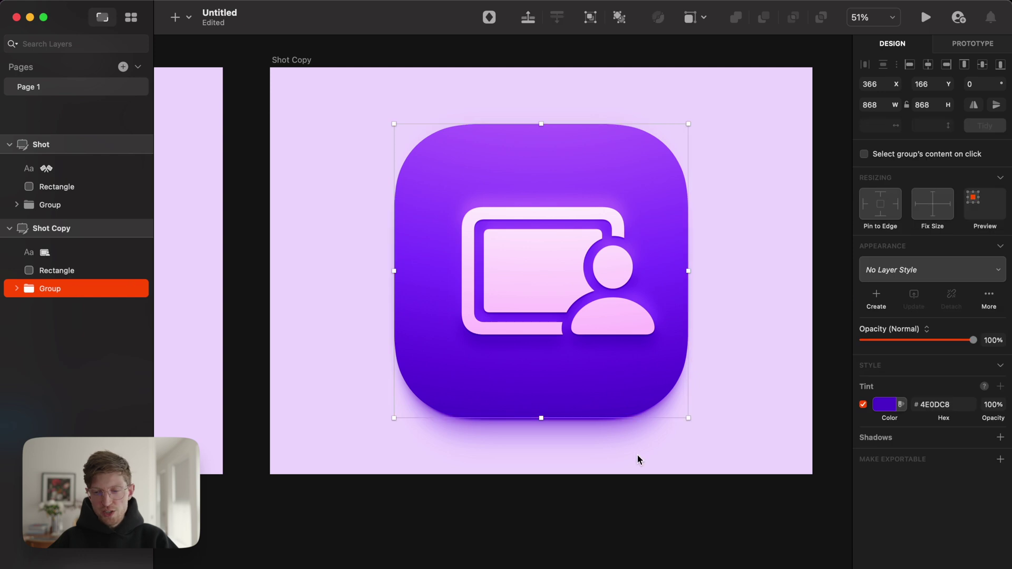
click(886, 406)
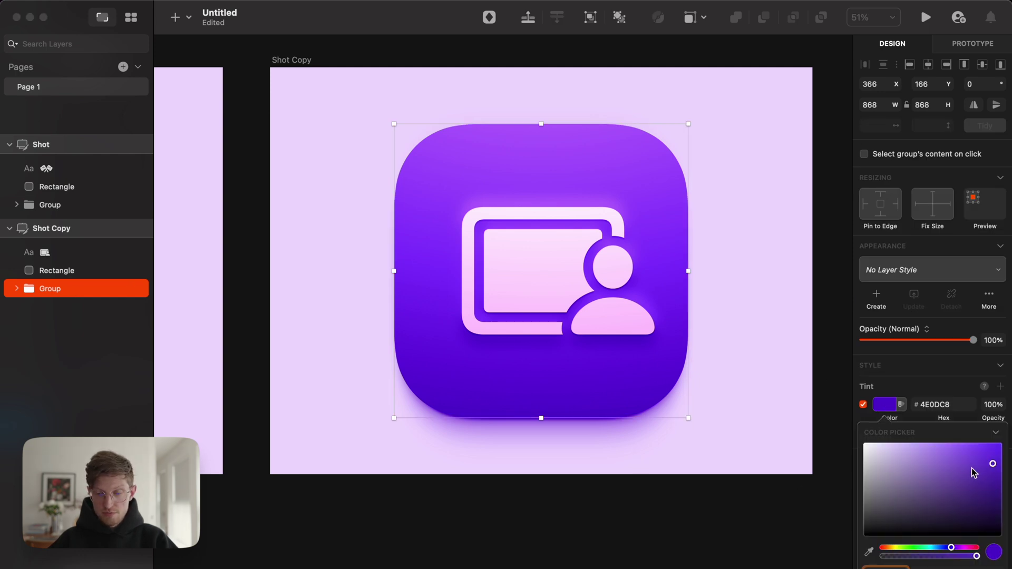
drag(992, 465, 1002, 467)
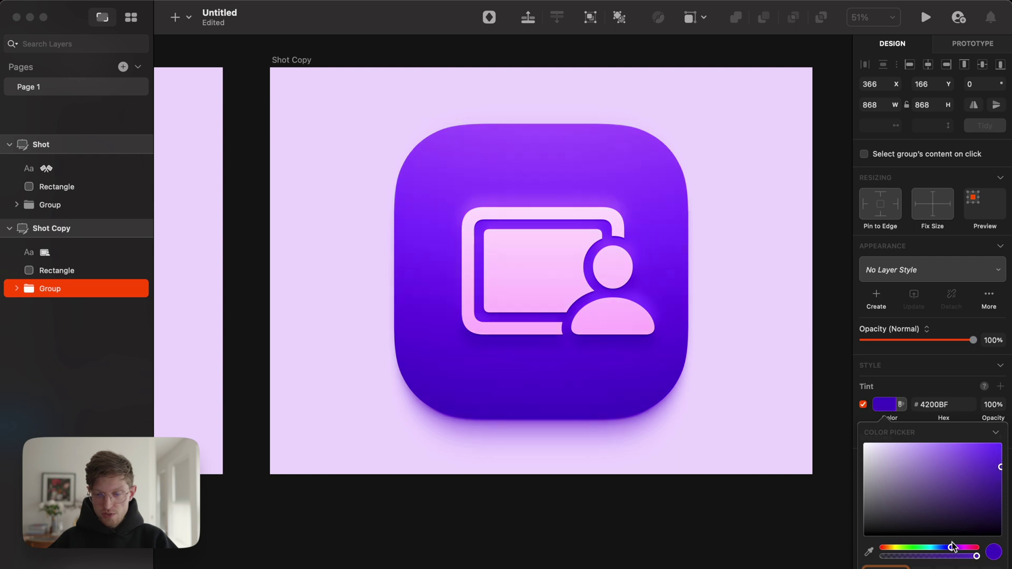
drag(953, 547, 906, 544)
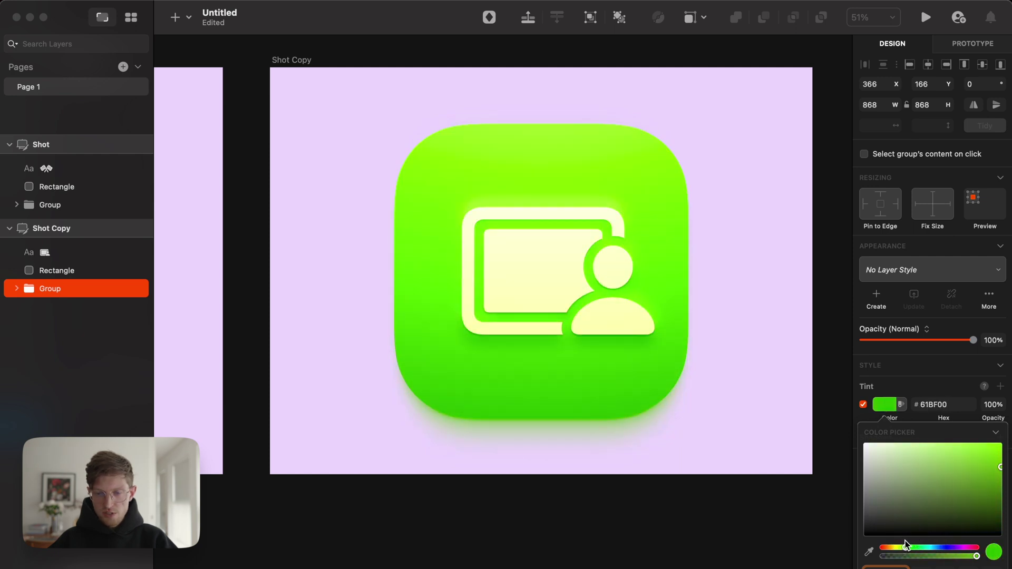
drag(949, 468, 1002, 487)
drag(906, 548, 892, 549)
drag(984, 464, 1009, 463)
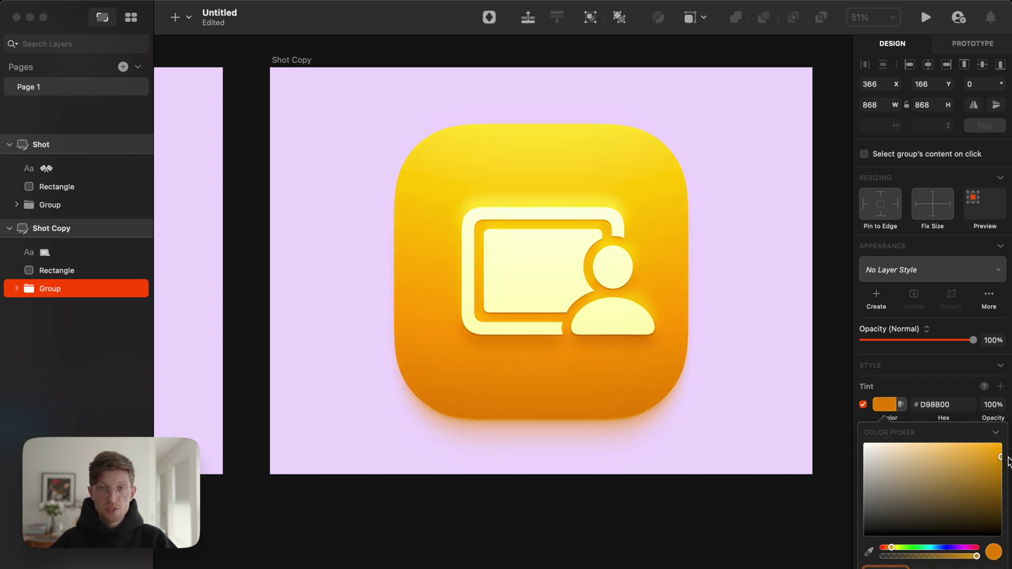
Set the copied icon's group tint to a saturated magenta
click(959, 548)
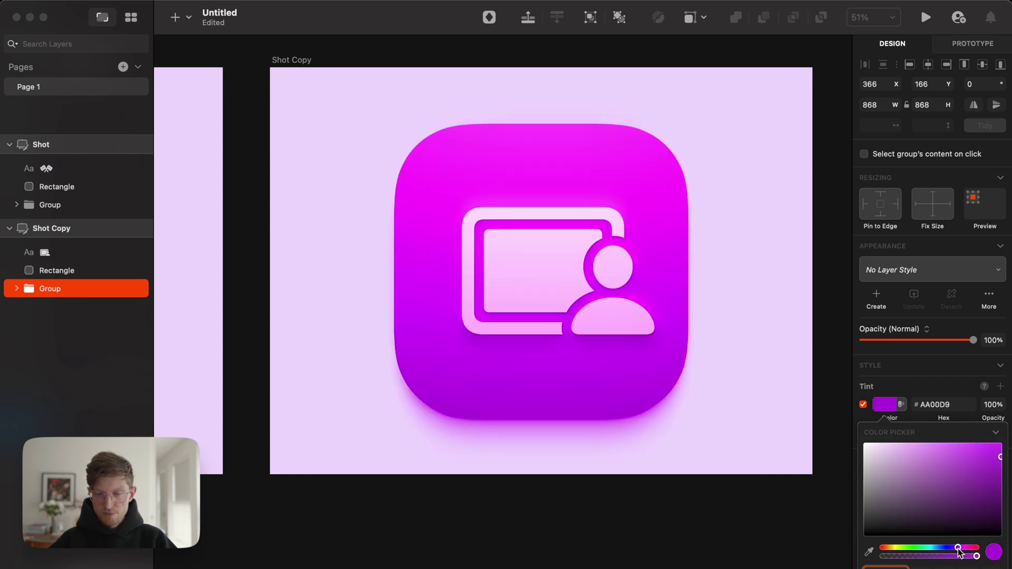
click(1003, 472)
drag(1006, 474, 1009, 465)
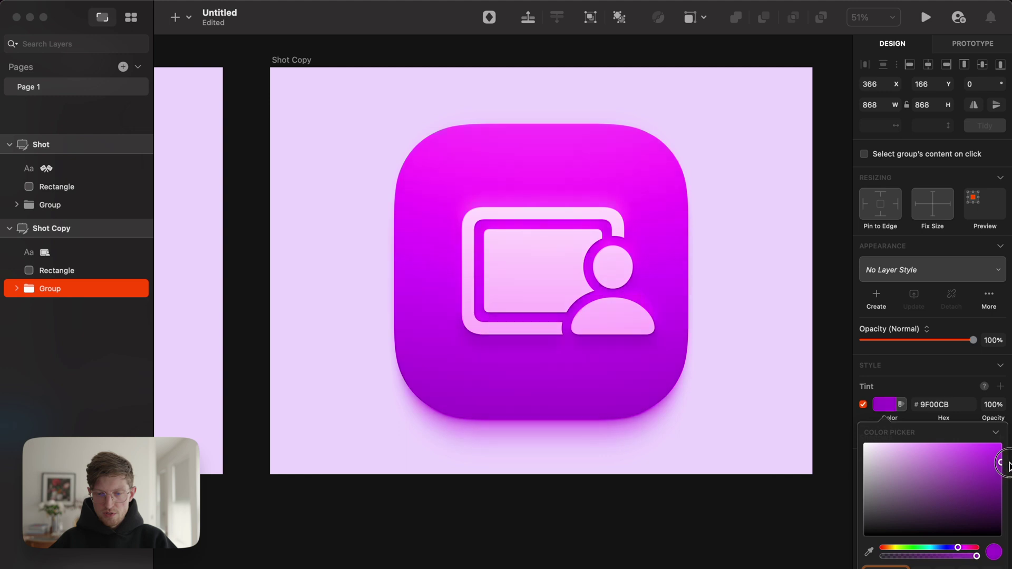
drag(969, 552, 962, 551)
click(684, 542)
Nudge the screen-and-person symbol left to X 338 to balance it in the icon, and deselect it
click(588, 308)
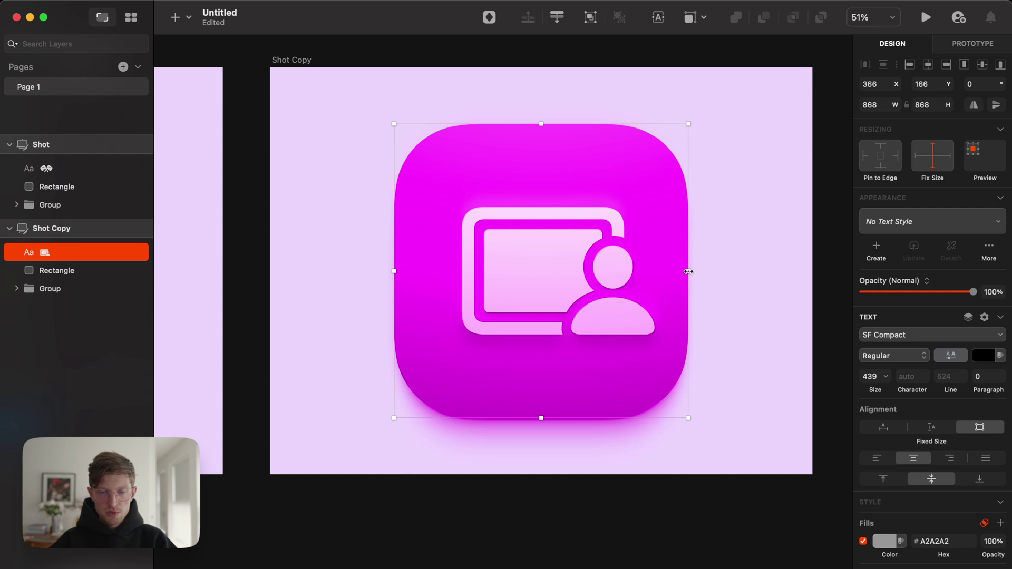
key(Left)
key(Left)
key(Left)
key(Left)
key(Left)
key(Left)
key(shift+Left)
key(shift+Left)
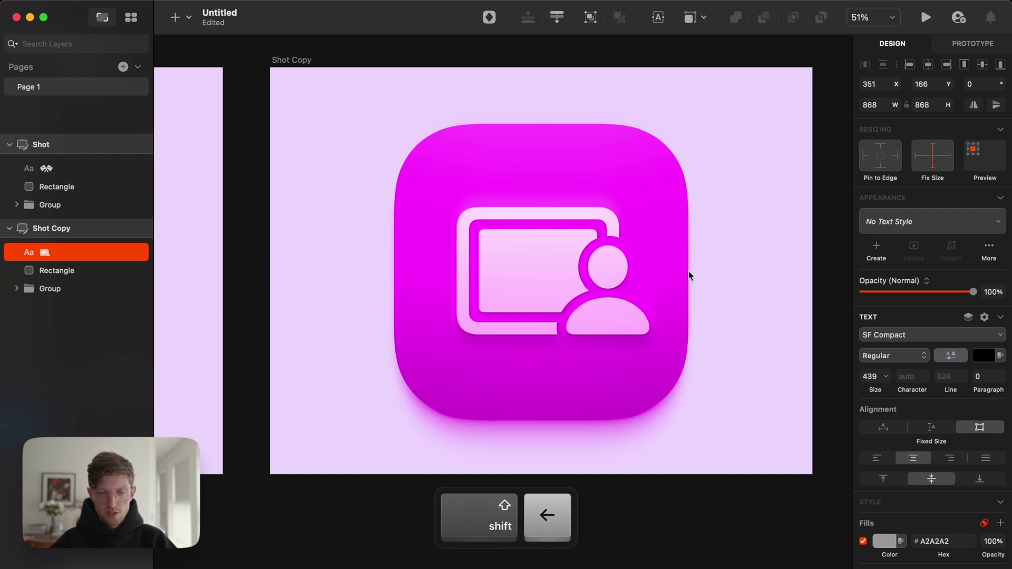
key(Left)
key(Left)
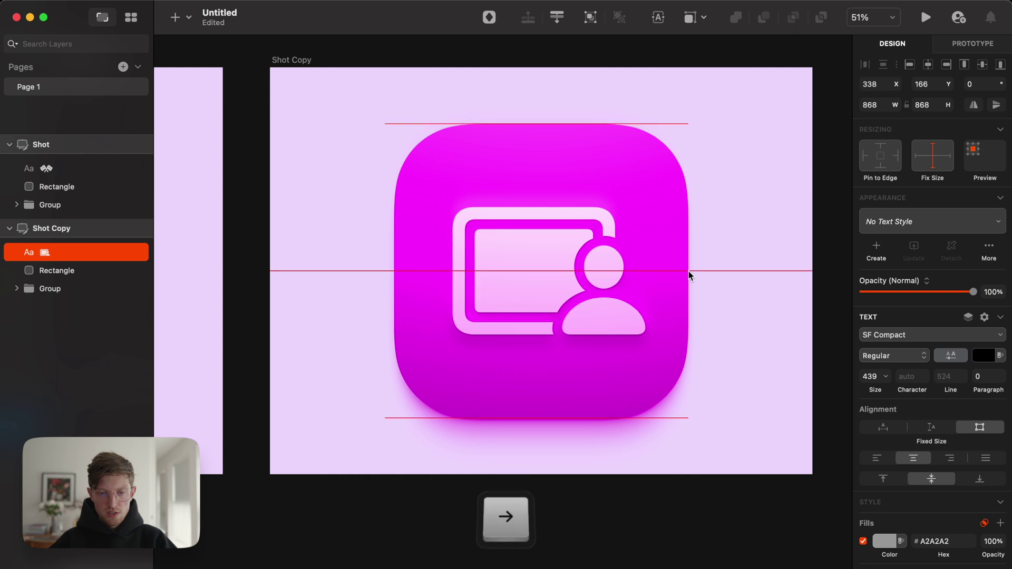
click(651, 537)
key(super+1)
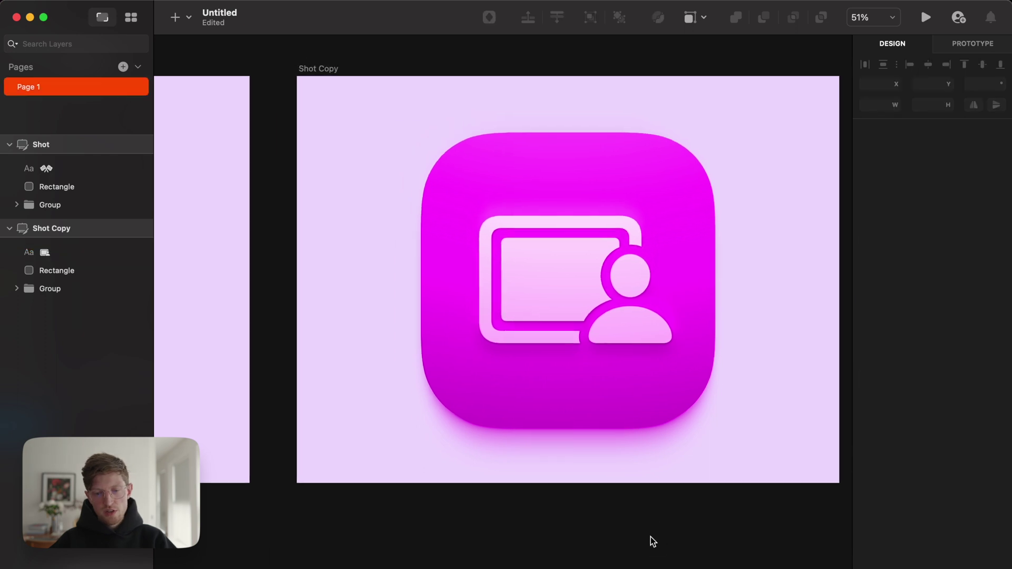